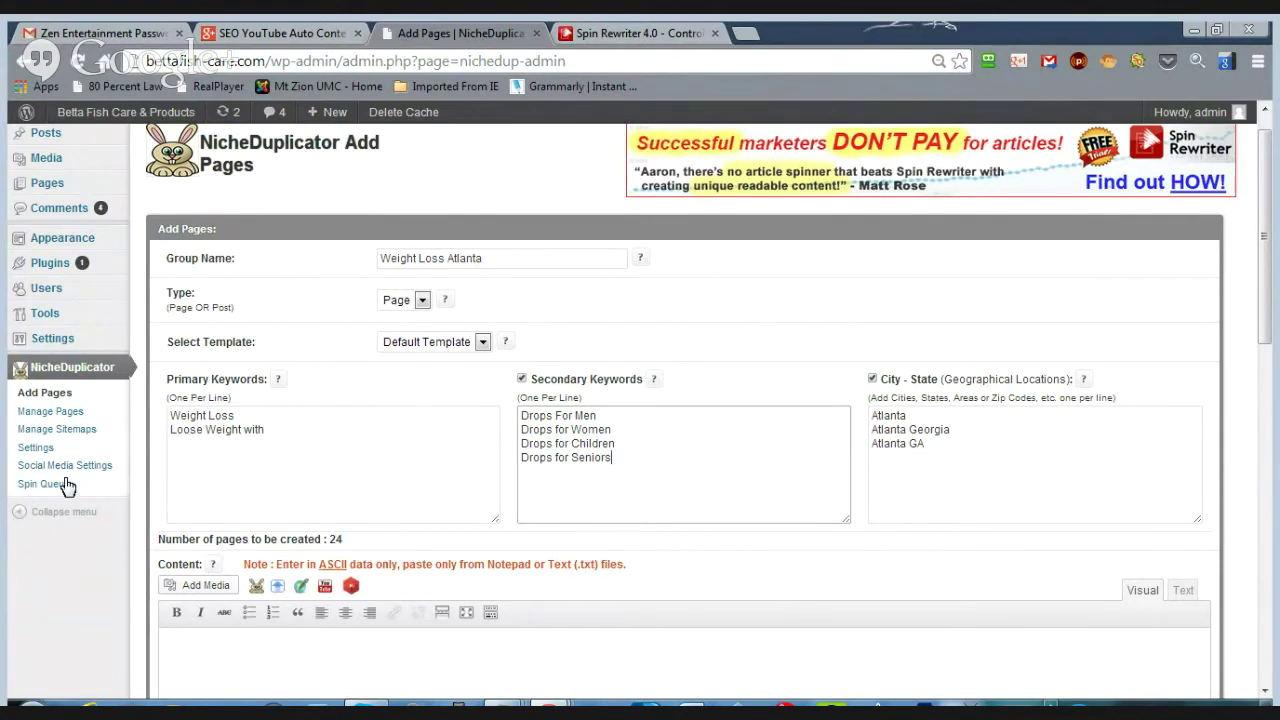
- Fill in the Weight Loss Atlanta group with weight-loss keywords, four drops variants and three Atlanta locations for 24 pages
{"action": "mouse_move", "coordinate": [52, 190]}
- Zoom the browser out so more of the Add Pages form fits on screen
{"action": "key", "text": "ctrl+minus"}
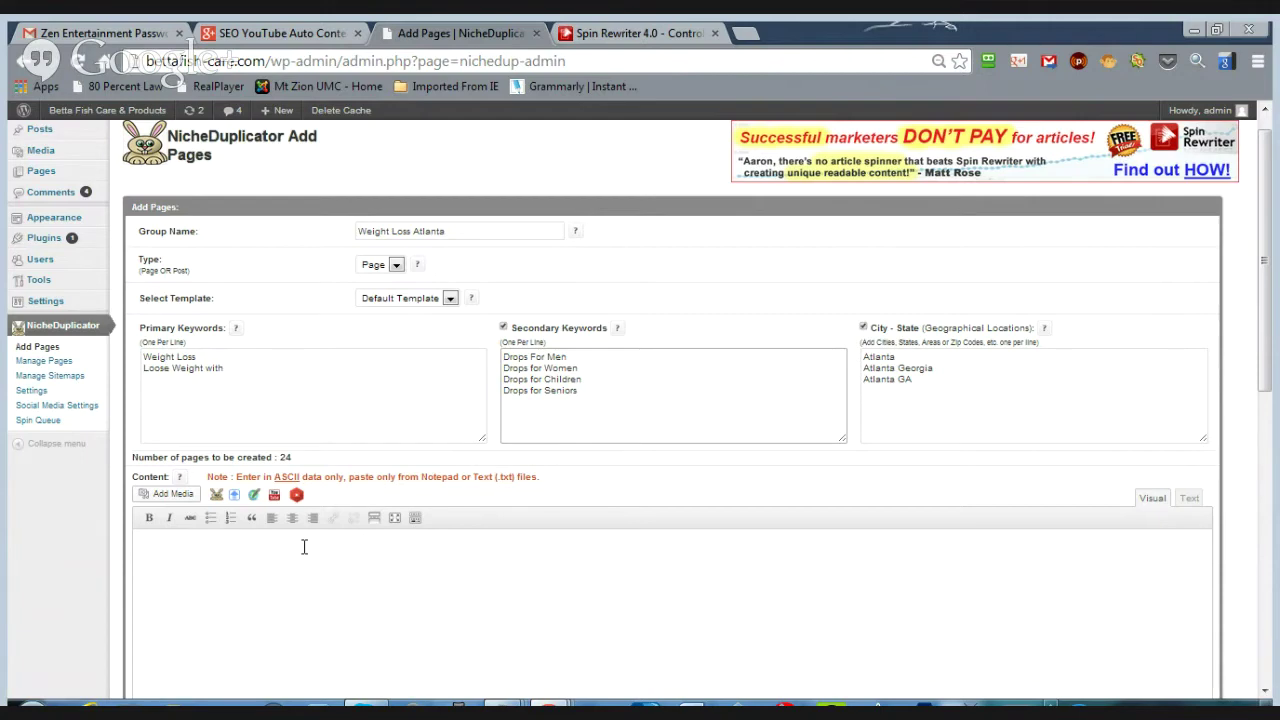
- In Add YouTube Videos, enter the keywords weight loss, drops and atlanta, with a fetch limit of 5
{"action": "left_click", "coordinate": [296, 494]}
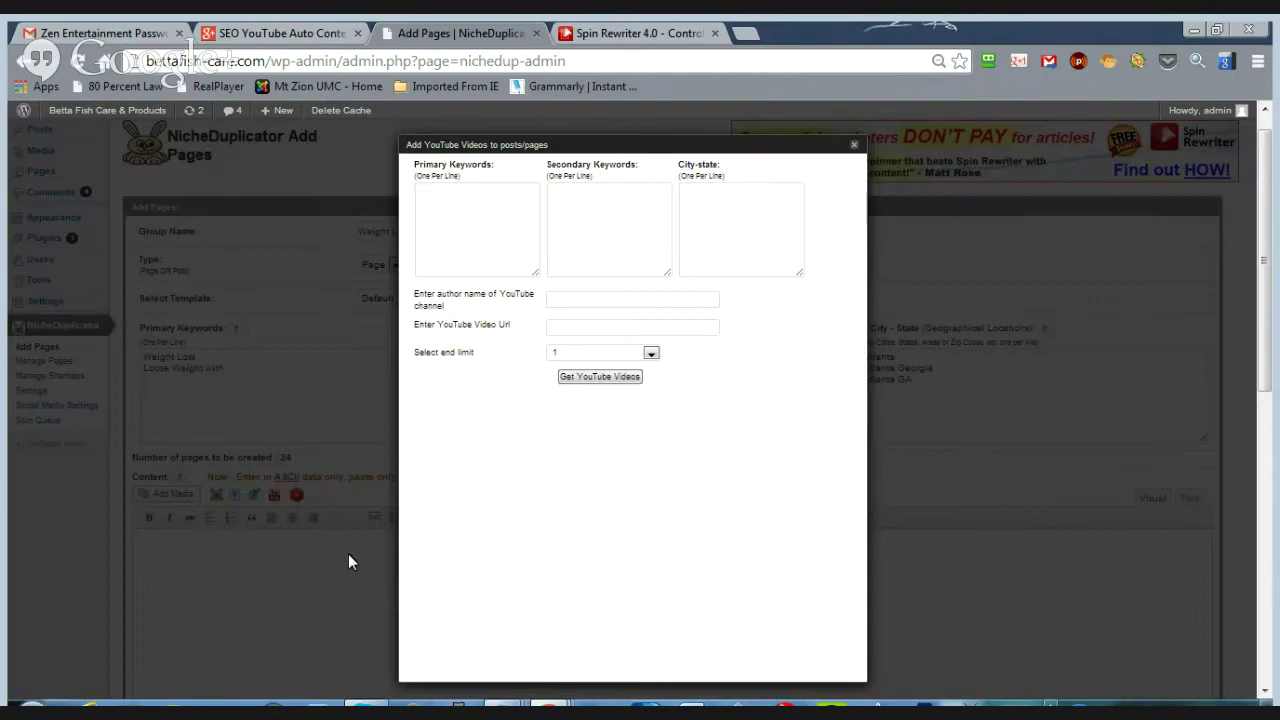
{"action": "left_click", "coordinate": [445, 205]}
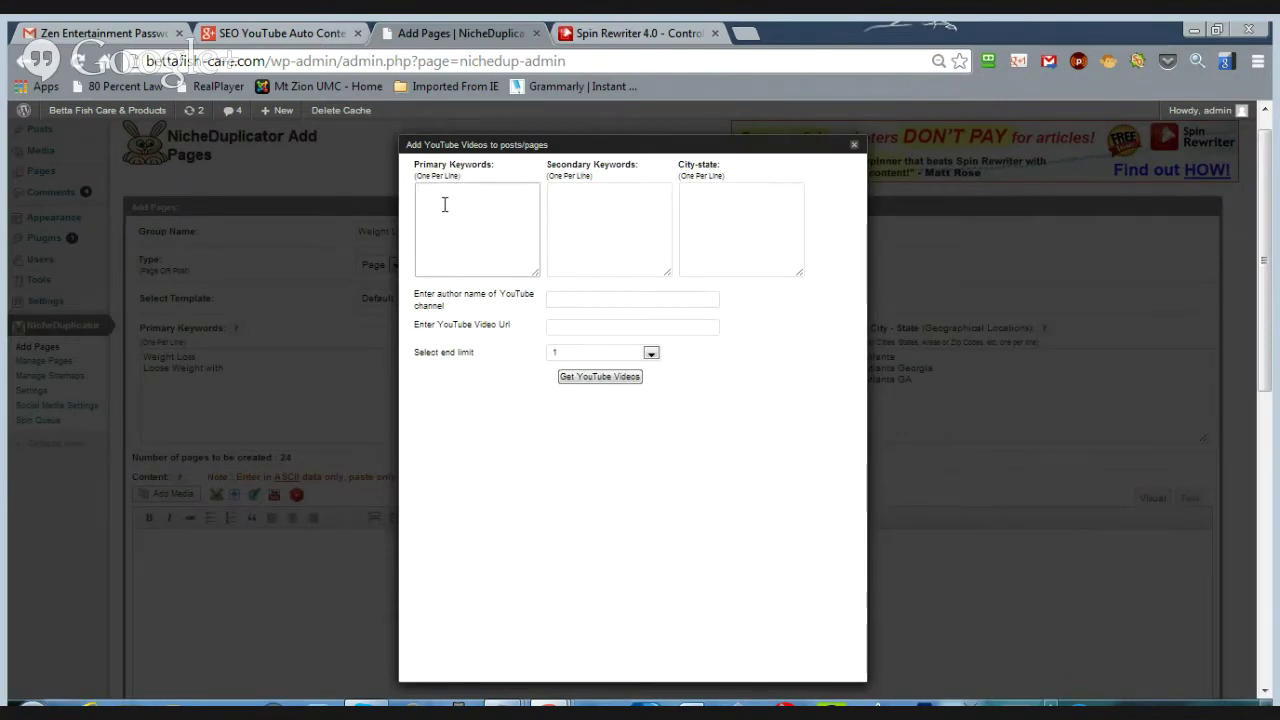
{"action": "type", "text": "weight loss"}
{"action": "key", "text": "Tab"}
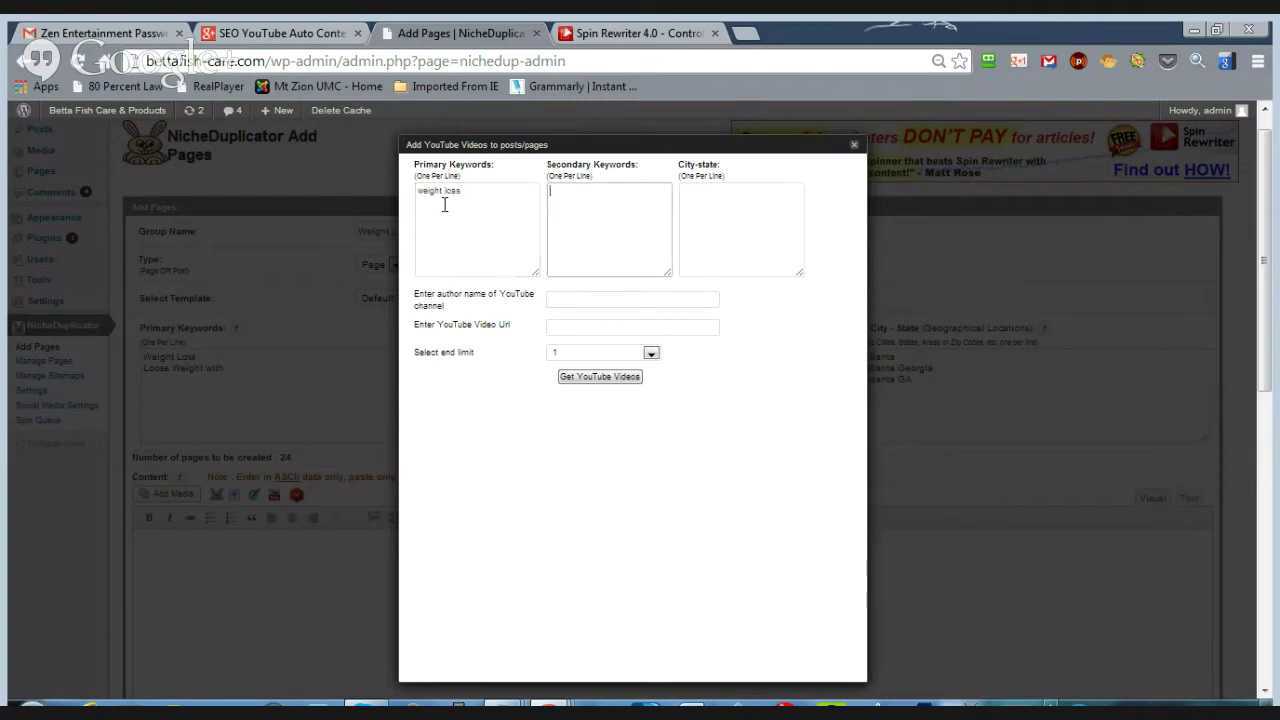
{"action": "type", "text": "drops"}
{"action": "key", "text": "Tab"}
{"action": "type", "text": "a"}
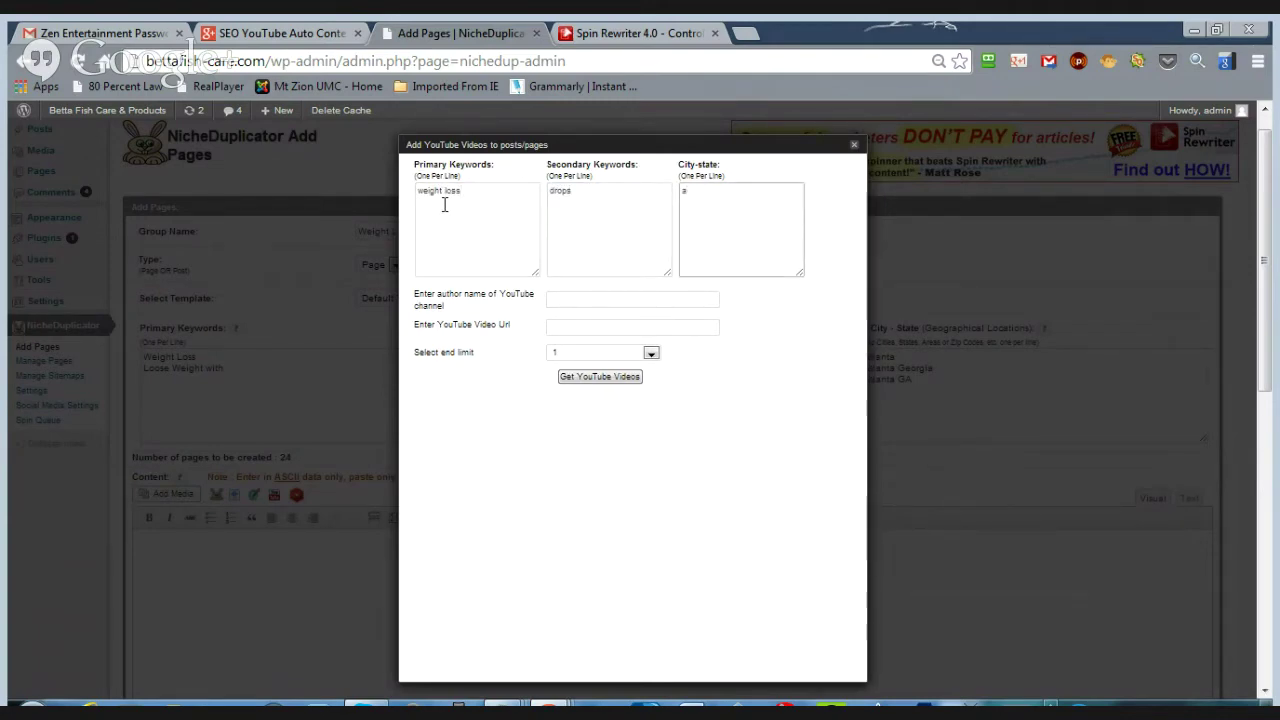
{"action": "type", "text": "tlanta"}
{"action": "left_click", "coordinate": [651, 355]}
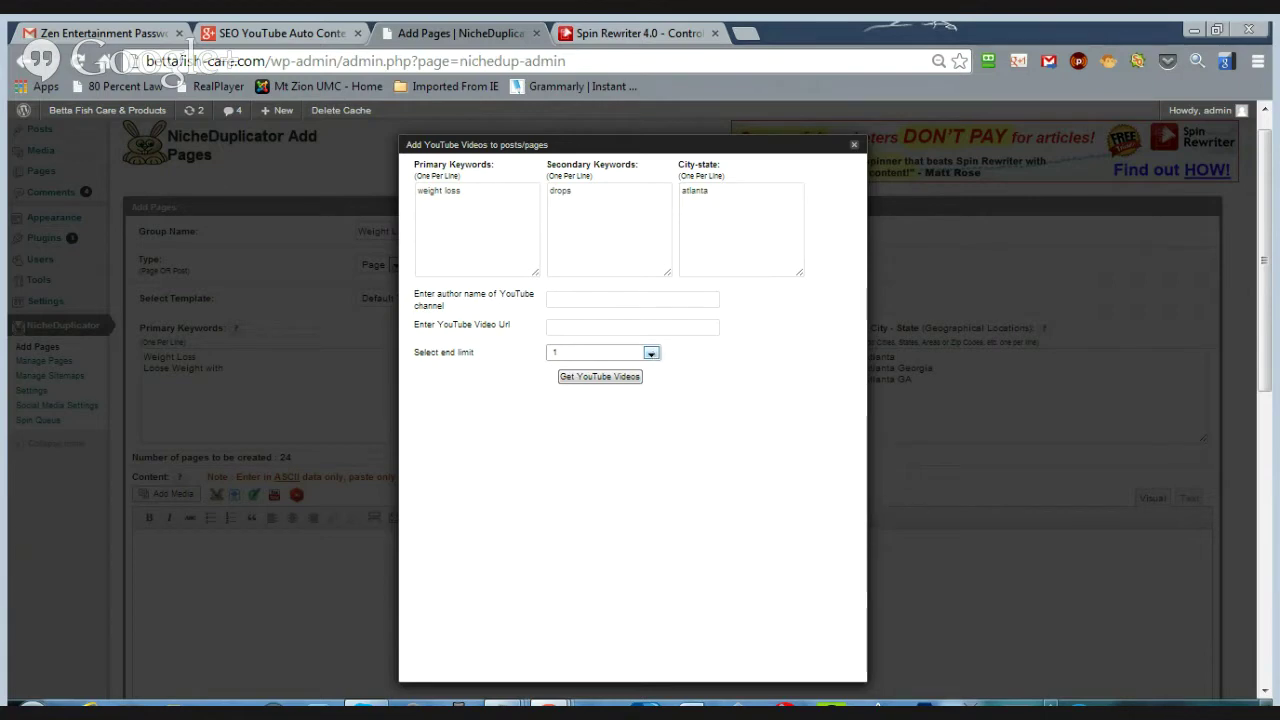
{"action": "key", "text": "5"}
- Fetch the matching YouTube videos, review the five results and select them all
{"action": "left_click", "coordinate": [588, 378]}
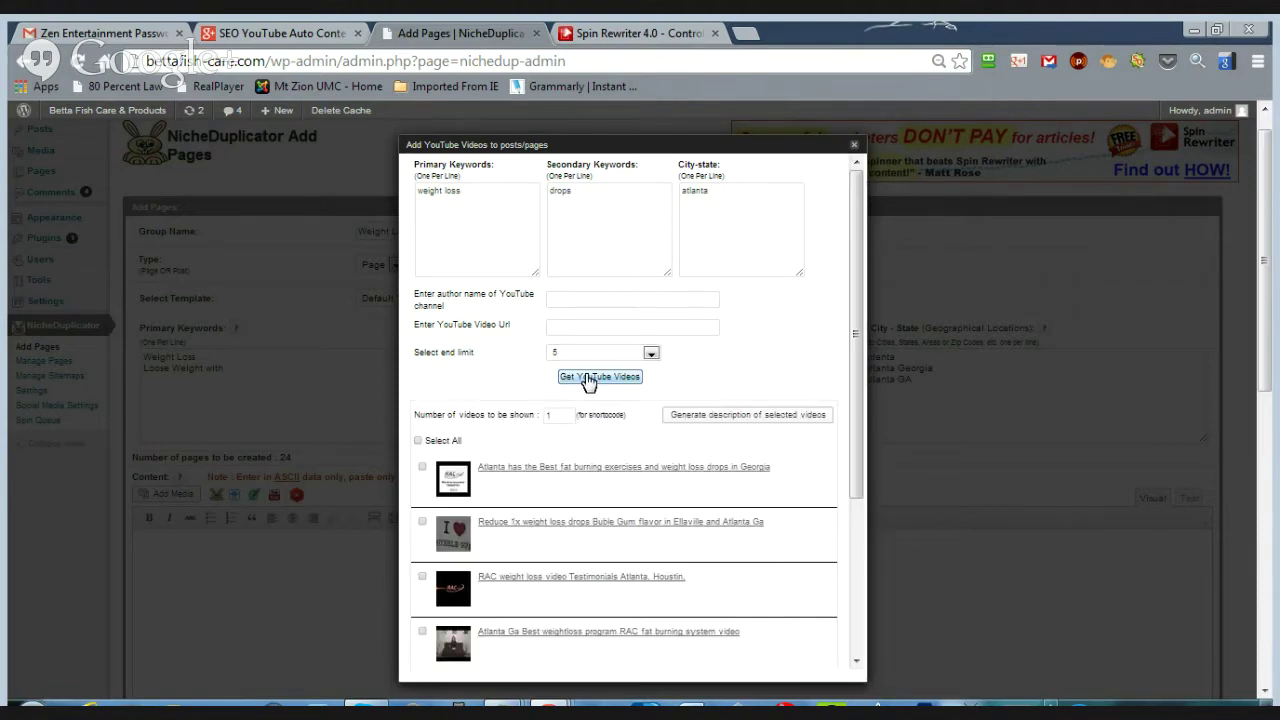
{"action": "scroll", "coordinate": [606, 370], "scroll_direction": "down", "scroll_amount": 3}
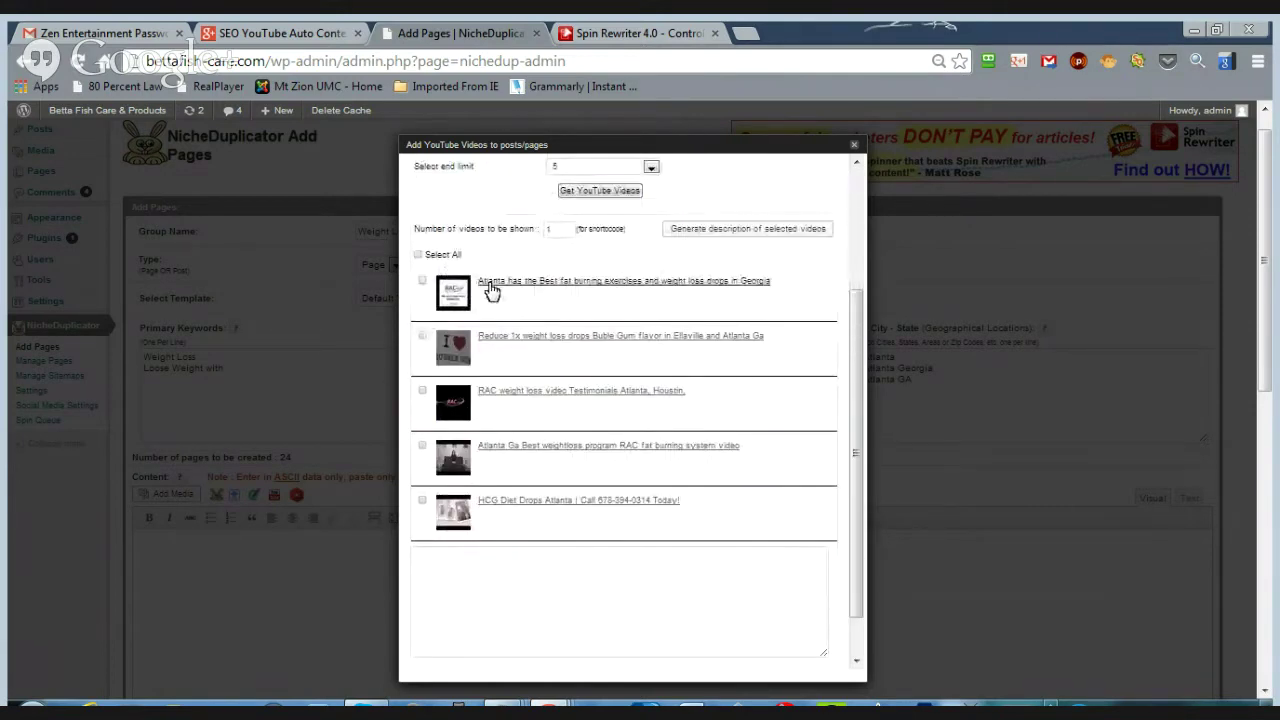
{"action": "scroll", "coordinate": [526, 386], "scroll_direction": "up", "scroll_amount": 1}
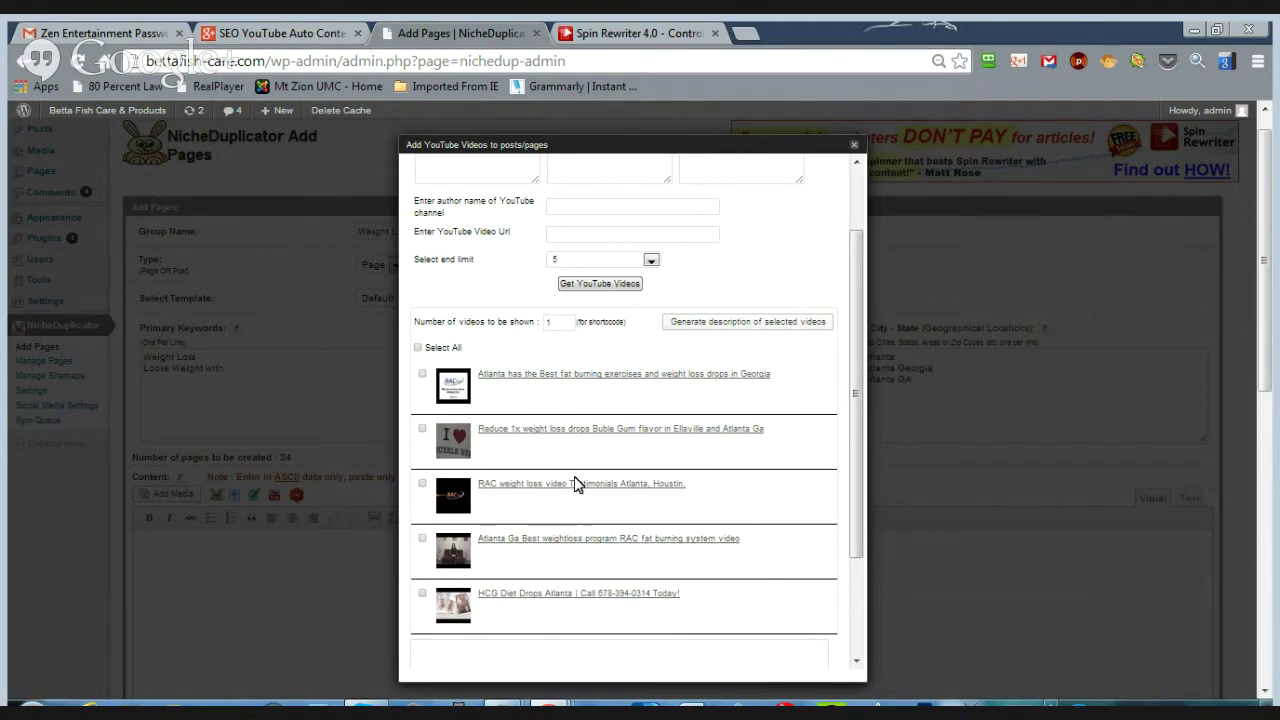
{"action": "scroll", "coordinate": [594, 434], "scroll_direction": "up", "scroll_amount": 2}
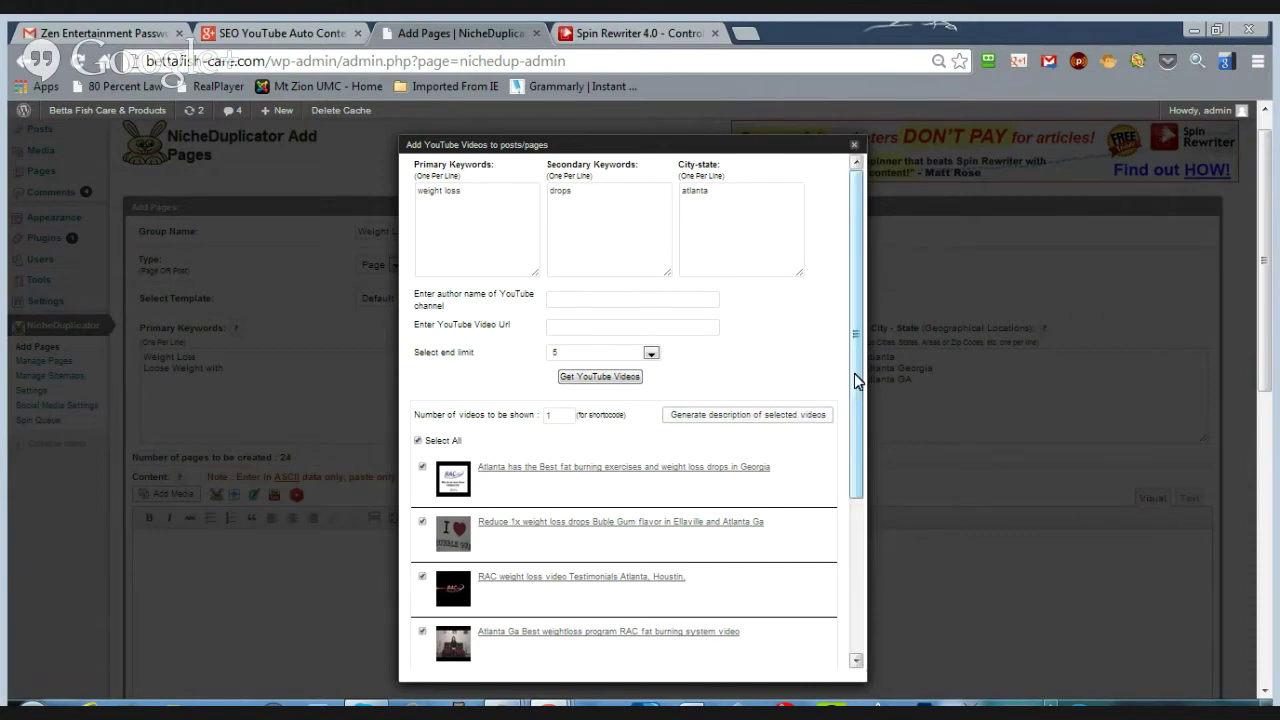
{"action": "scroll", "coordinate": [855, 400], "scroll_direction": "down", "scroll_amount": 1}
{"action": "left_click_drag", "start_coordinate": [855, 400], "coordinate": [851, 443]}
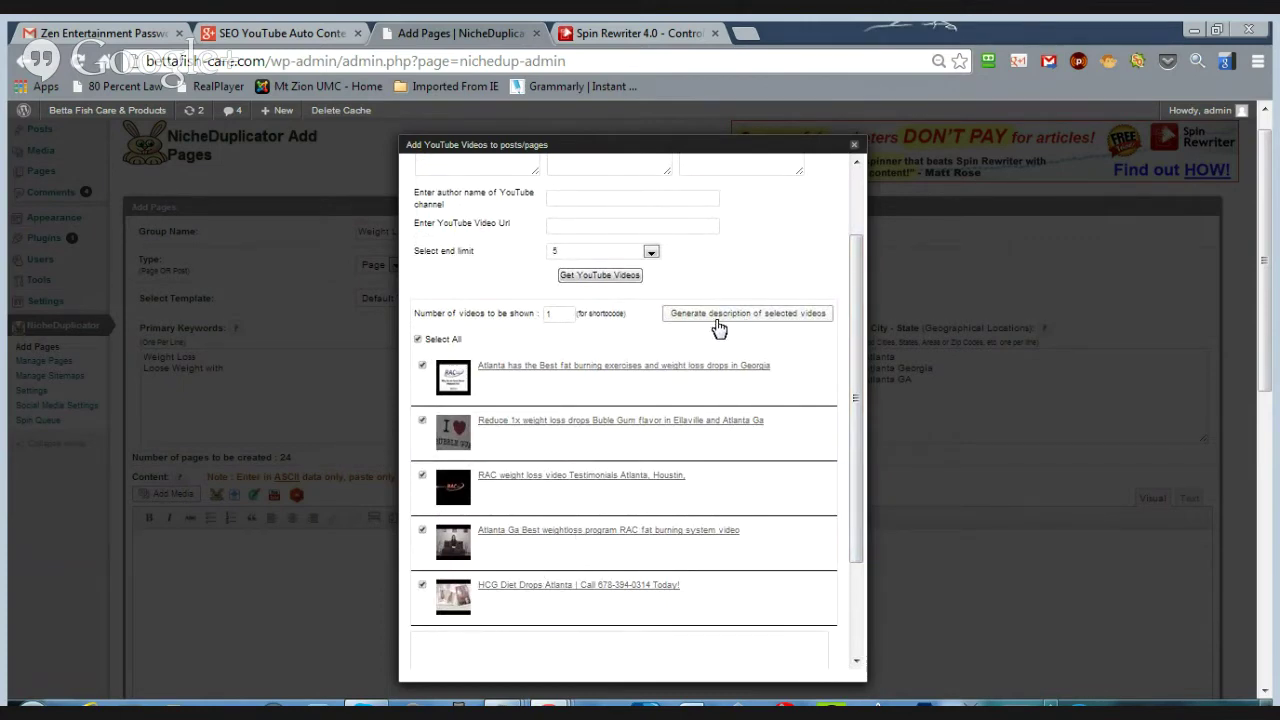
- Set Number of videos to be shown to 2 and generate descriptions for the five selected videos
{"action": "double_click", "coordinate": [571, 315]}
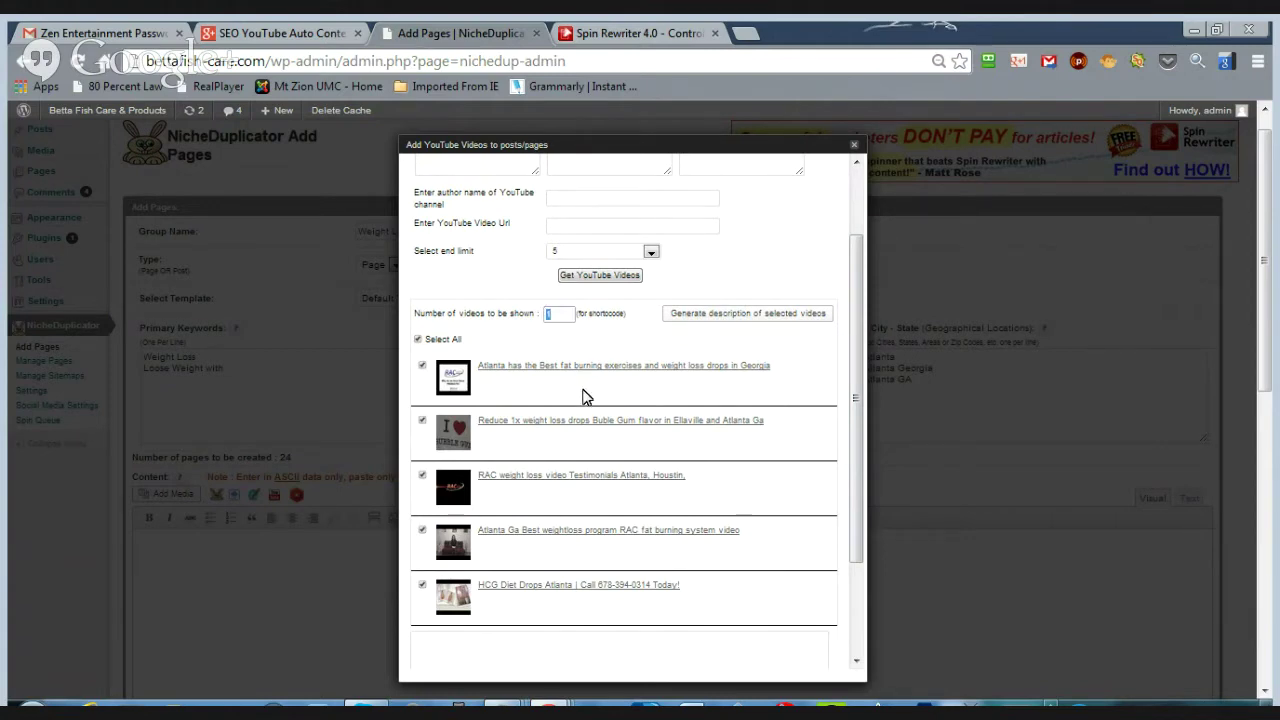
{"action": "type", "text": "2"}
{"action": "left_click", "coordinate": [752, 318]}
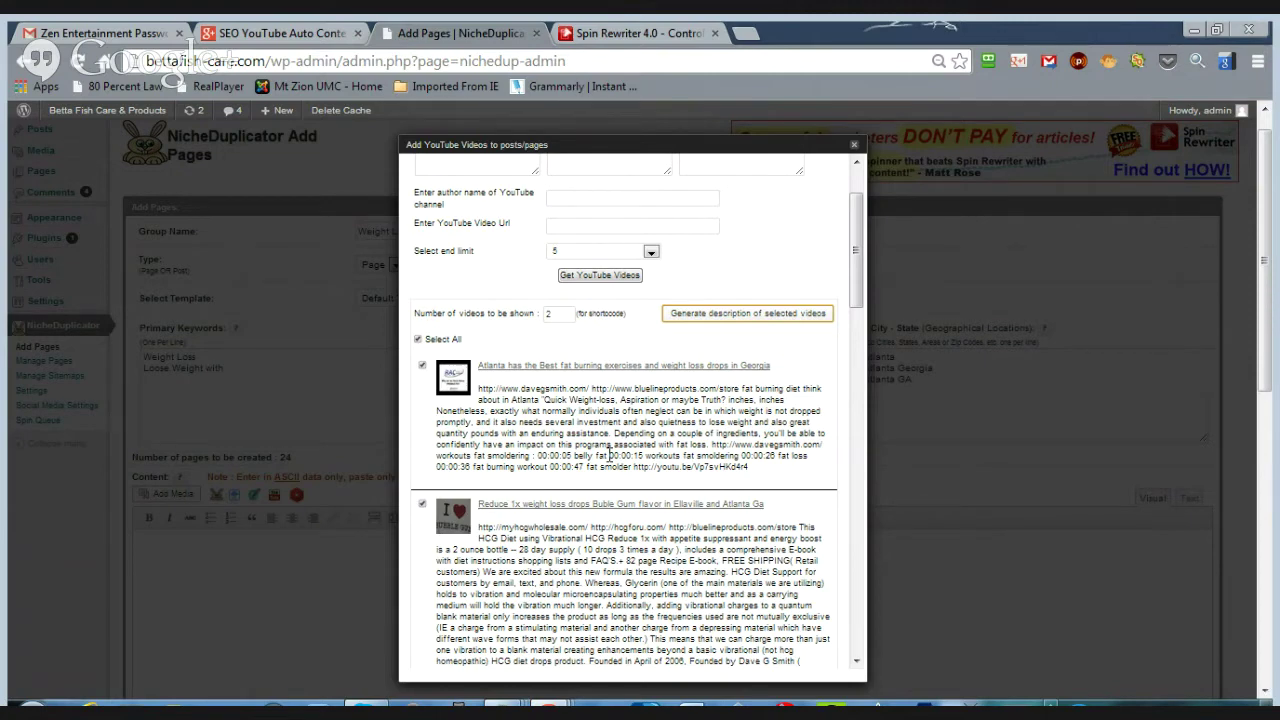
{"action": "scroll", "coordinate": [609, 455], "scroll_direction": "down", "scroll_amount": 15}
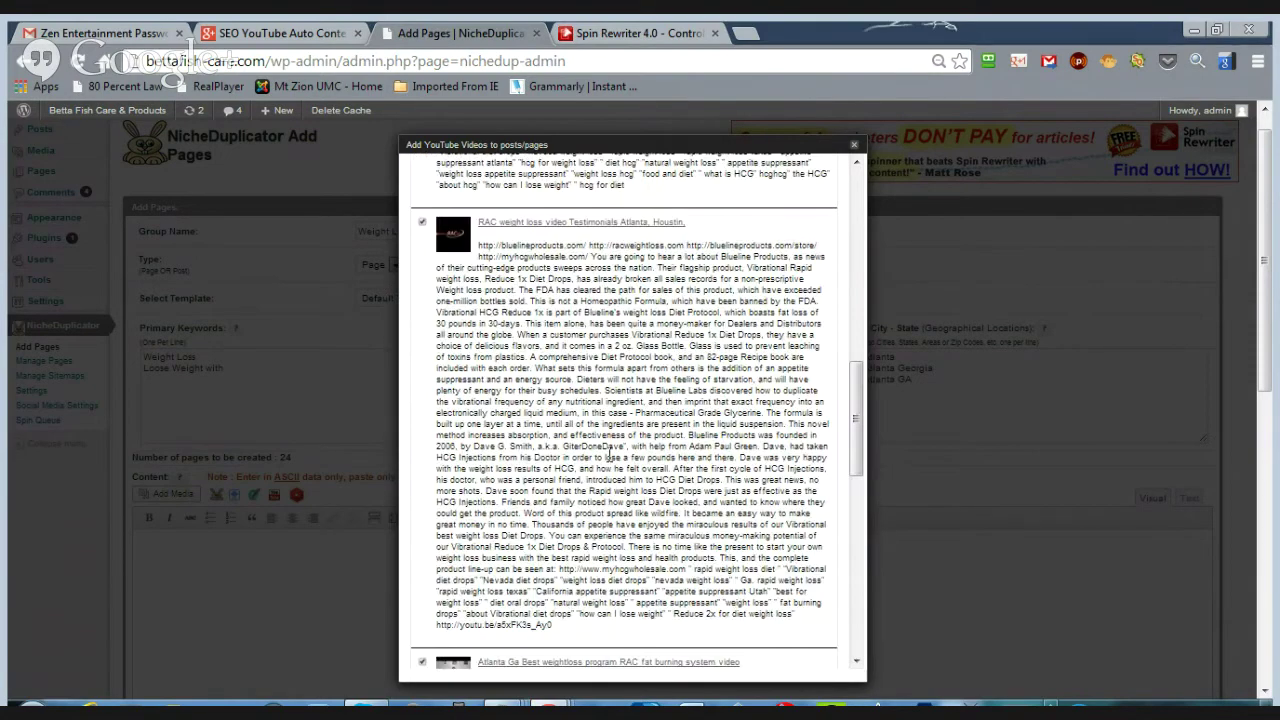
{"action": "scroll", "coordinate": [609, 455], "scroll_direction": "down", "scroll_amount": 4}
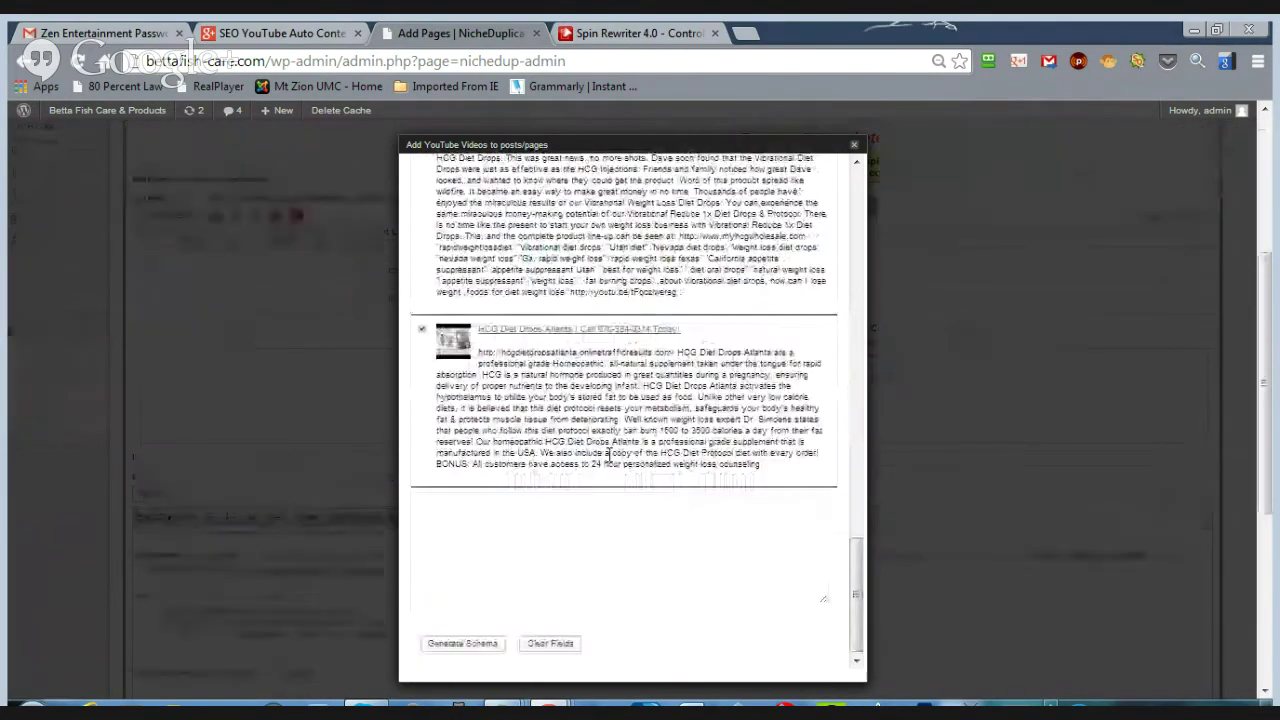
- Generate the video schema code, select all of it and add it to the page content
{"action": "left_click", "coordinate": [458, 645]}
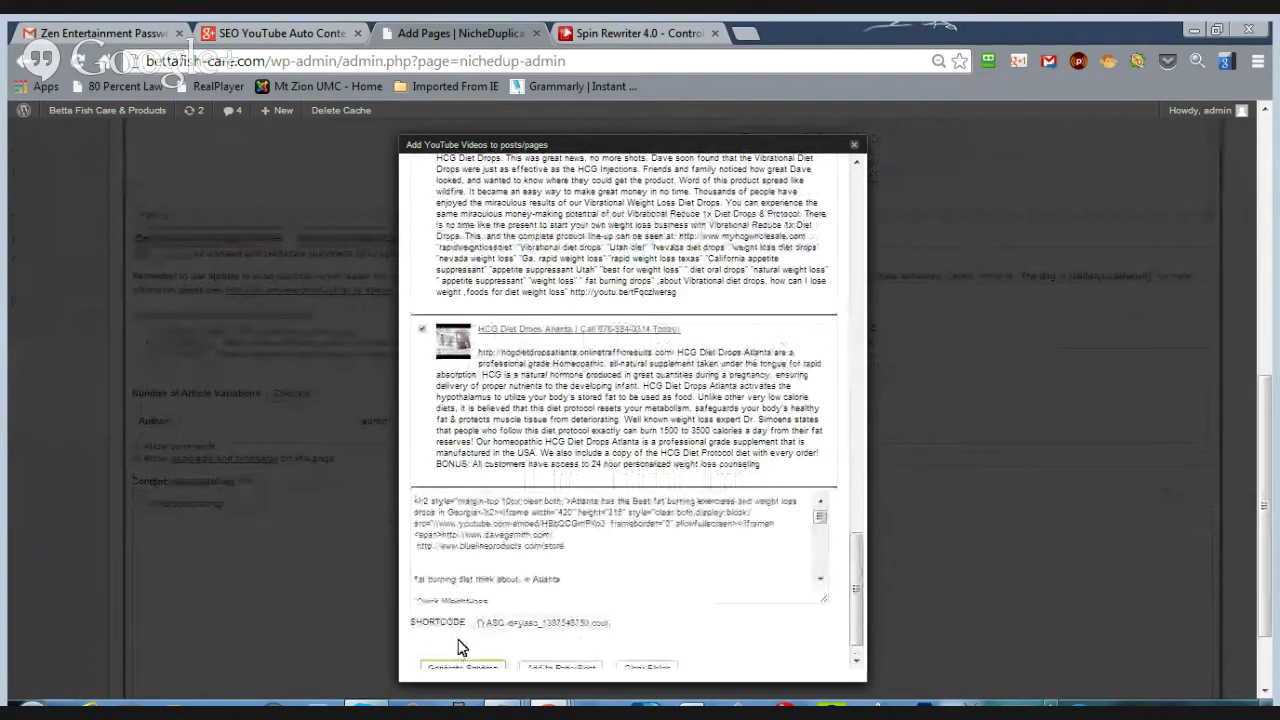
{"action": "left_click", "coordinate": [525, 594]}
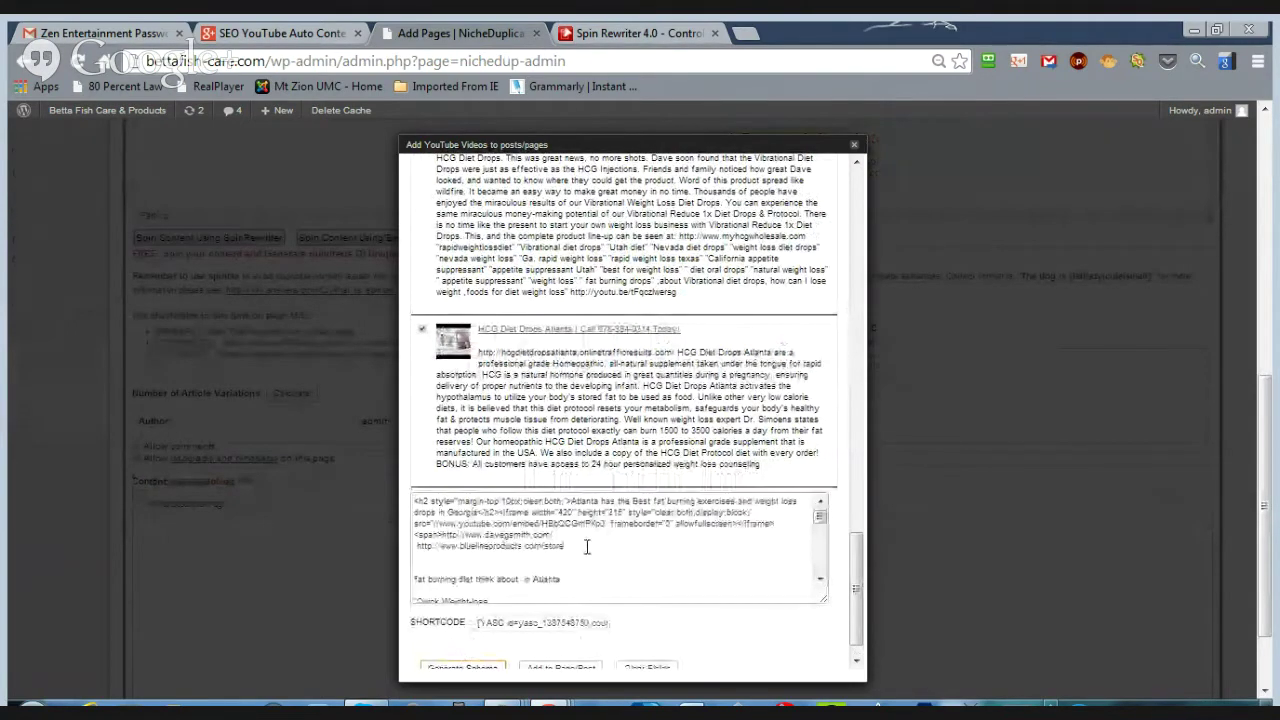
{"action": "key", "text": "ctrl+a"}
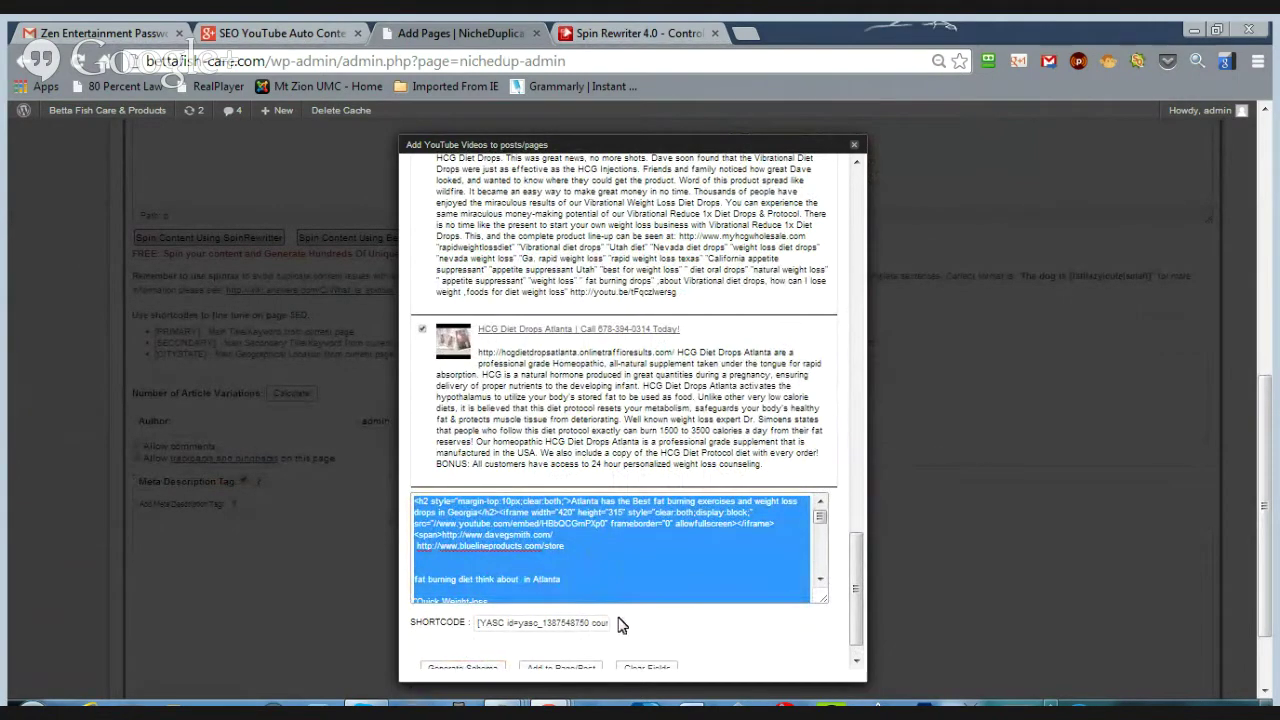
{"action": "scroll", "coordinate": [717, 651], "scroll_direction": "down", "scroll_amount": 2}
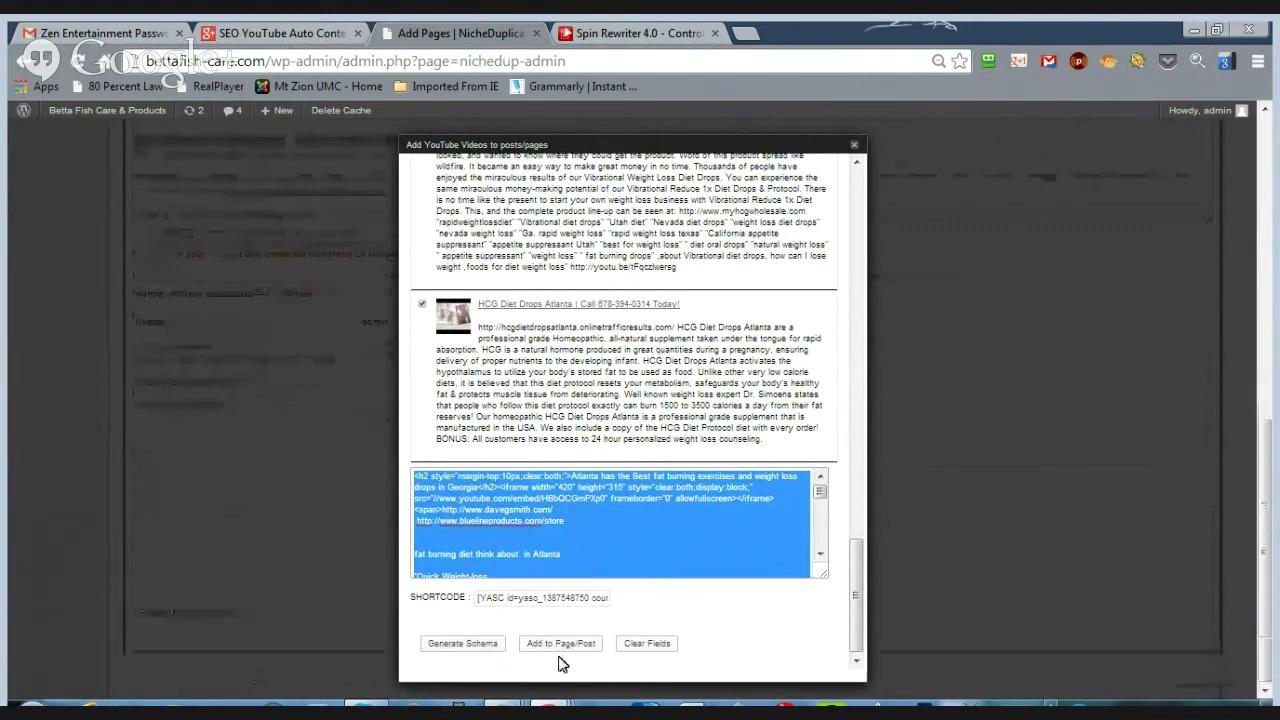
{"action": "left_click", "coordinate": [559, 644]}
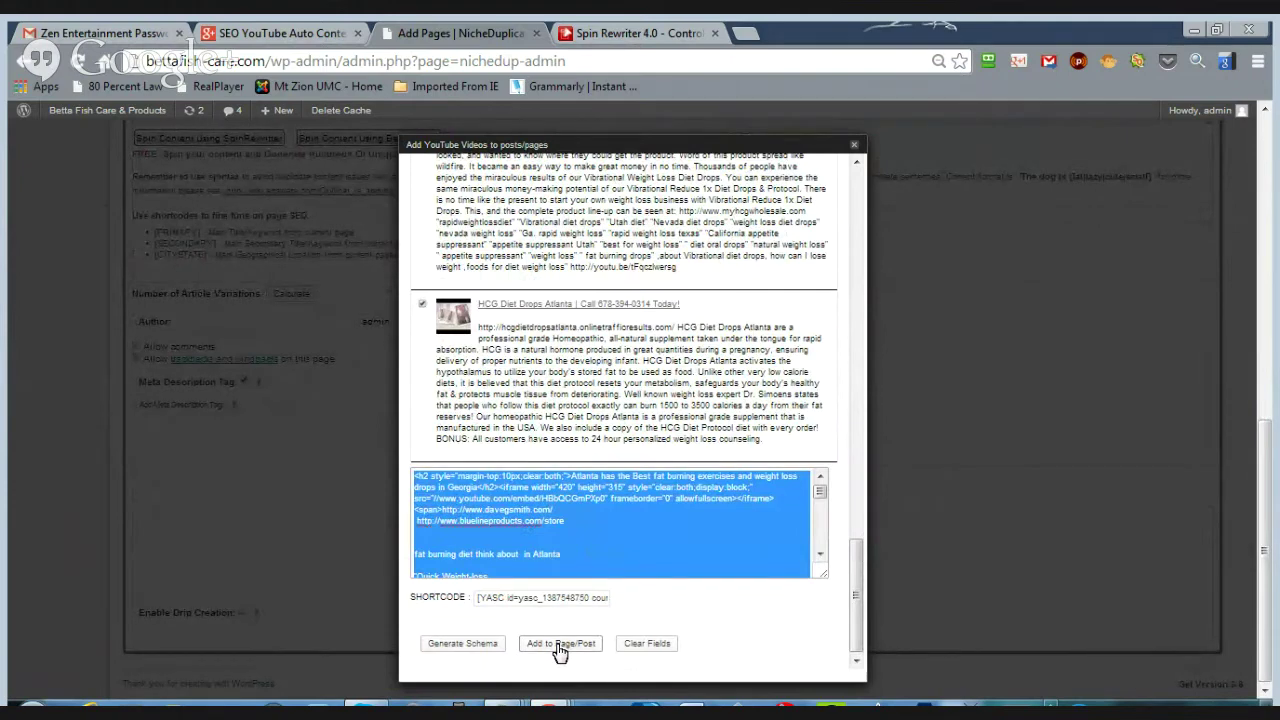
{"action": "left_click", "coordinate": [559, 644]}
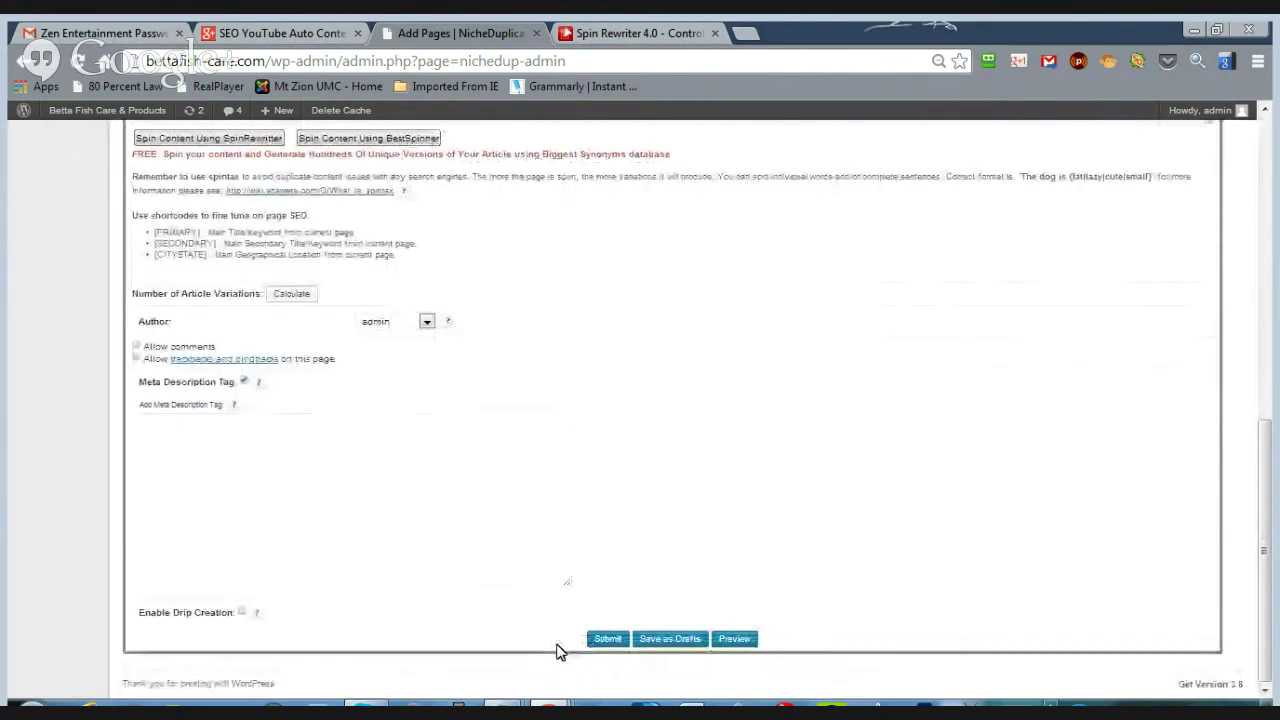
- Review the inserted Atlanta video heading and article text, then save the pages as drafts
{"action": "scroll", "coordinate": [648, 538], "scroll_direction": "up", "scroll_amount": 4}
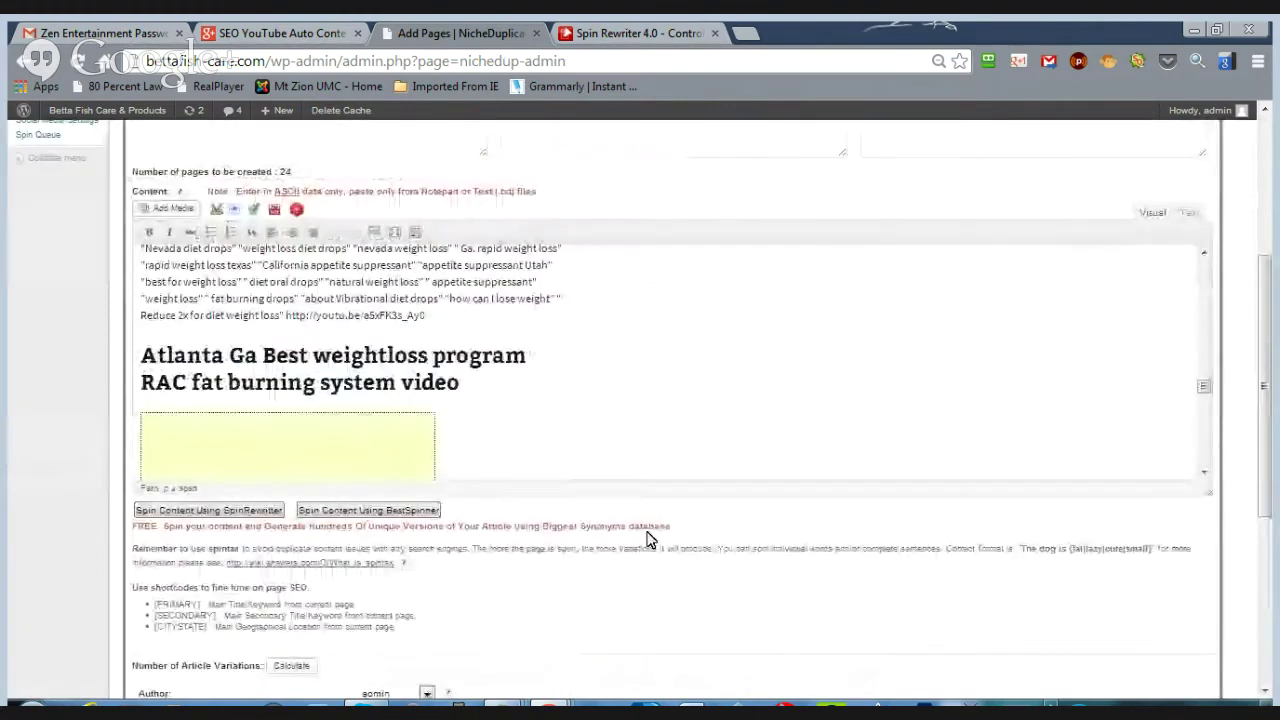
{"action": "mouse_move", "coordinate": [1204, 386]}
{"action": "left_mouse_down"}
{"action": "mouse_move", "coordinate": [1207, 256]}
{"action": "mouse_move", "coordinate": [1203, 457]}
{"action": "mouse_move", "coordinate": [1205, 268]}
{"action": "left_mouse_up"}
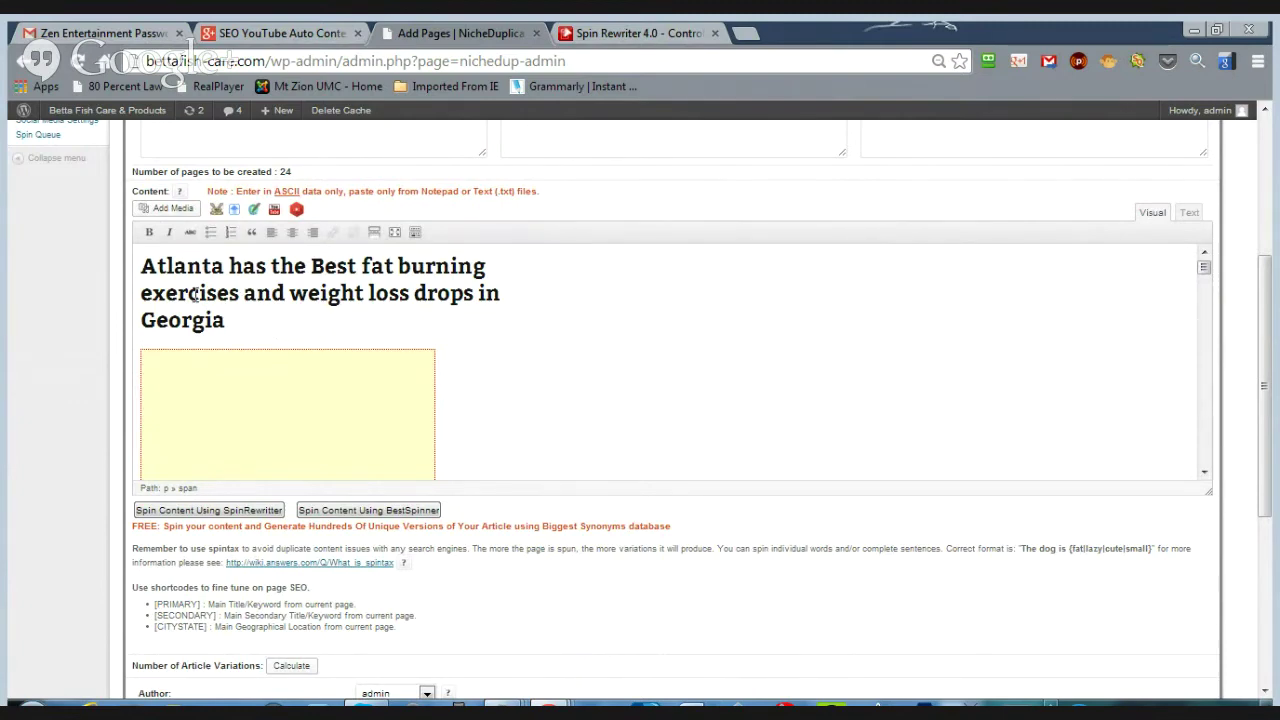
{"action": "key", "text": "ctrl+v"}
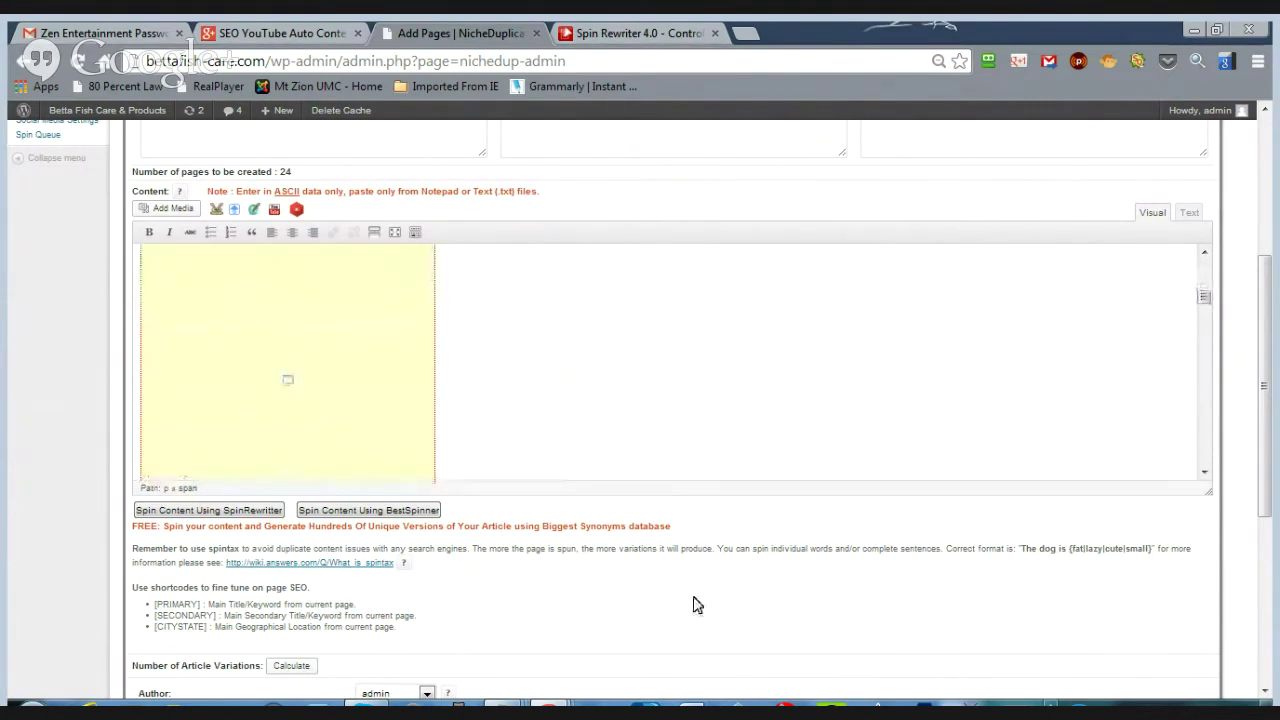
{"action": "left_click_drag", "start_coordinate": [1204, 305], "coordinate": [1204, 455]}
{"action": "left_click_drag", "start_coordinate": [1268, 418], "coordinate": [1272, 600]}
{"action": "left_click", "coordinate": [668, 640]}
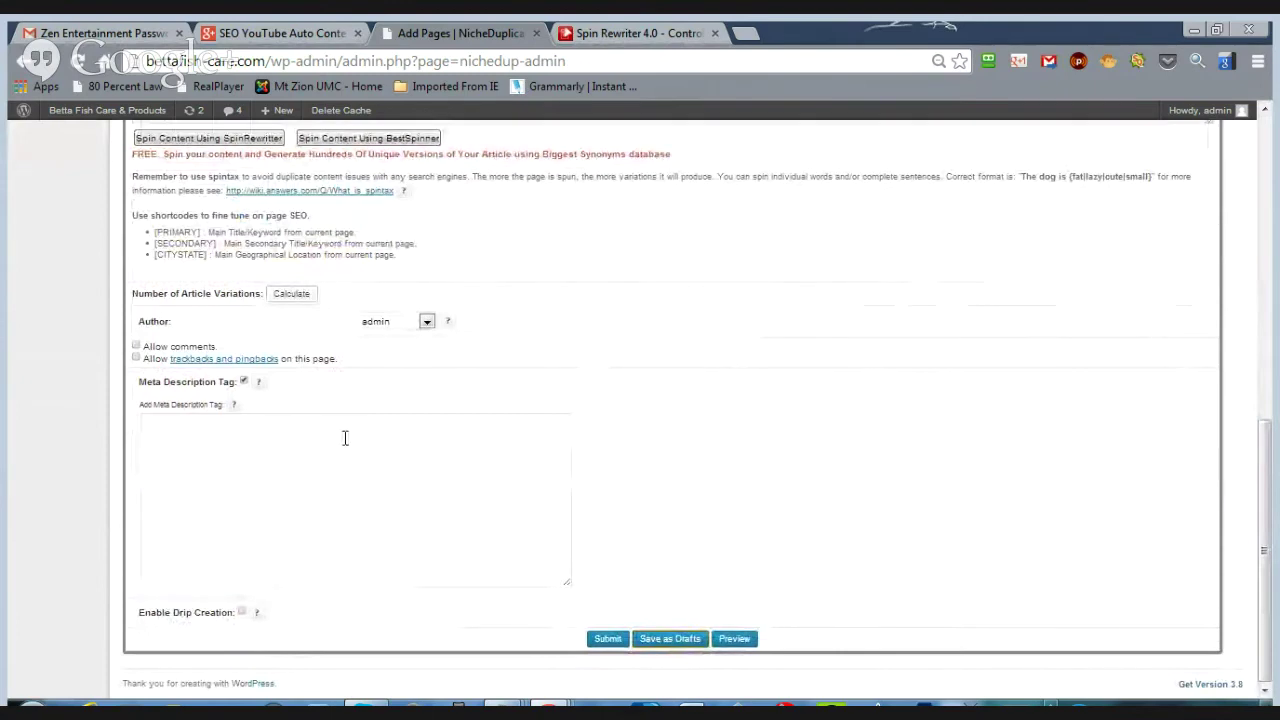
- Preview the generated page to get its View Page link
{"action": "left_click", "coordinate": [730, 645]}
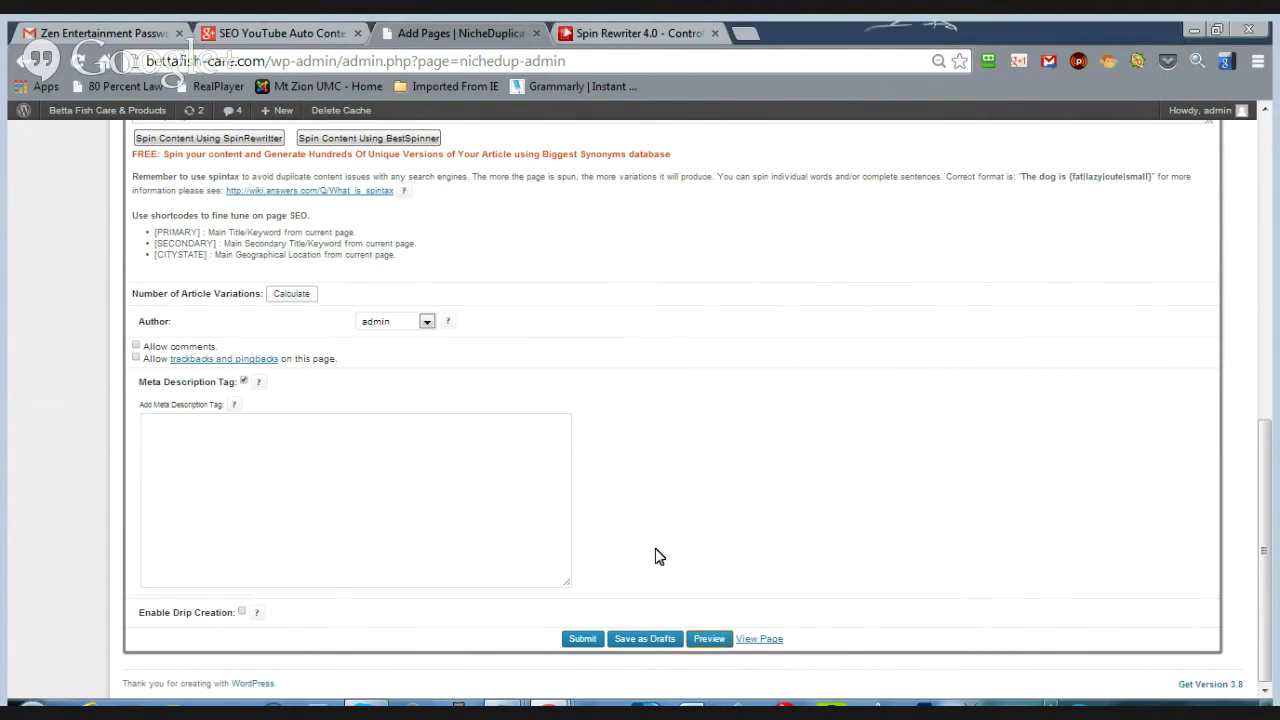
{"action": "scroll", "coordinate": [655, 557], "scroll_direction": "up", "scroll_amount": 4}
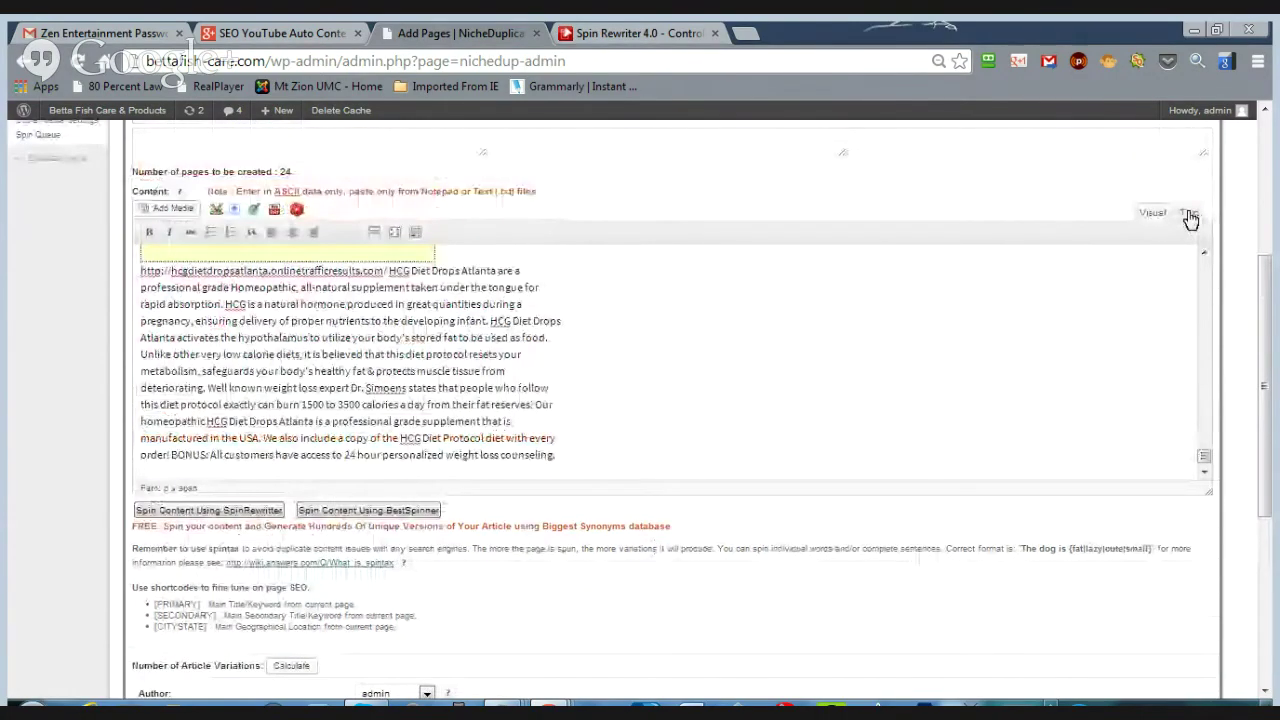
{"action": "left_click", "coordinate": [1190, 214]}
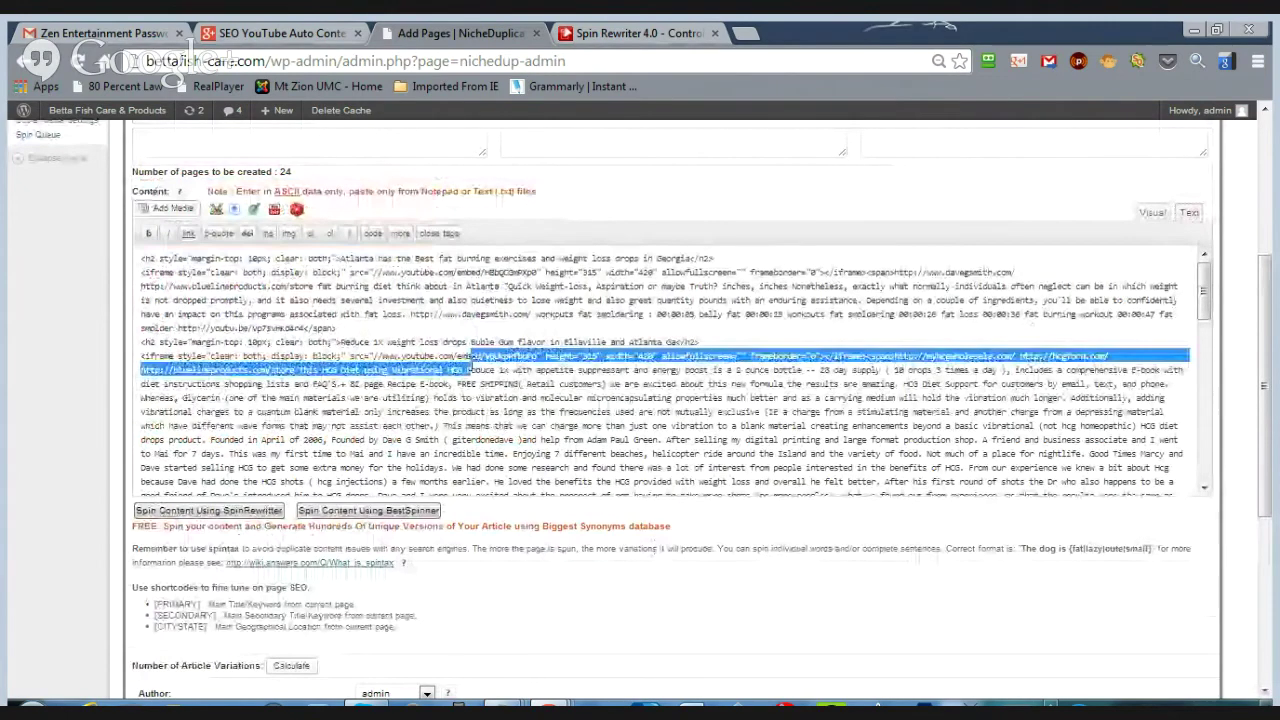
{"action": "key", "text": "ctrl+a"}
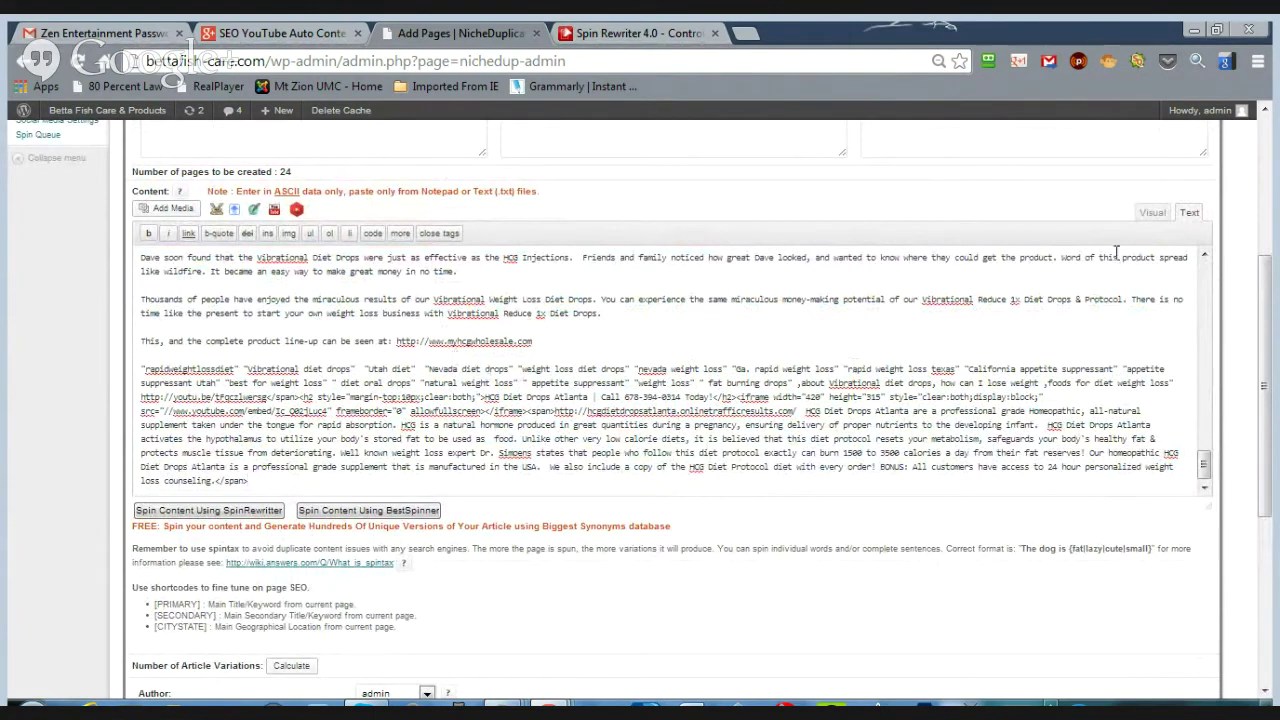
{"action": "left_click", "coordinate": [1150, 213]}
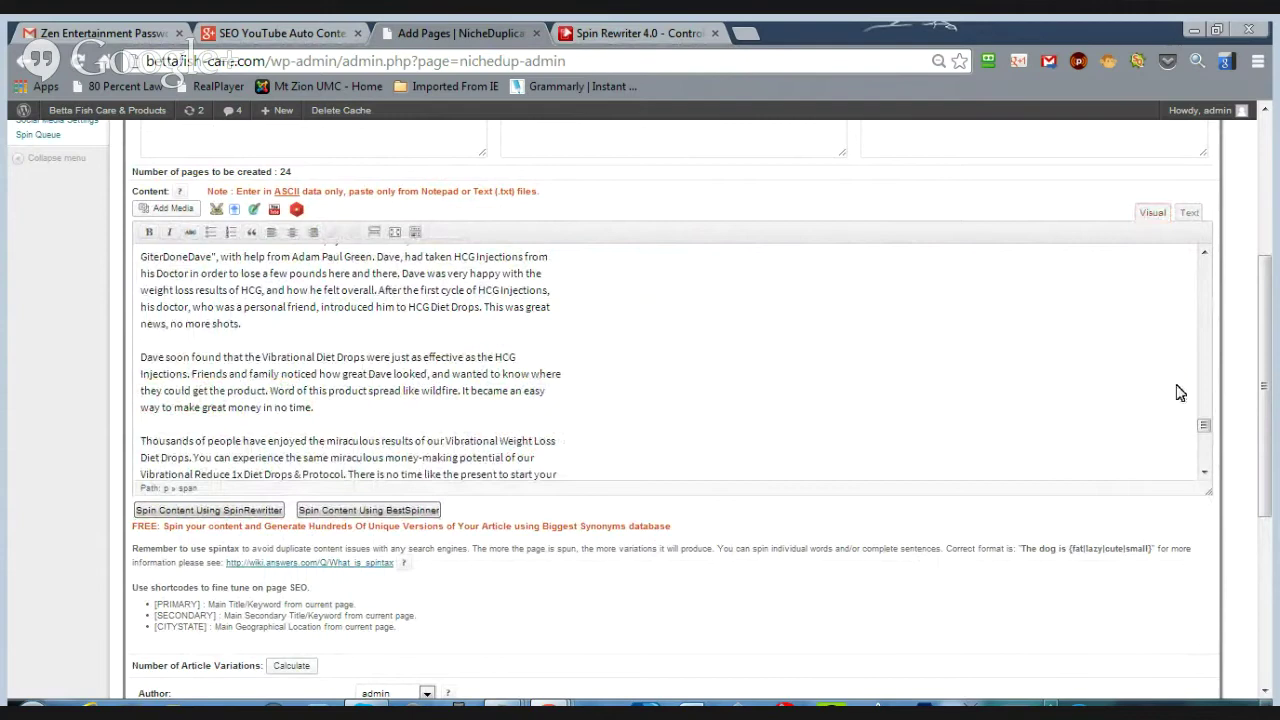
{"action": "left_click_drag", "start_coordinate": [1204, 427], "coordinate": [1208, 278]}
{"action": "left_click", "coordinate": [312, 418]}
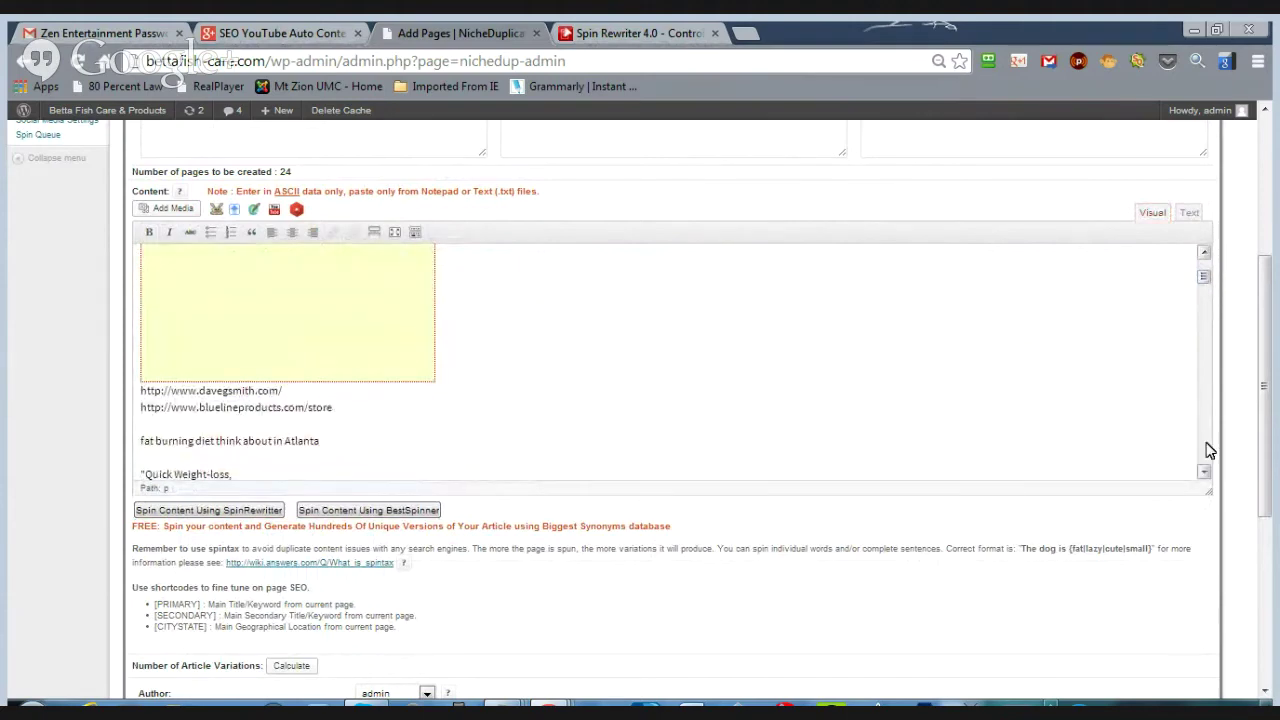
{"action": "left_click_drag", "start_coordinate": [1205, 470], "coordinate": [1205, 477]}
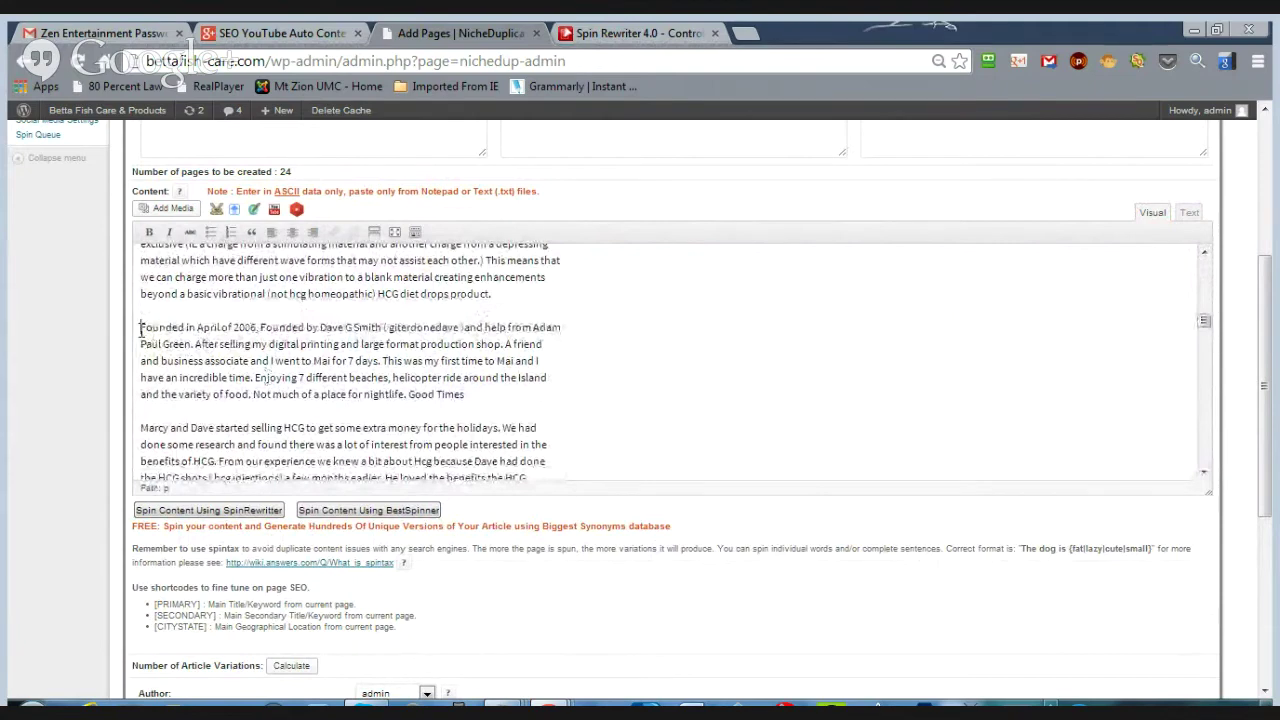
- Select the paragraph beginning 'Founded in April of 2006' in the Visual editor
{"action": "left_click_drag", "start_coordinate": [141, 327], "coordinate": [472, 396]}
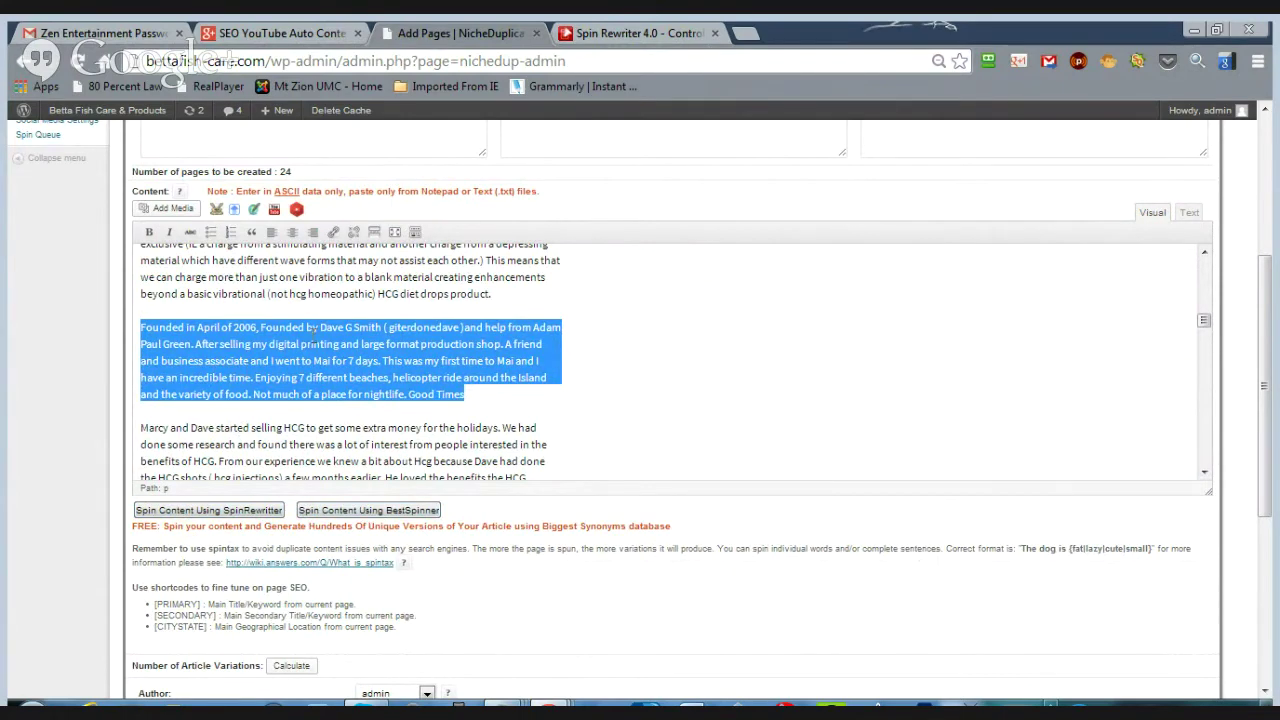
- Paste the founding-story paragraph into Spin Rewriter's original text box
{"action": "left_click", "coordinate": [636, 35]}
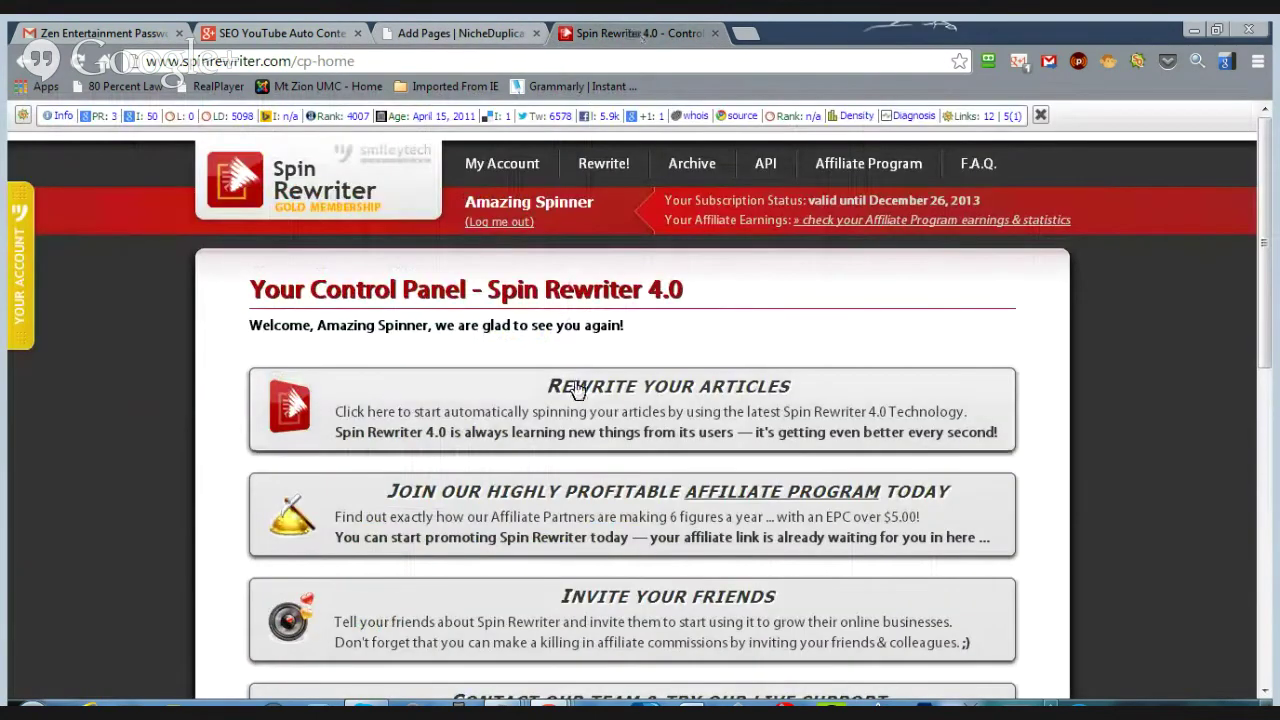
{"action": "left_click", "coordinate": [578, 388]}
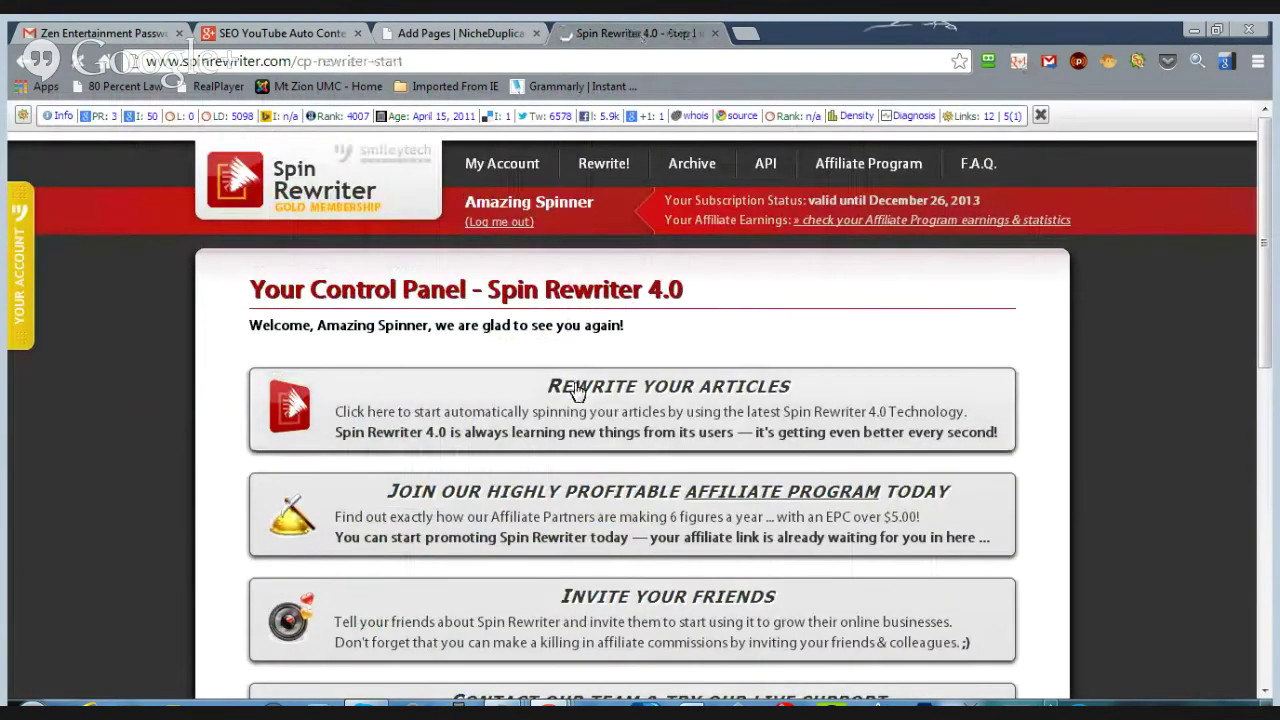
{"action": "scroll", "coordinate": [580, 388], "scroll_direction": "down", "scroll_amount": 1}
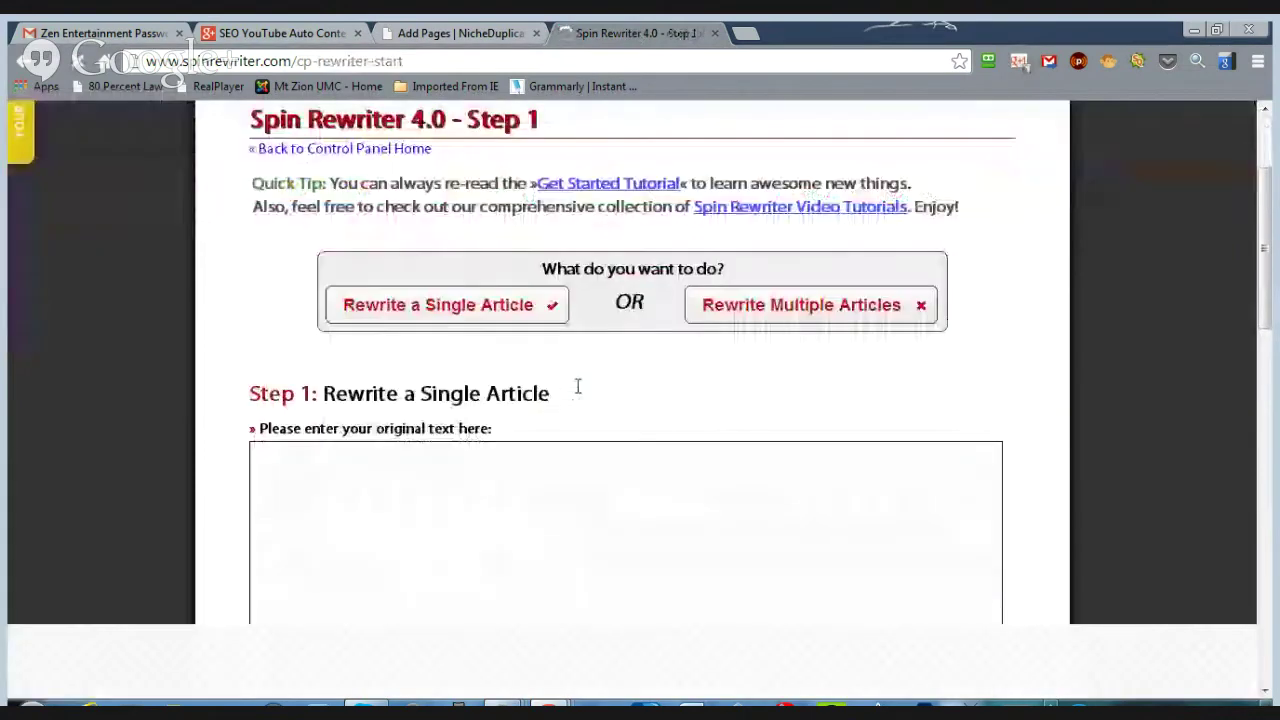
{"action": "left_click", "coordinate": [453, 442]}
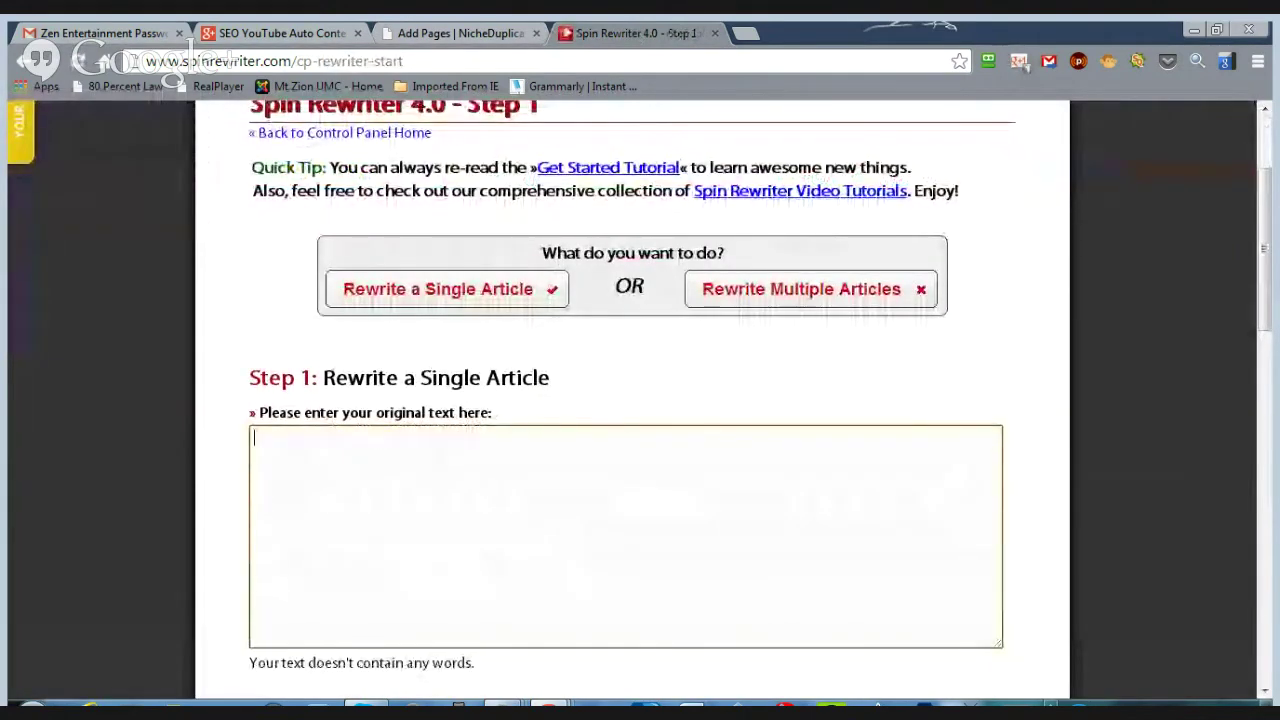
- Set spinning to generate as many suggestions as possible and start the I'm Feeling Lucky rewrite
{"action": "scroll", "coordinate": [694, 478], "scroll_direction": "down", "scroll_amount": 2}
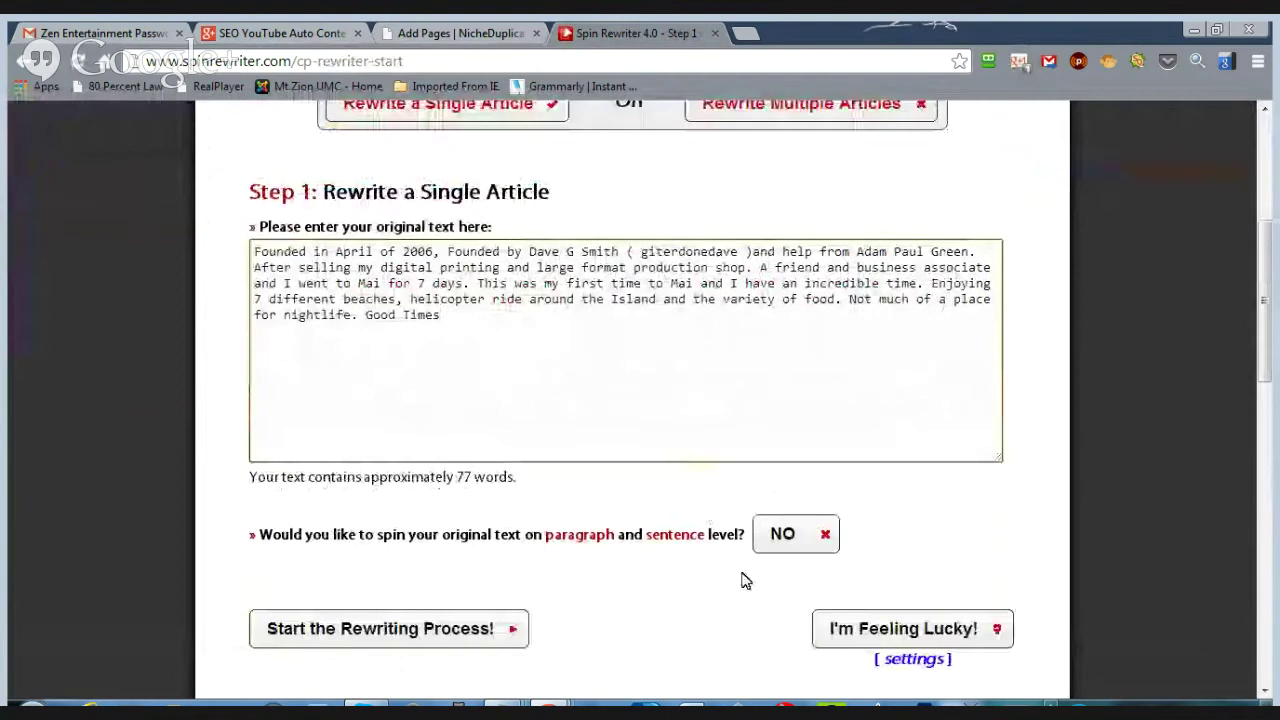
{"action": "left_click", "coordinate": [886, 662]}
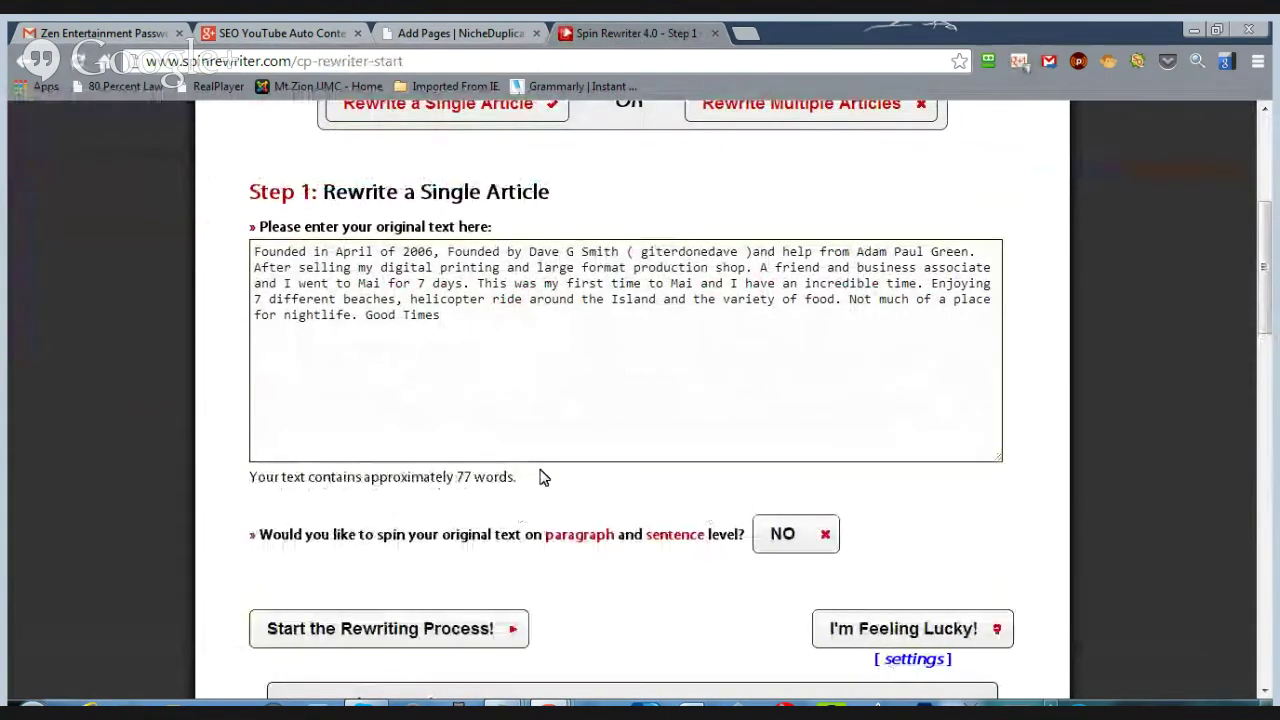
{"action": "scroll", "coordinate": [671, 566], "scroll_direction": "down", "scroll_amount": 2}
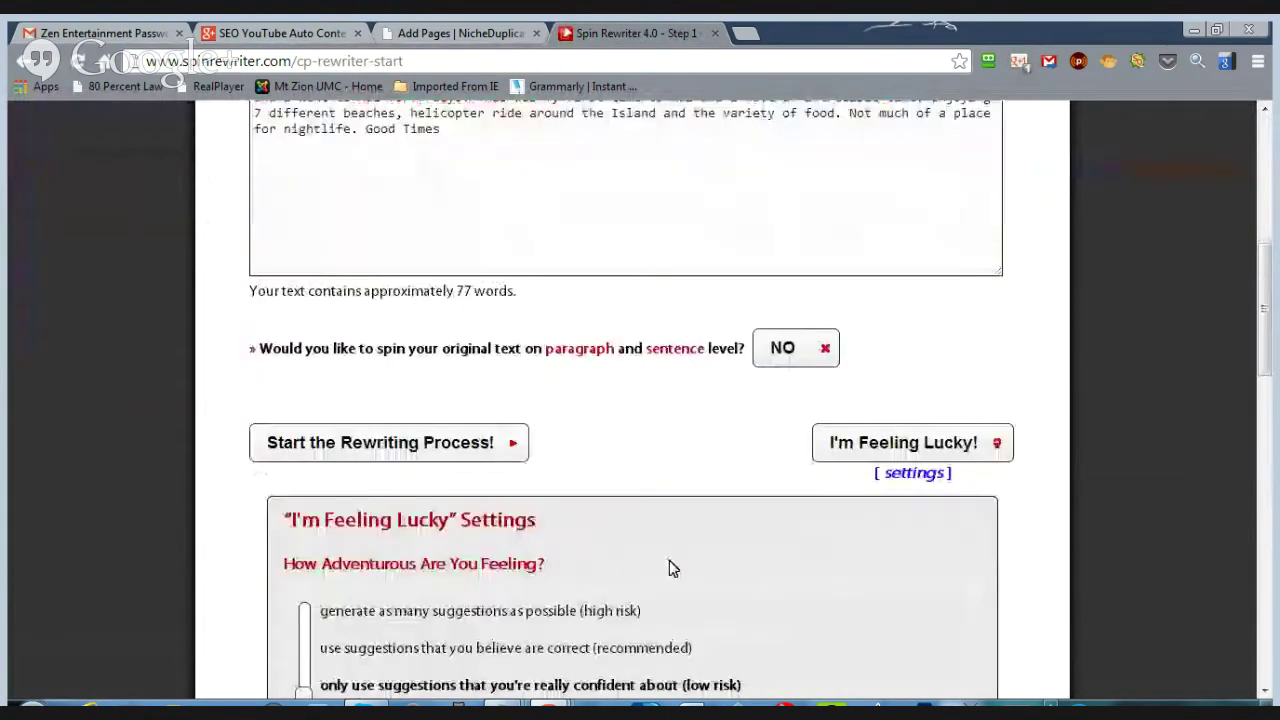
{"action": "scroll", "coordinate": [352, 525], "scroll_direction": "down", "scroll_amount": 2}
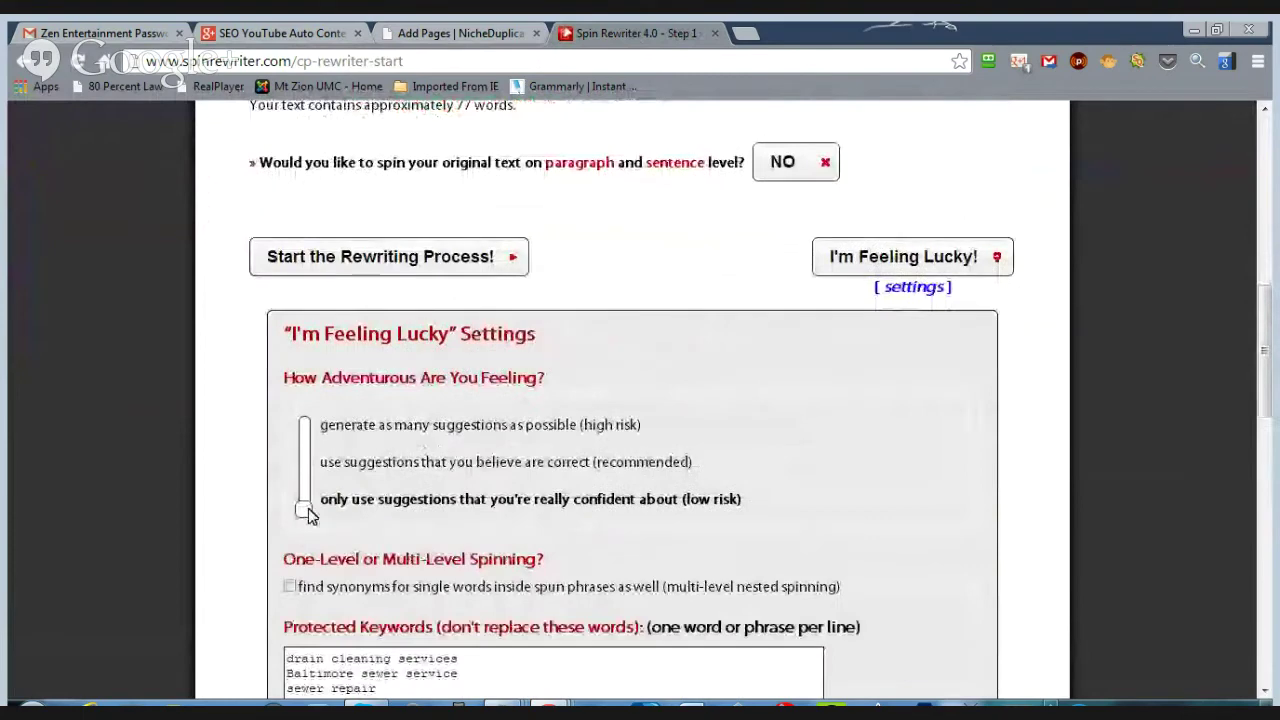
{"action": "mouse_move", "coordinate": [305, 518]}
{"action": "left_mouse_down"}
{"action": "mouse_move", "coordinate": [308, 425]}
{"action": "mouse_move", "coordinate": [305, 508]}
{"action": "left_mouse_up"}
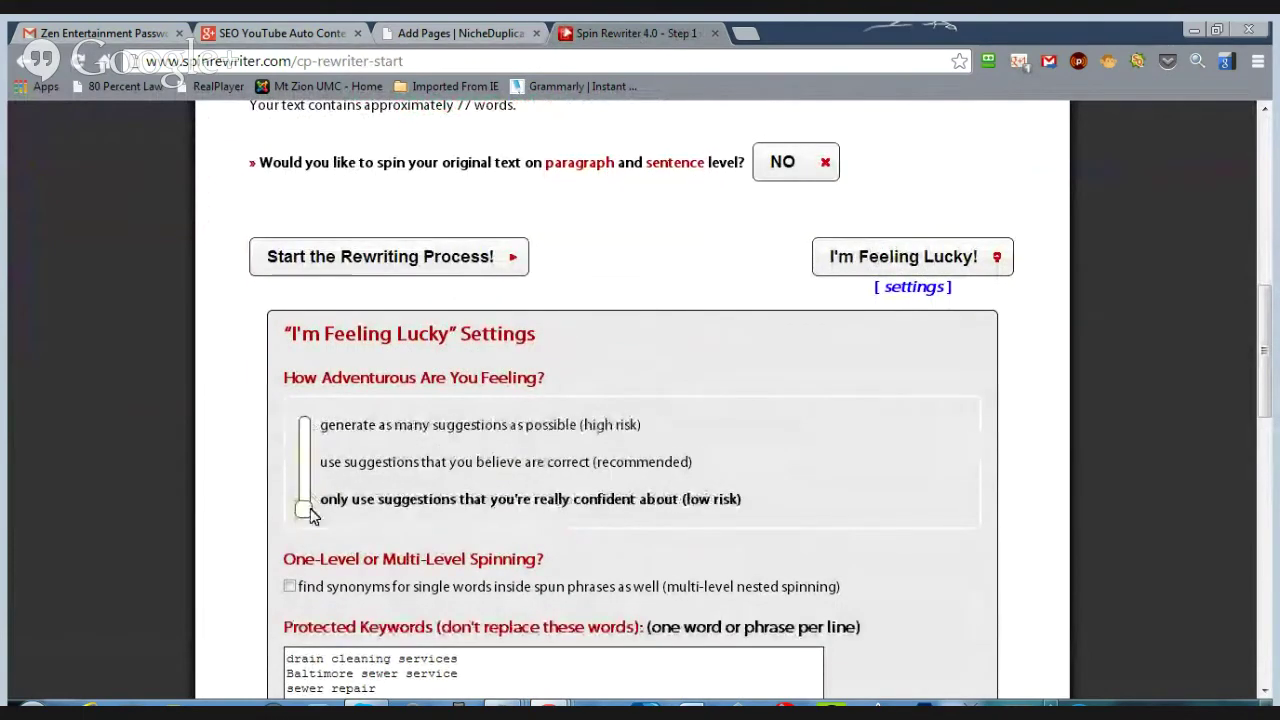
{"action": "left_click", "coordinate": [834, 257]}
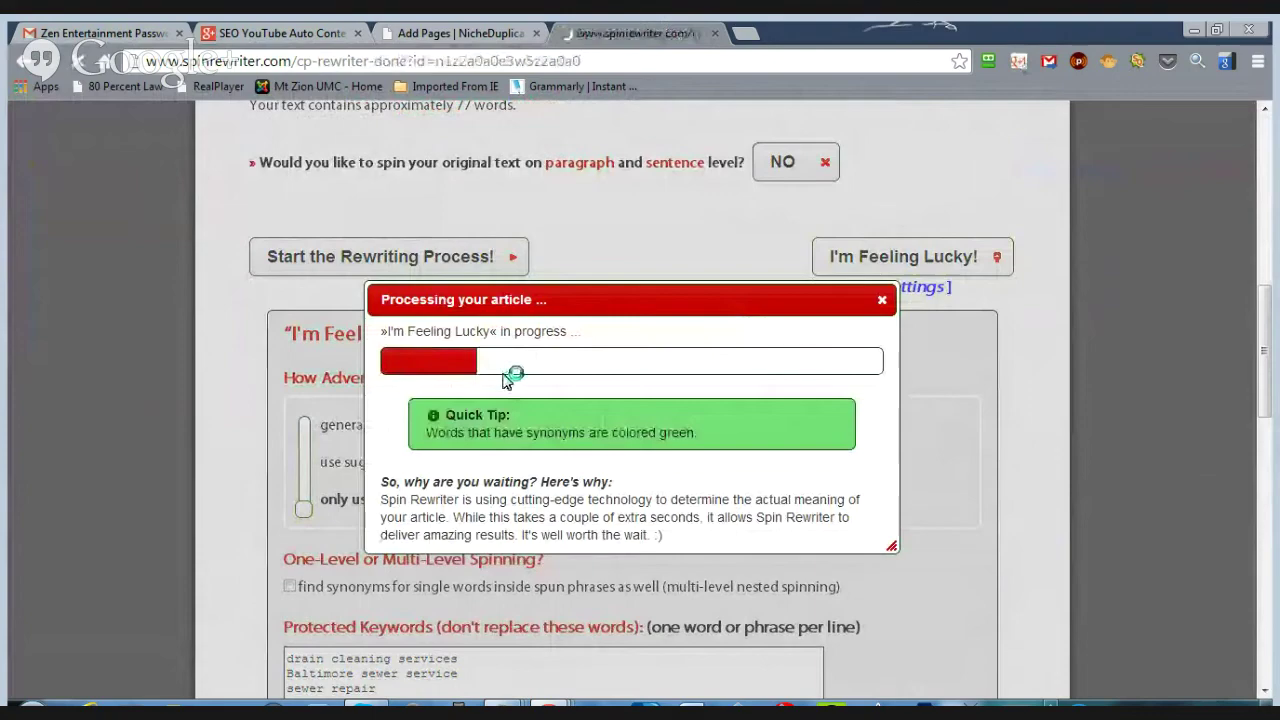
- Generate the 91% unique version of the spun paragraph and select all of it
{"action": "scroll", "coordinate": [506, 457], "scroll_direction": "down", "scroll_amount": 3}
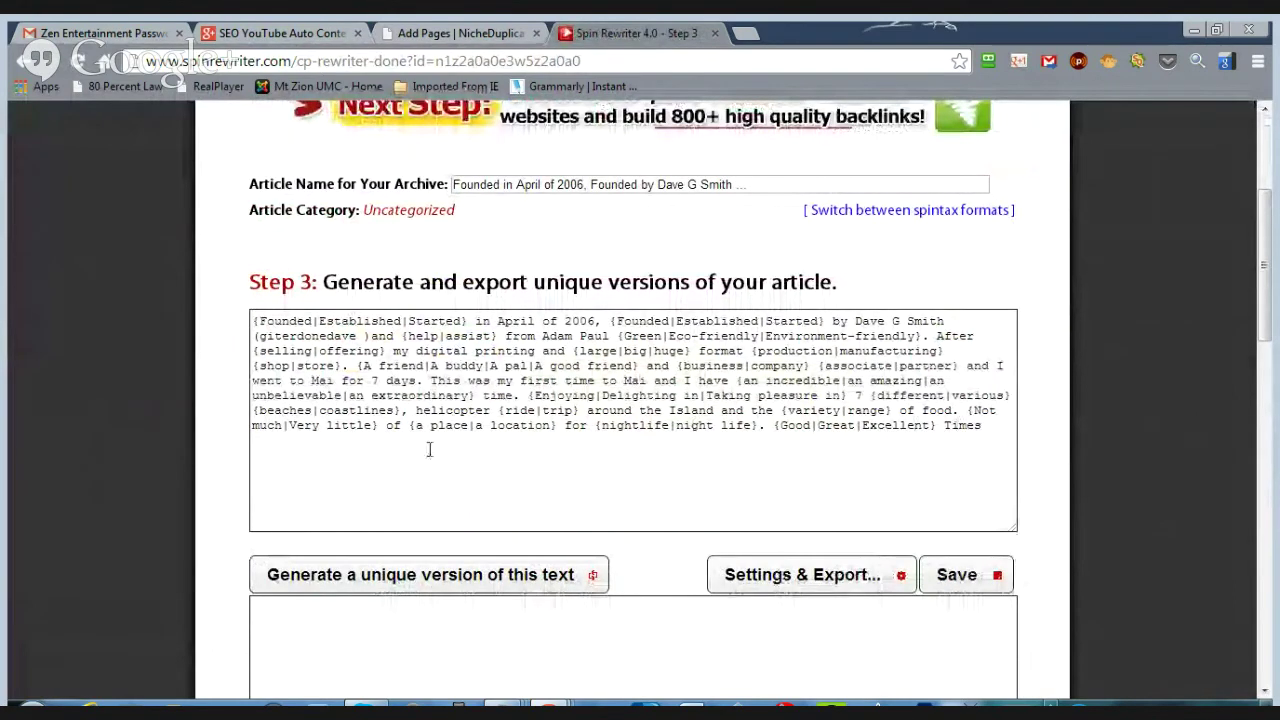
{"action": "left_click", "coordinate": [425, 588]}
{"action": "scroll", "coordinate": [483, 508], "scroll_direction": "down", "scroll_amount": 3}
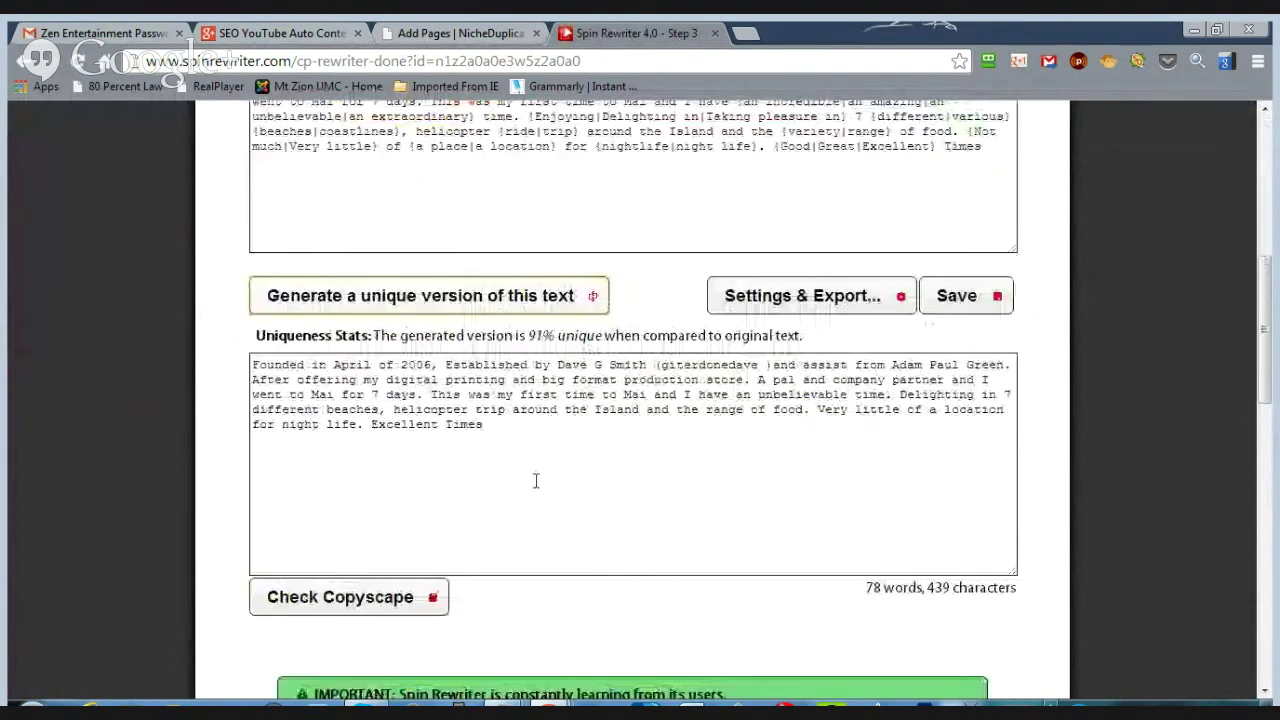
{"action": "left_click_drag", "start_coordinate": [519, 334], "coordinate": [565, 334]}
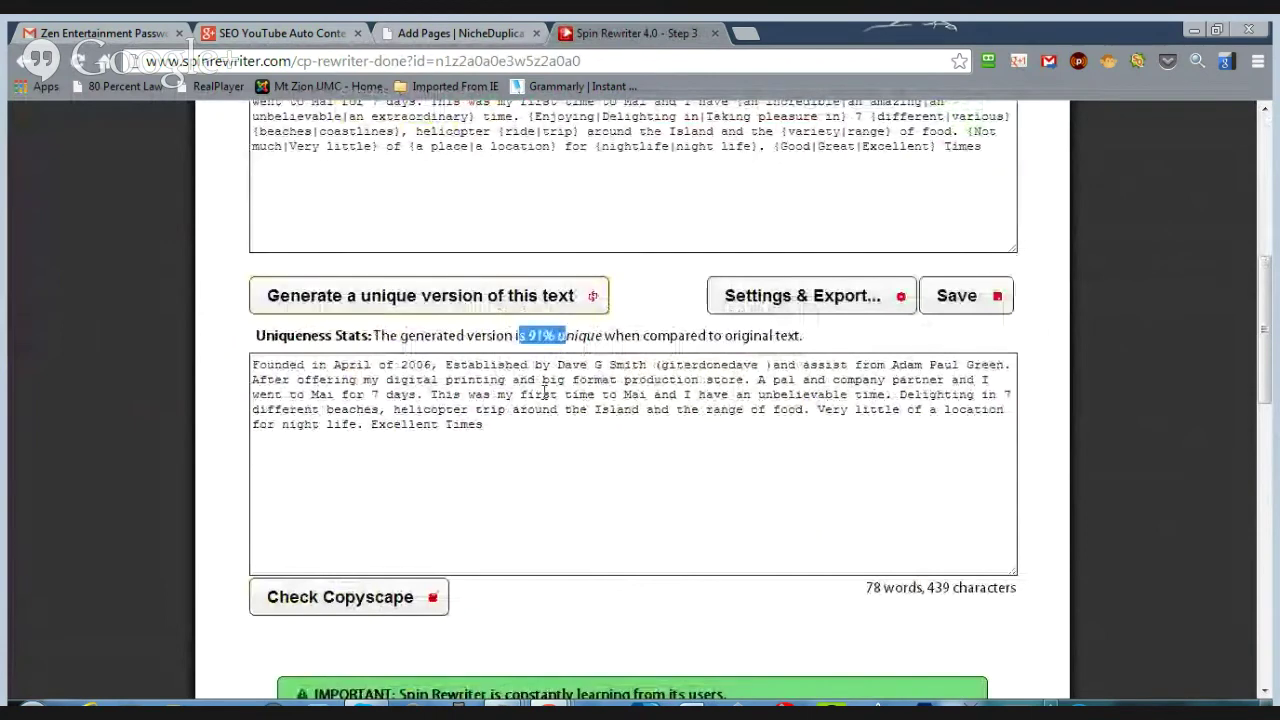
{"action": "left_click", "coordinate": [528, 450]}
{"action": "left_click_drag", "start_coordinate": [484, 426], "coordinate": [240, 352]}
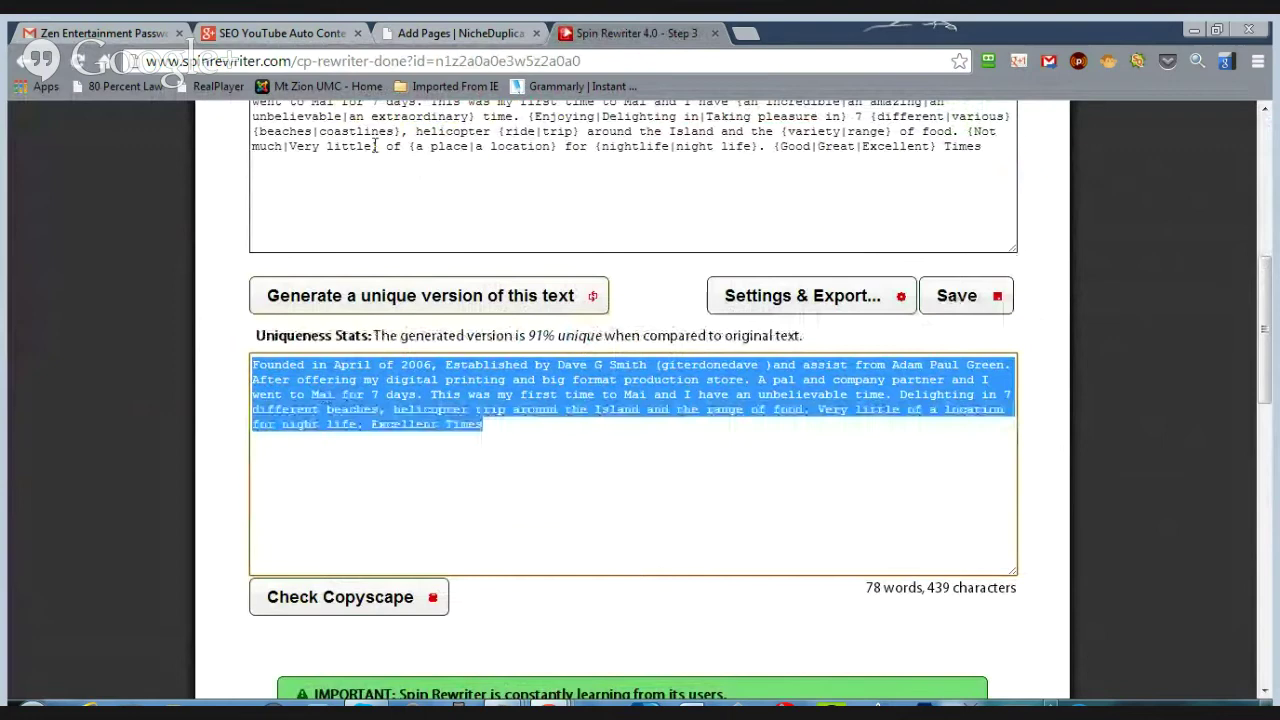
- Paste the spun text over the 'Founded in April of 2006' paragraph in Add Pages
{"action": "left_click", "coordinate": [440, 33]}
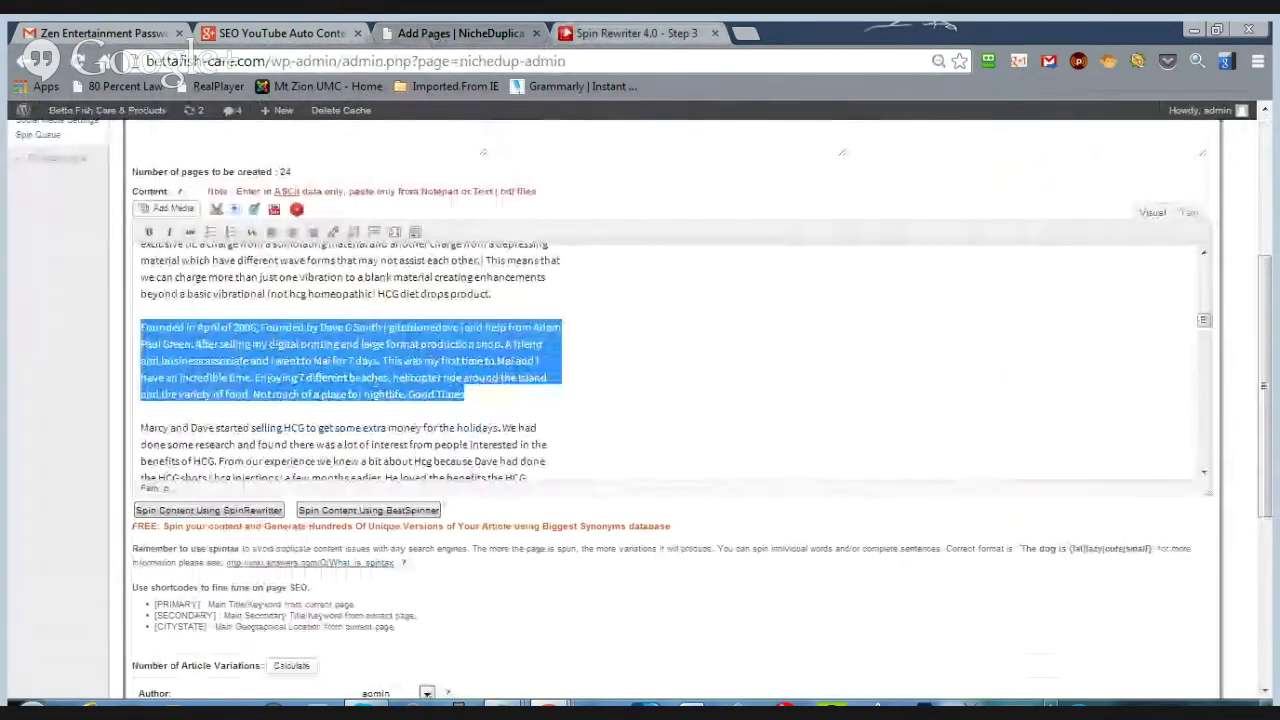
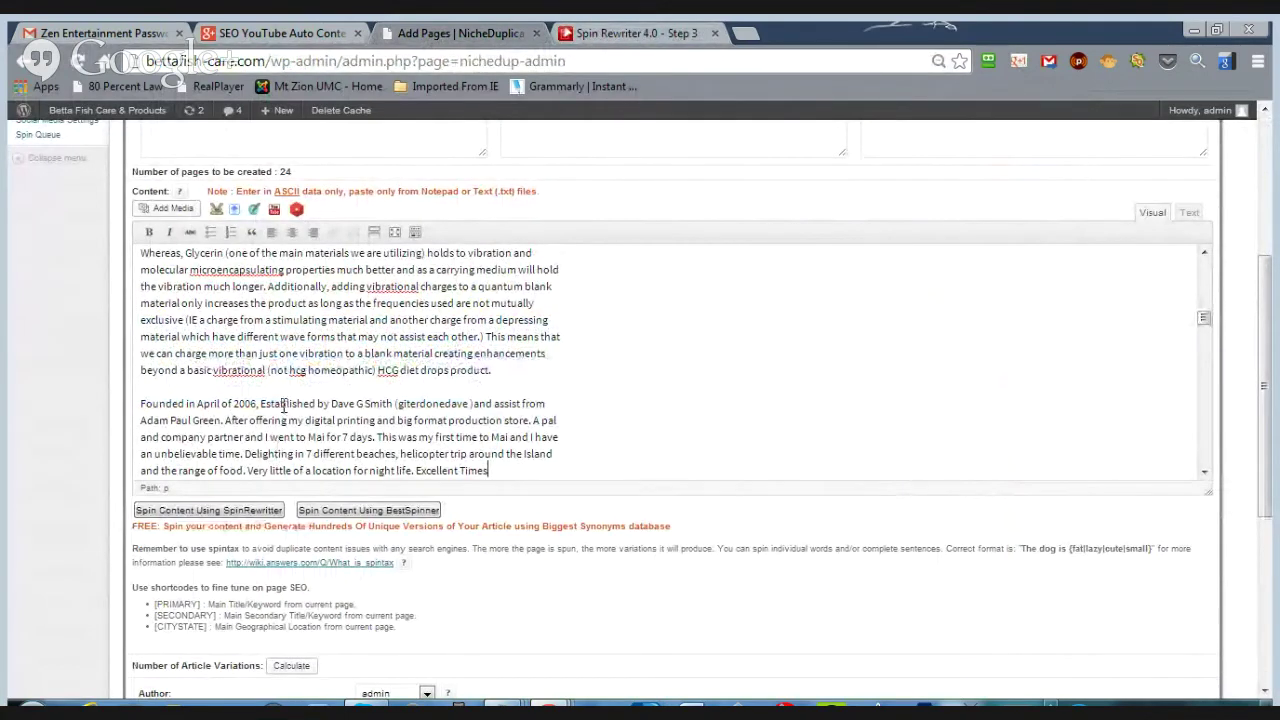
{"action": "scroll", "coordinate": [670, 410], "scroll_direction": "up", "scroll_amount": 2}
{"action": "scroll", "coordinate": [670, 410], "scroll_direction": "up", "scroll_amount": 10}
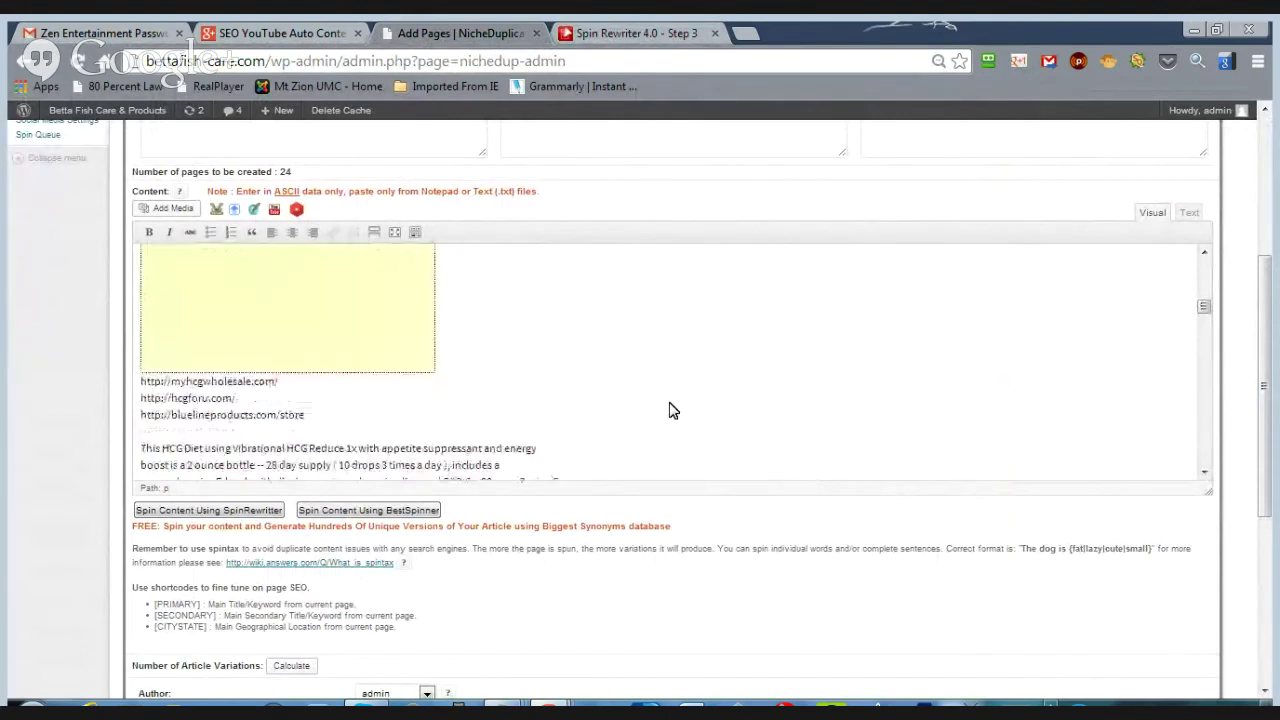
{"action": "scroll", "coordinate": [669, 409], "scroll_direction": "up", "scroll_amount": 3}
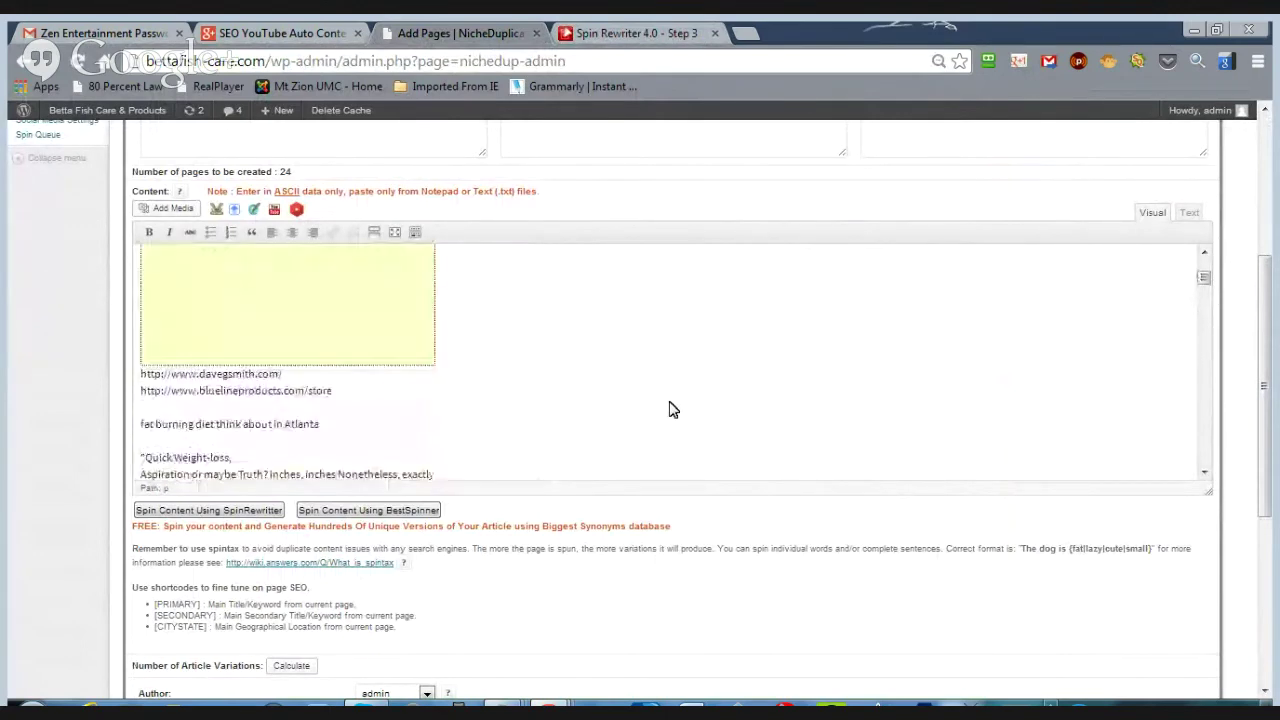
{"action": "scroll", "coordinate": [690, 445], "scroll_direction": "down", "scroll_amount": 6}
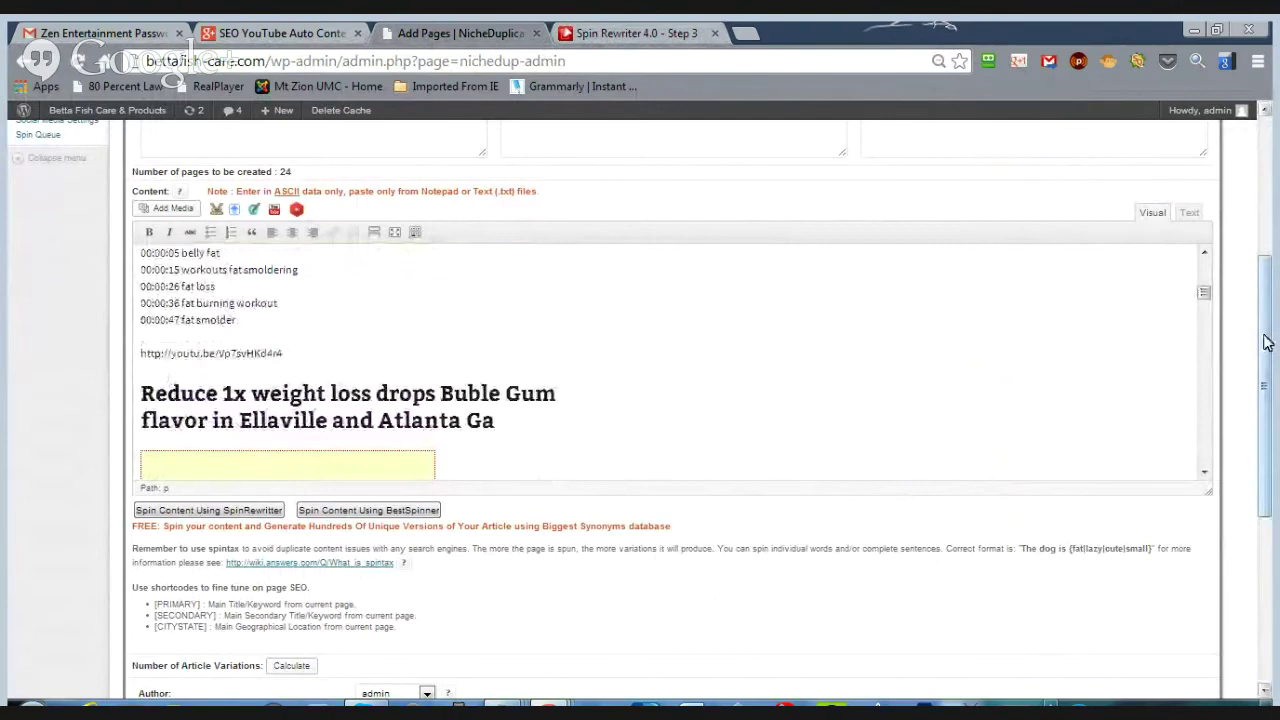
{"action": "left_click_drag", "start_coordinate": [1268, 343], "coordinate": [1266, 557]}
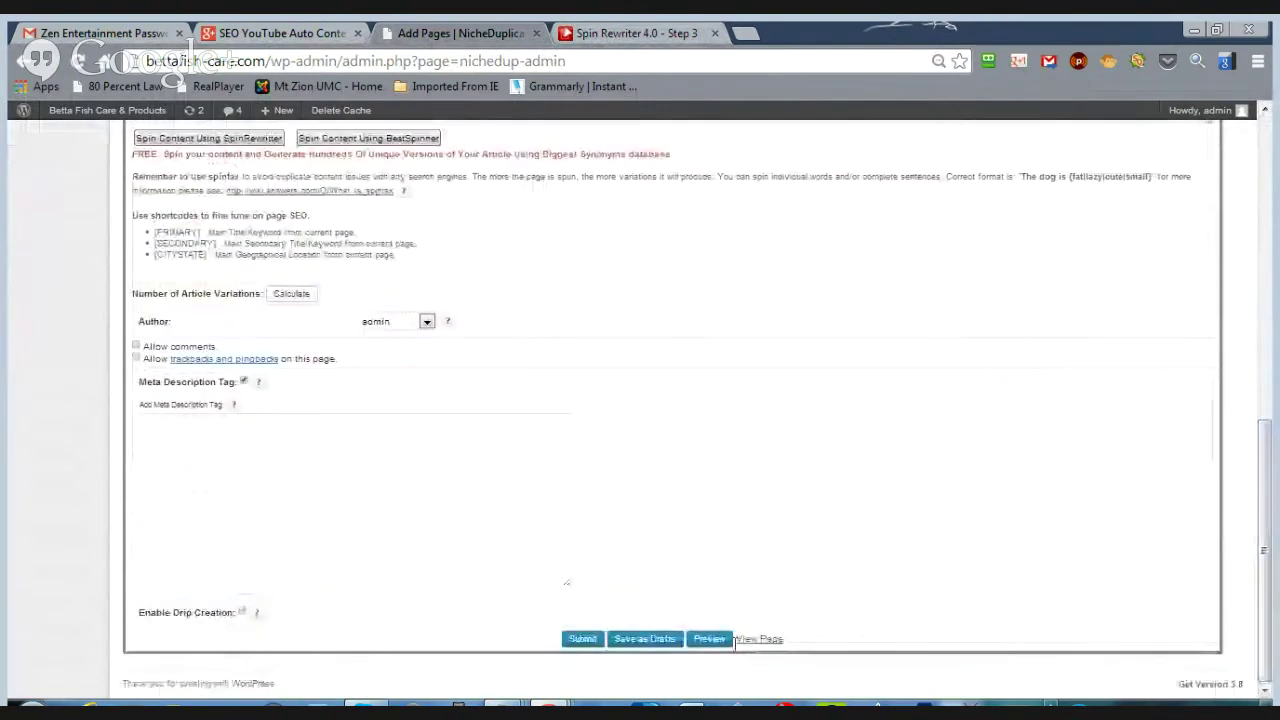
- Save the new pages as drafts and preview the created page
{"action": "left_click", "coordinate": [642, 640]}
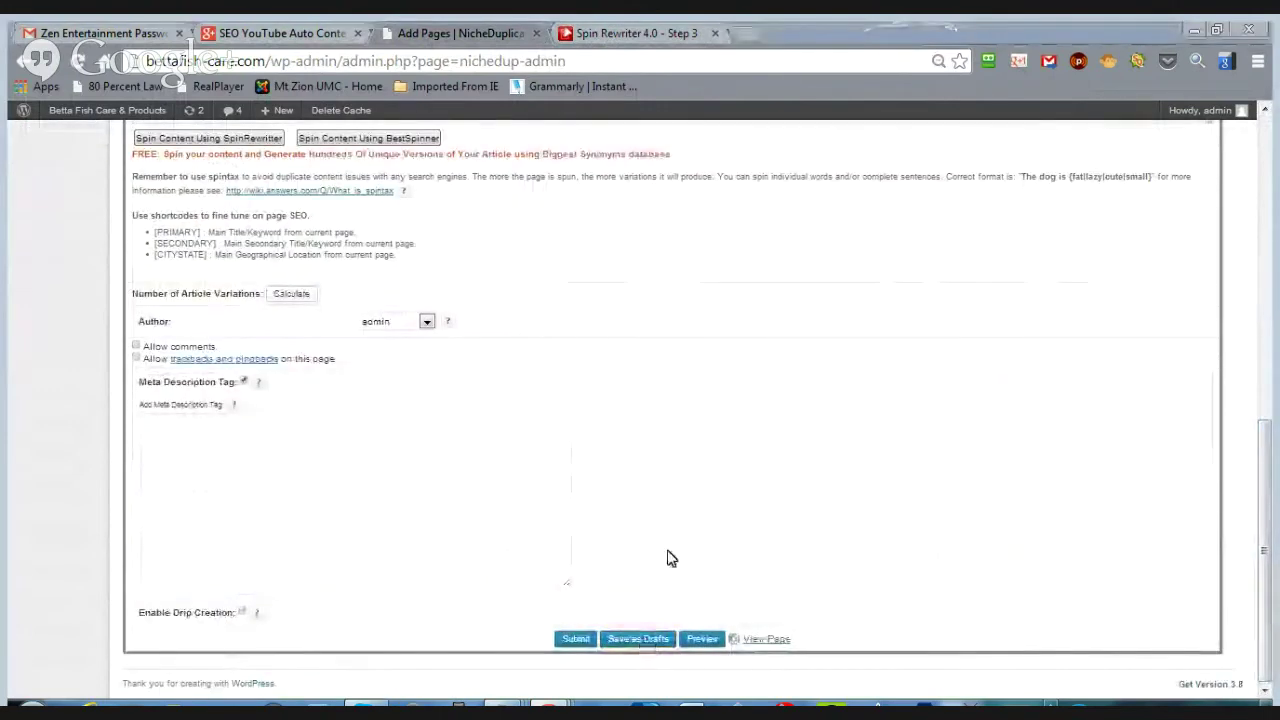
{"action": "left_click", "coordinate": [709, 640]}
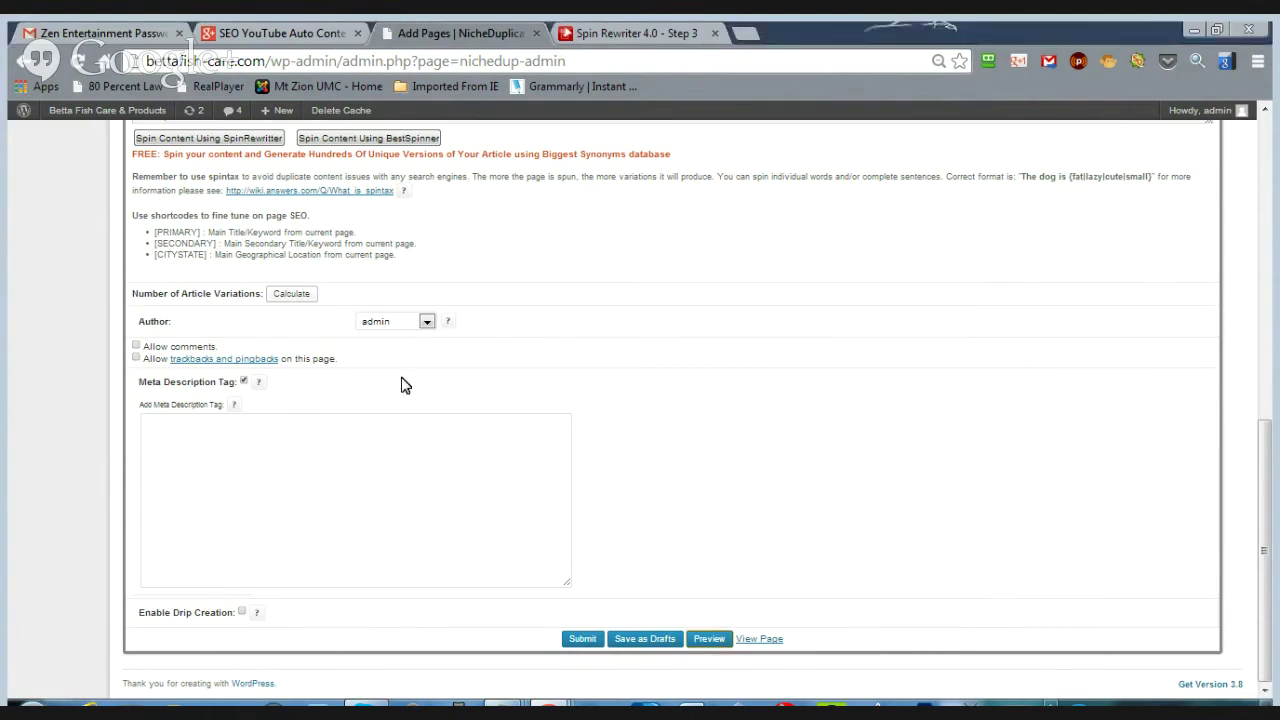
- Start a new page set with the group name xcx
{"action": "scroll", "coordinate": [491, 363], "scroll_direction": "up", "scroll_amount": 5}
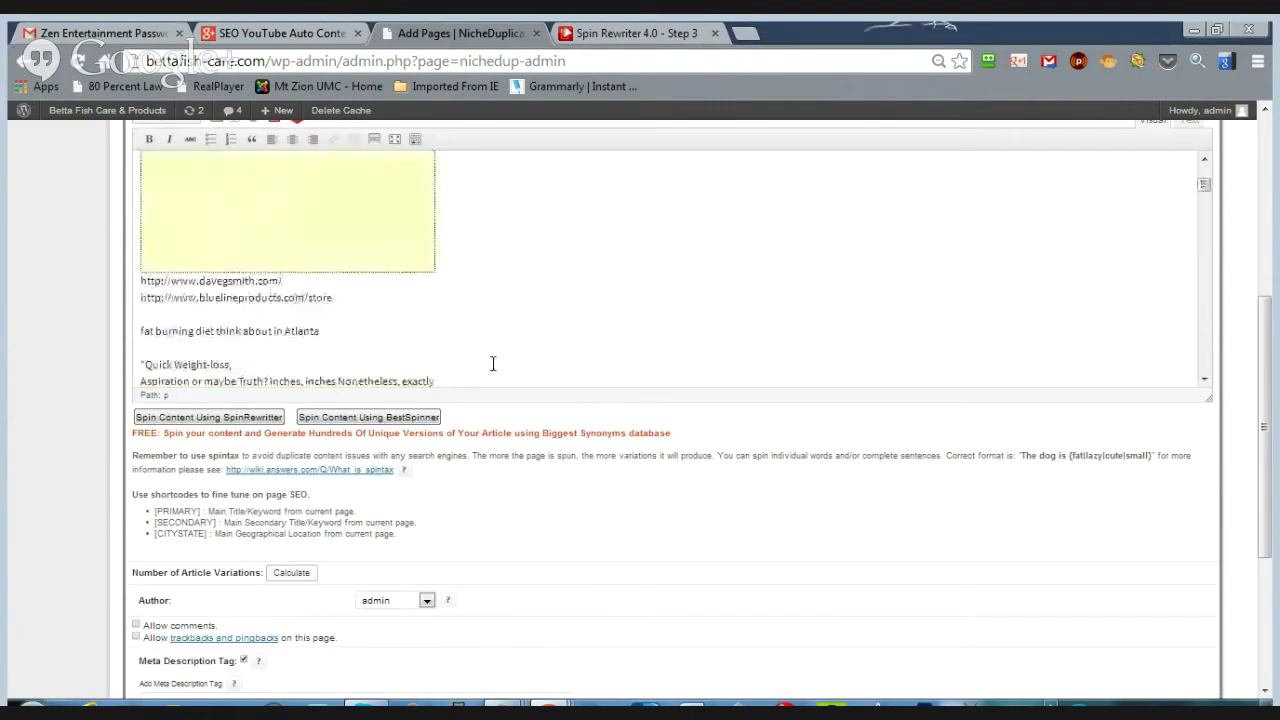
{"action": "scroll", "coordinate": [1265, 413], "scroll_direction": "up", "scroll_amount": 3}
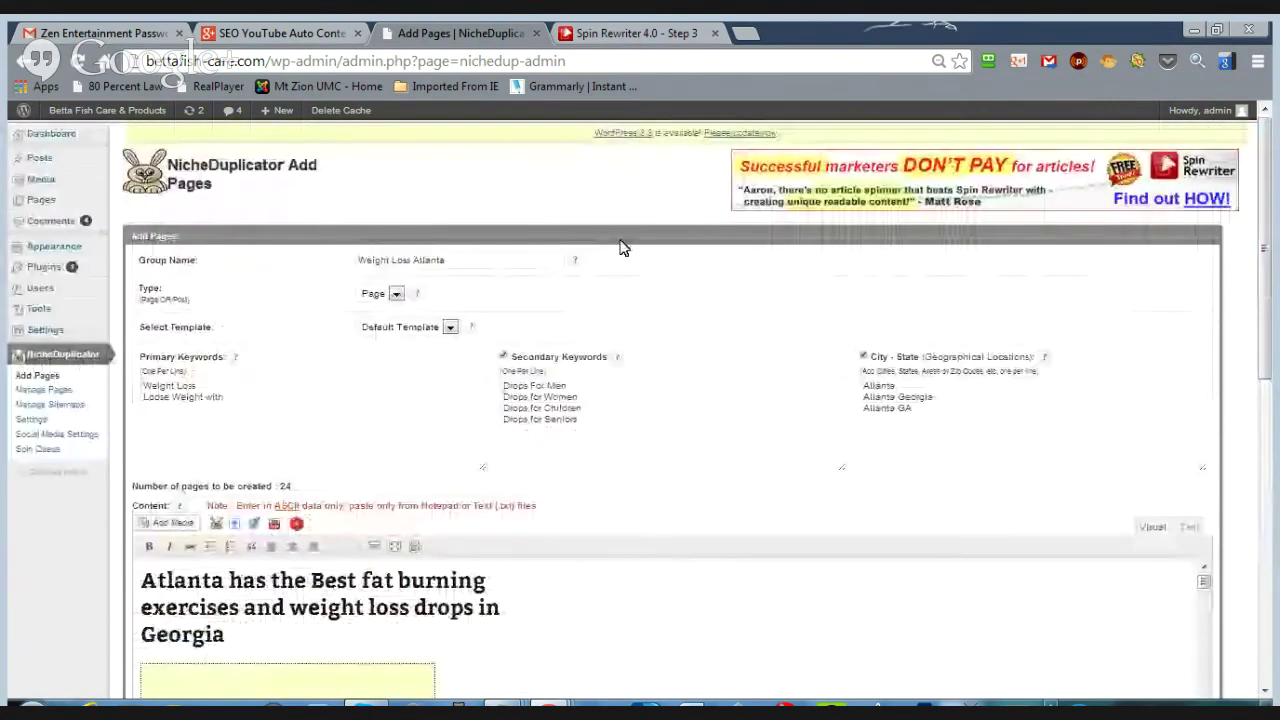
{"action": "left_click", "coordinate": [45, 378]}
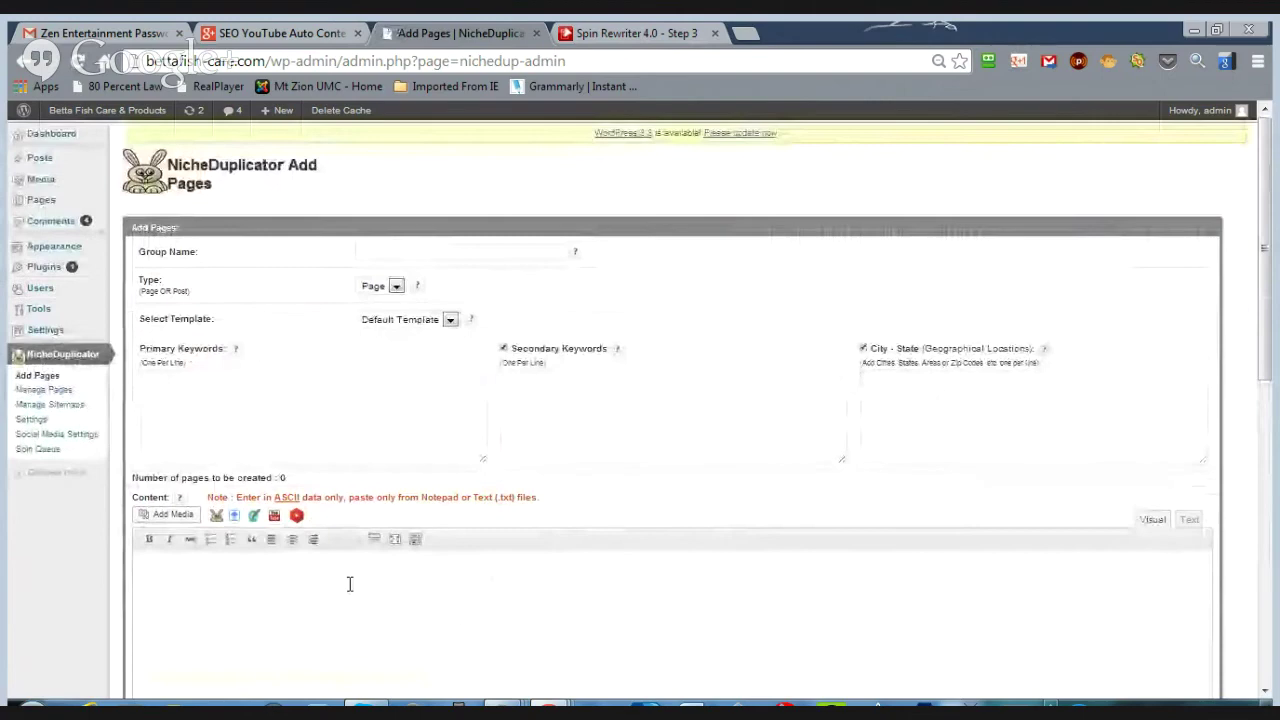
{"action": "left_click", "coordinate": [393, 261]}
{"action": "type", "text": "xcx"}
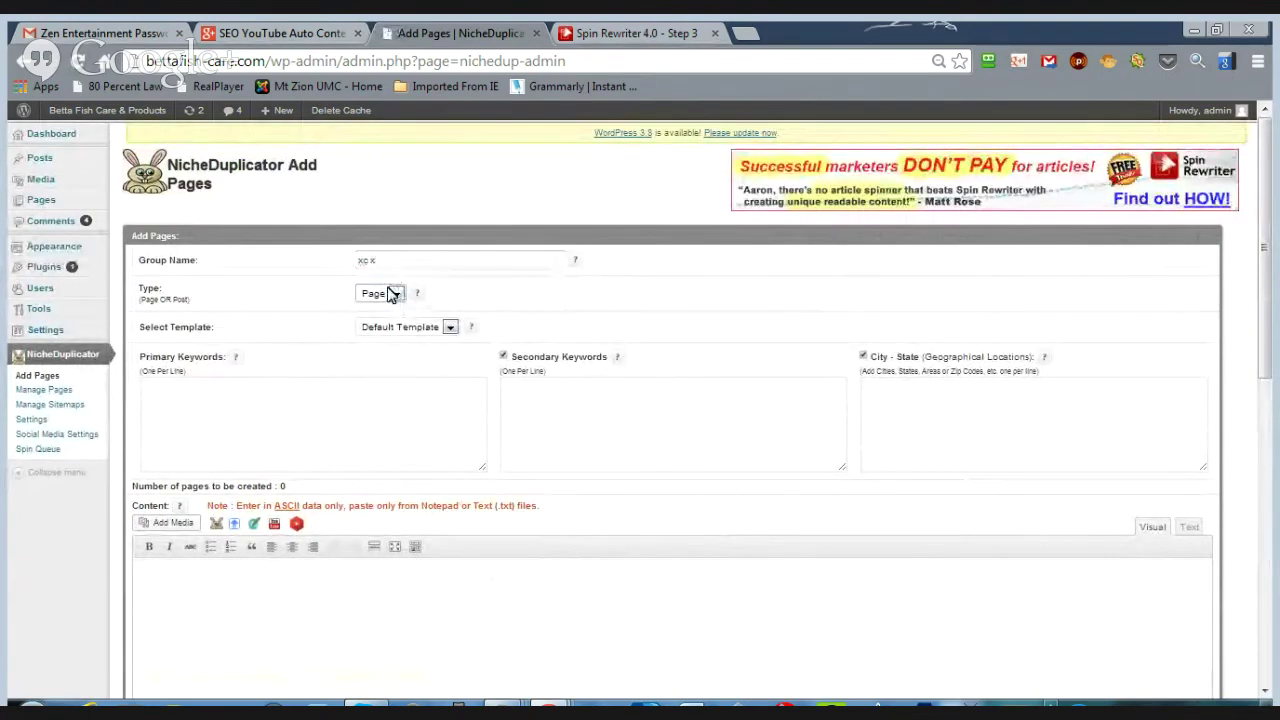
- Paste the spun founding paragraph into Content and select all of it
{"action": "scroll", "coordinate": [269, 476], "scroll_direction": "down", "scroll_amount": 2}
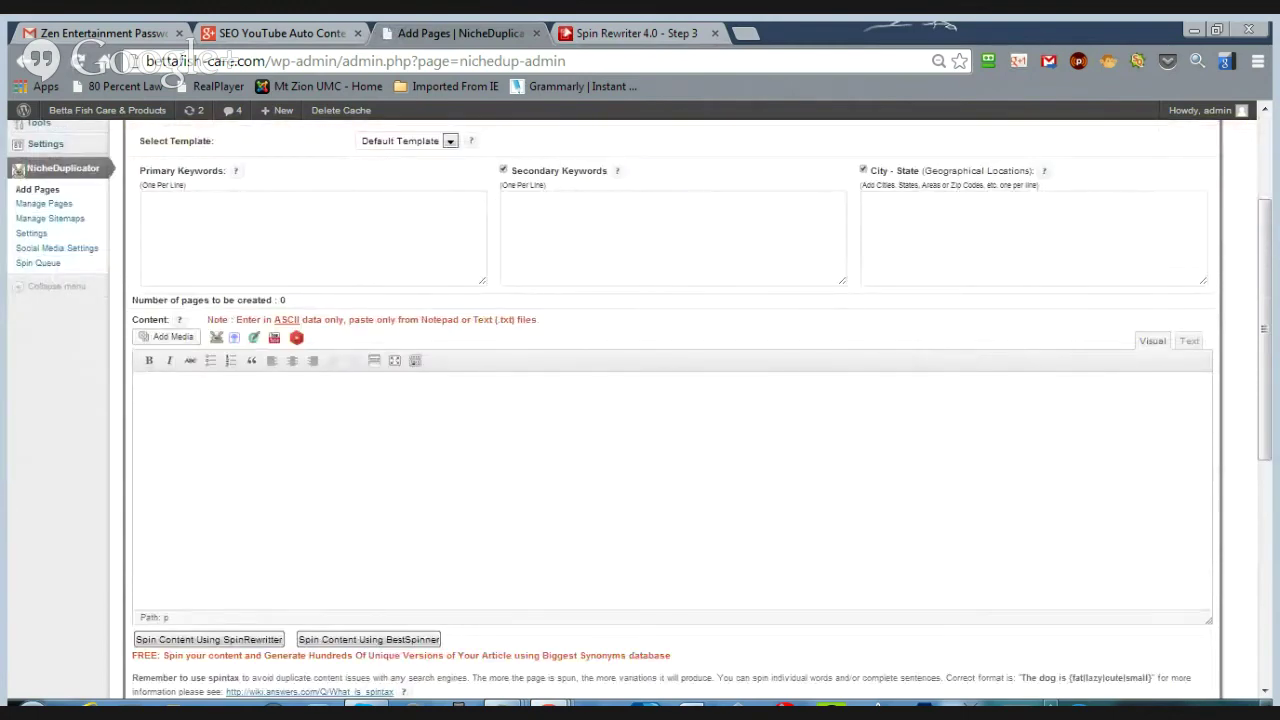
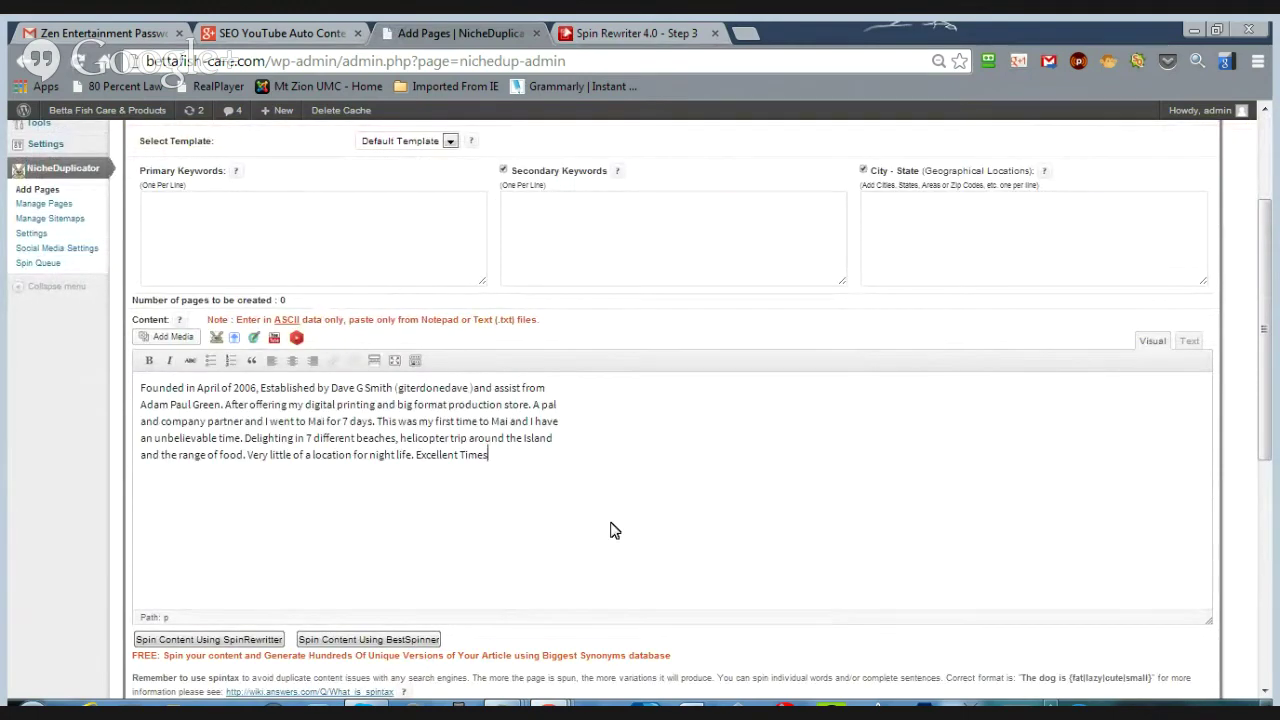
{"action": "scroll", "coordinate": [614, 530], "scroll_direction": "up", "scroll_amount": 2}
{"action": "left_click_drag", "start_coordinate": [488, 641], "coordinate": [356, 640]}
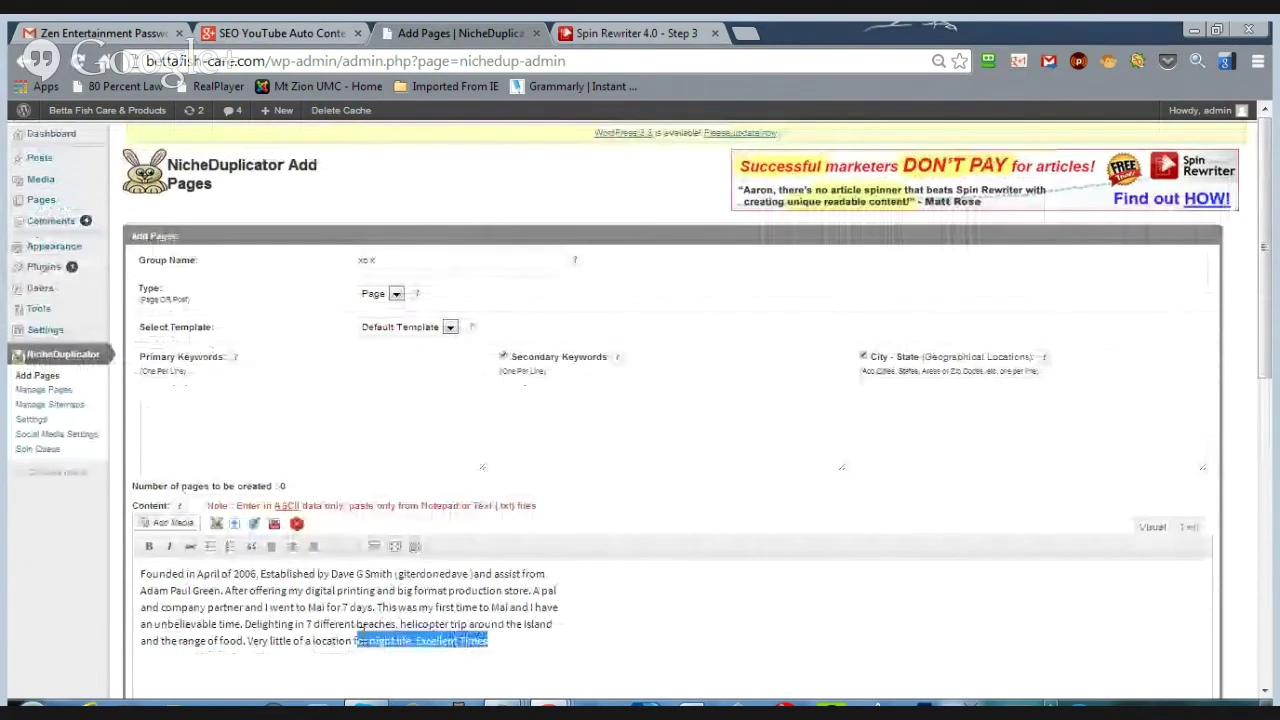
{"action": "key", "text": "ctrl+a"}
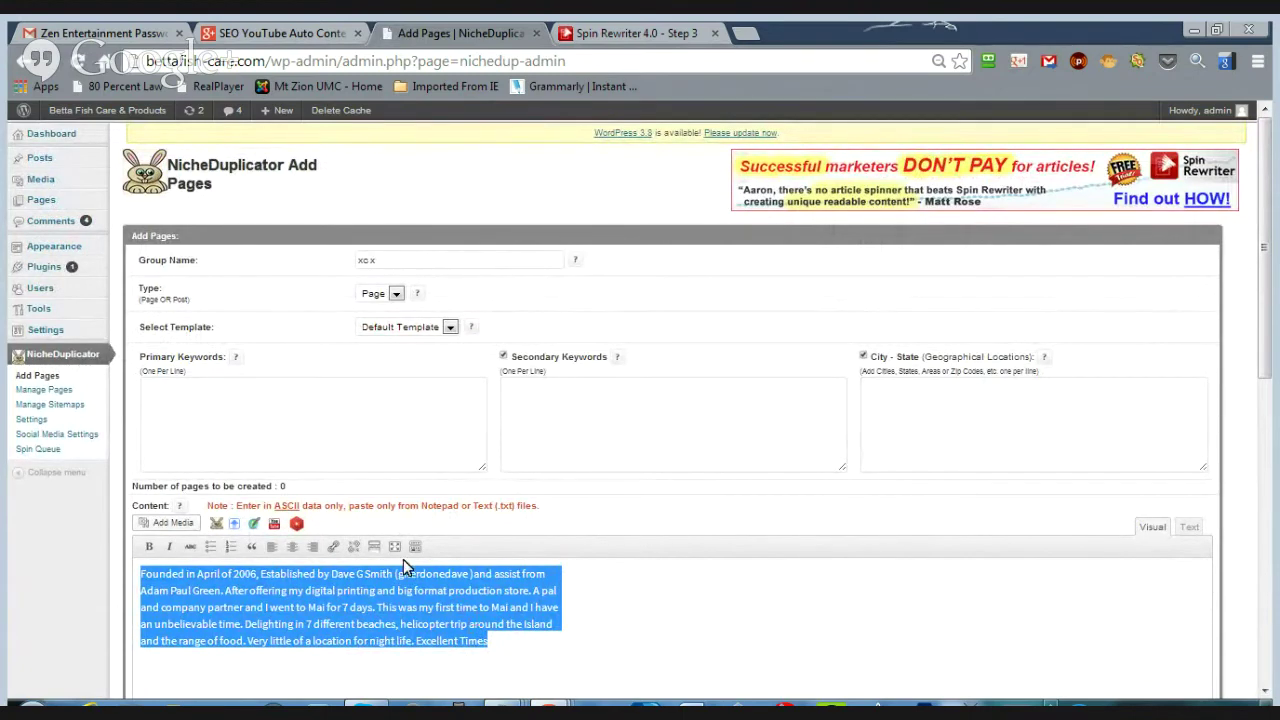
- Search YouTube videos for weight loss, drops and atlanta, limited to 5 results
{"action": "left_click", "coordinate": [296, 523]}
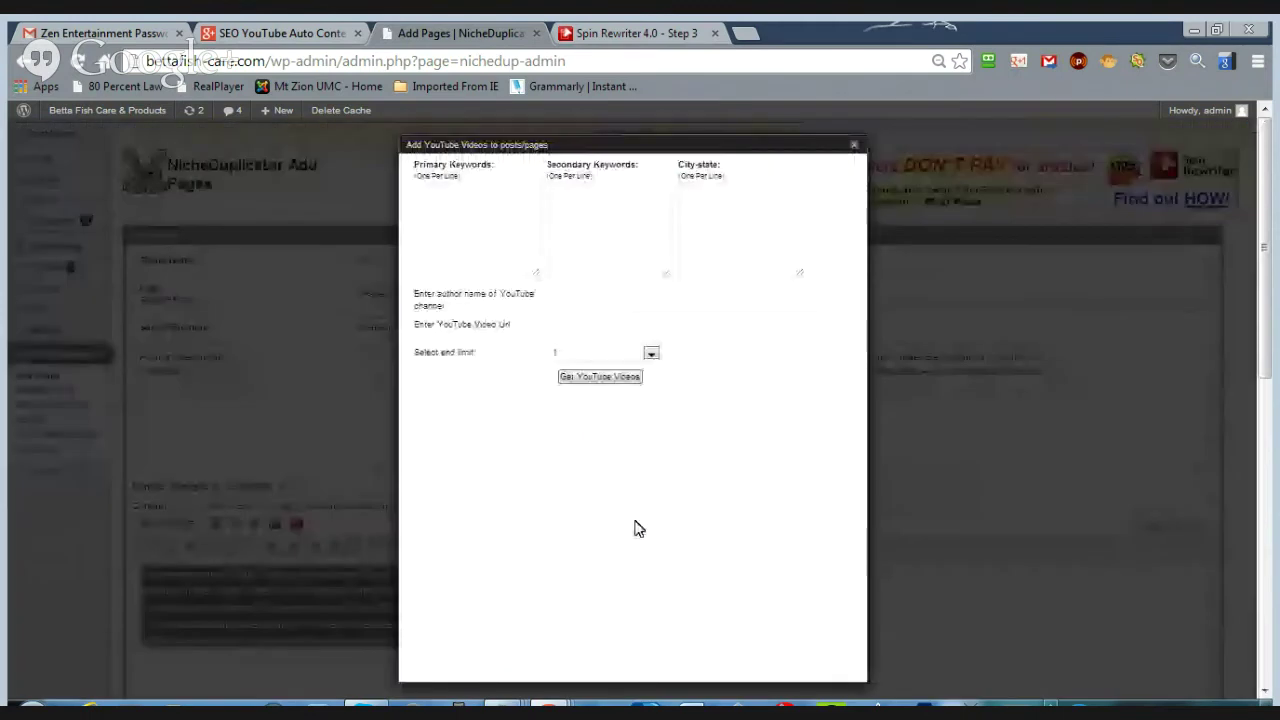
{"action": "left_click", "coordinate": [497, 205]}
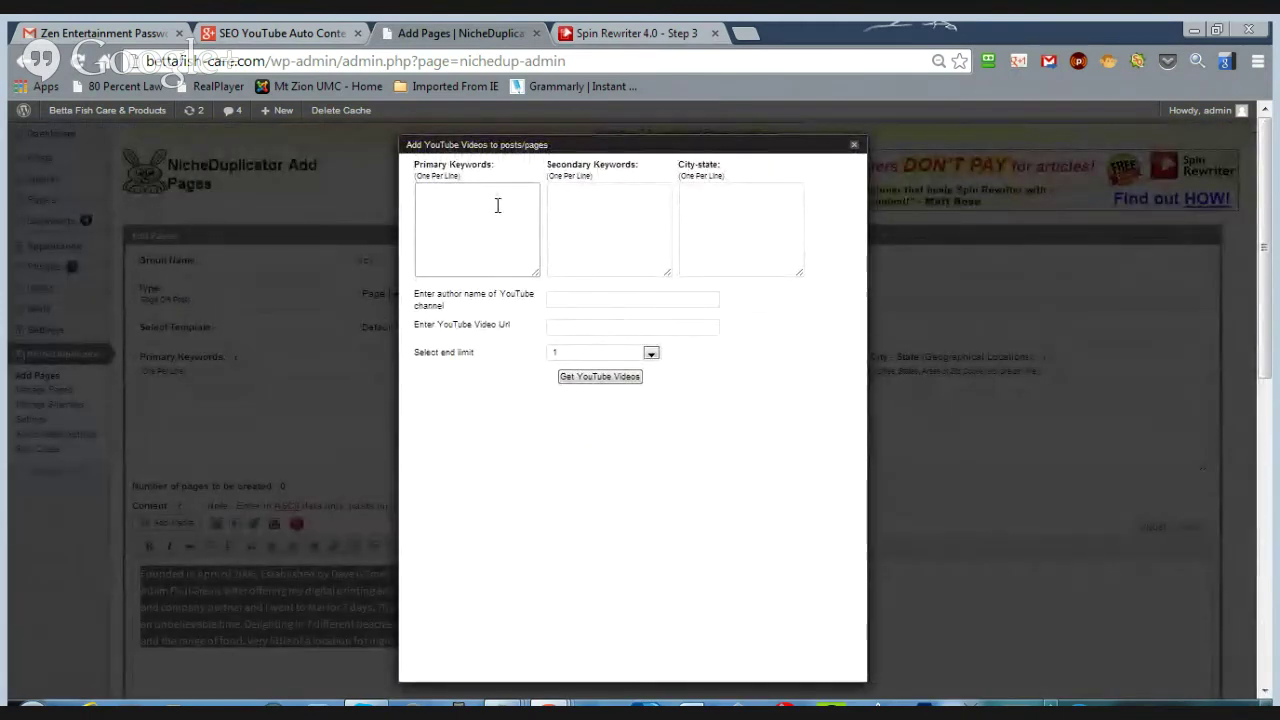
{"action": "type", "text": "weight loss"}
{"action": "left_click", "coordinate": [584, 208]}
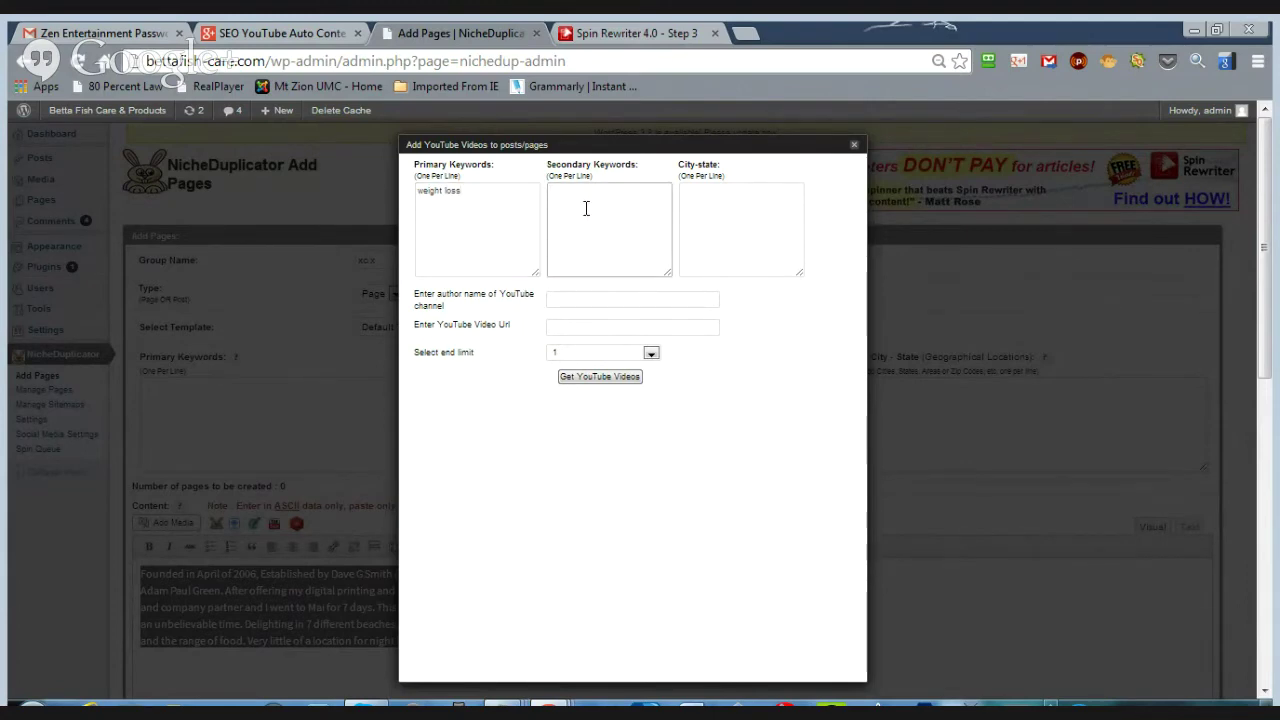
{"action": "type", "text": "drops"}
{"action": "left_click", "coordinate": [737, 225]}
{"action": "type", "text": "at"}
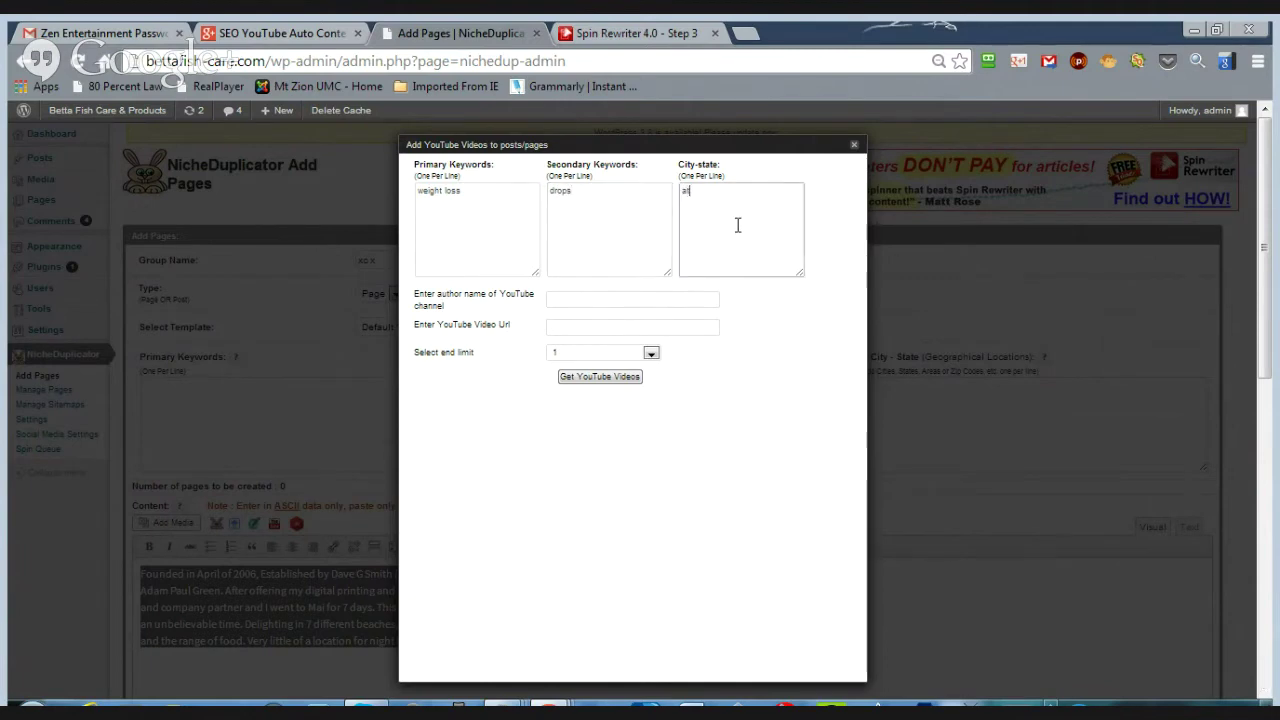
{"action": "type", "text": "lanta"}
{"action": "left_click", "coordinate": [647, 356]}
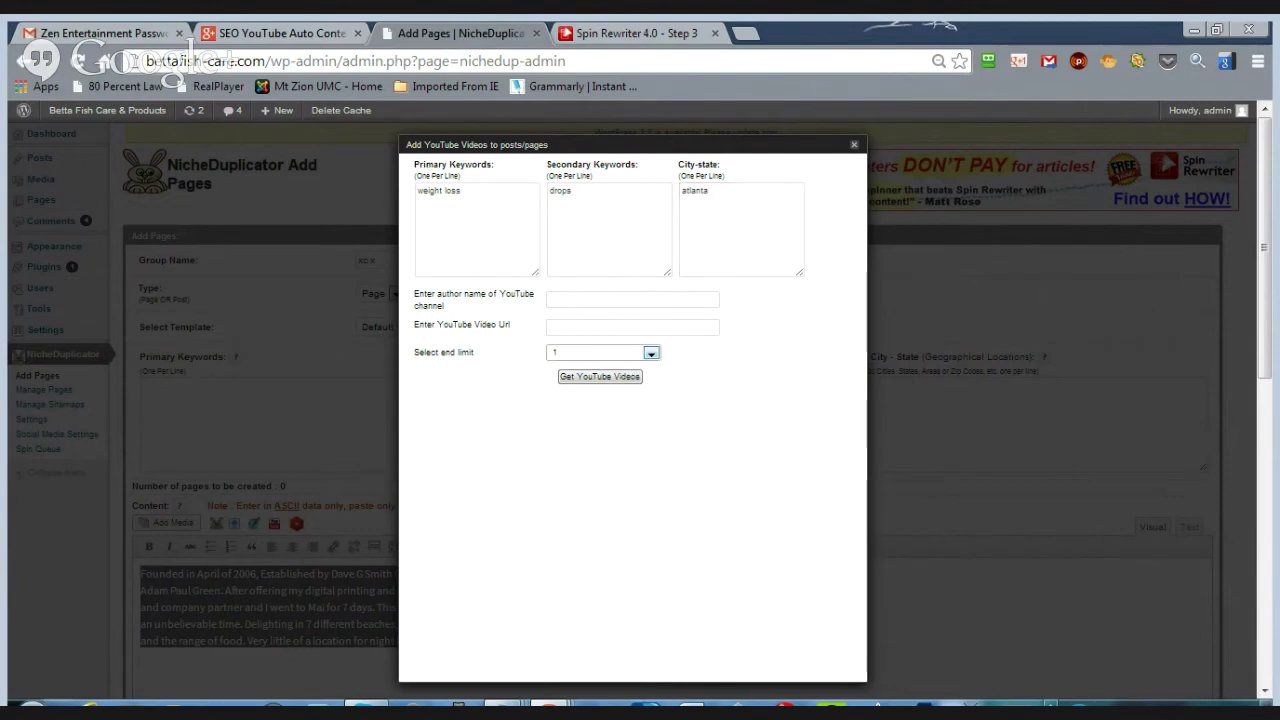
{"action": "left_click", "coordinate": [623, 400]}
- Fetch the matching videos, select all five, and generate their descriptions
{"action": "left_click", "coordinate": [589, 380]}
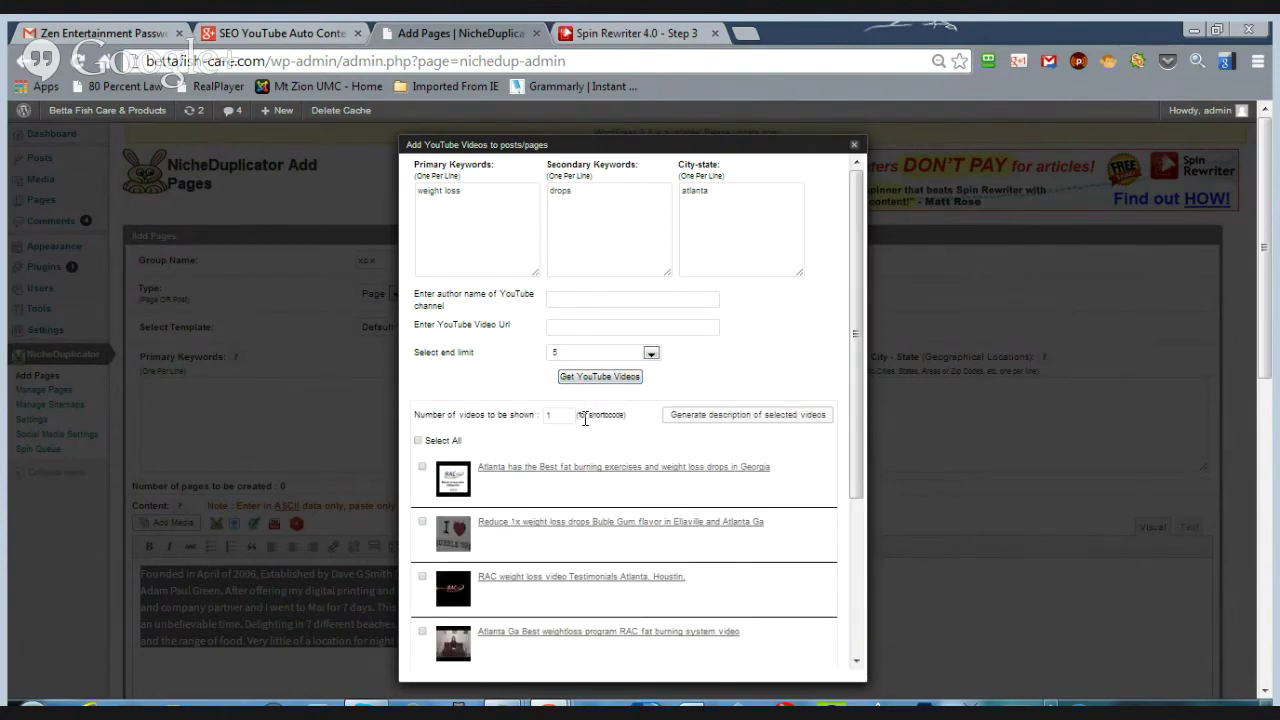
{"action": "scroll", "coordinate": [585, 420], "scroll_direction": "down", "scroll_amount": 1}
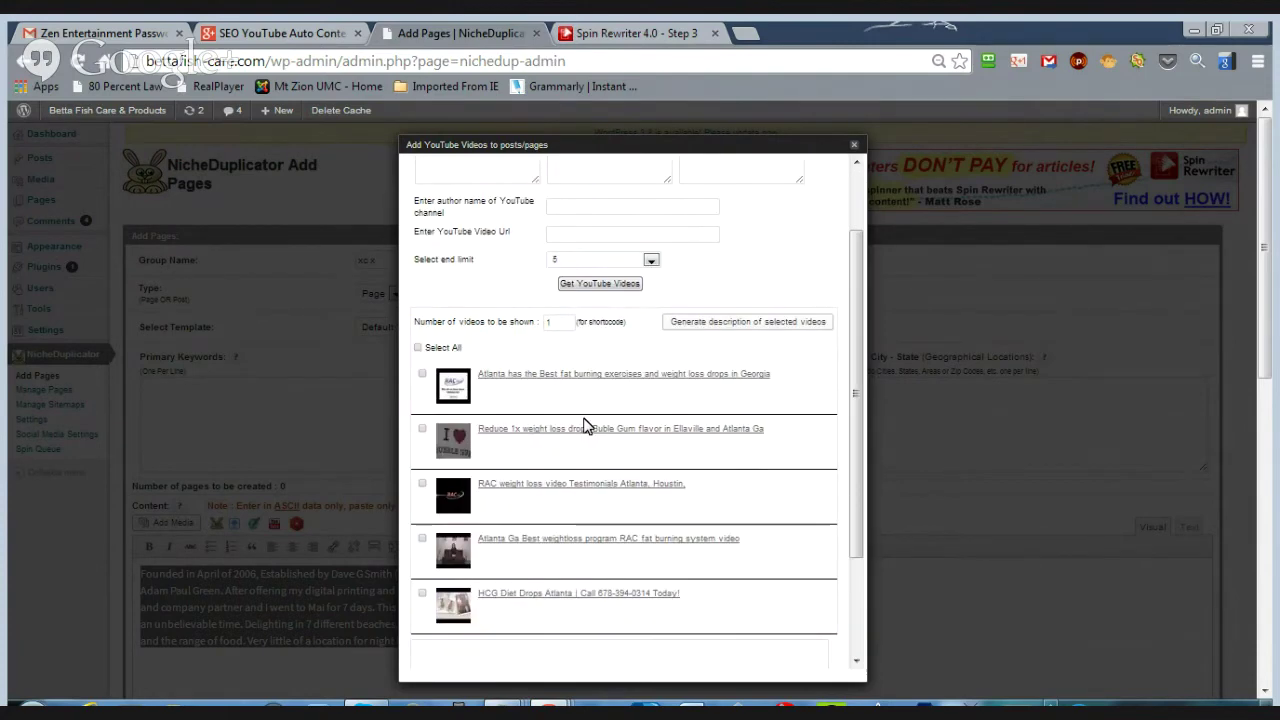
{"action": "left_click", "coordinate": [418, 348]}
{"action": "left_click", "coordinate": [758, 328]}
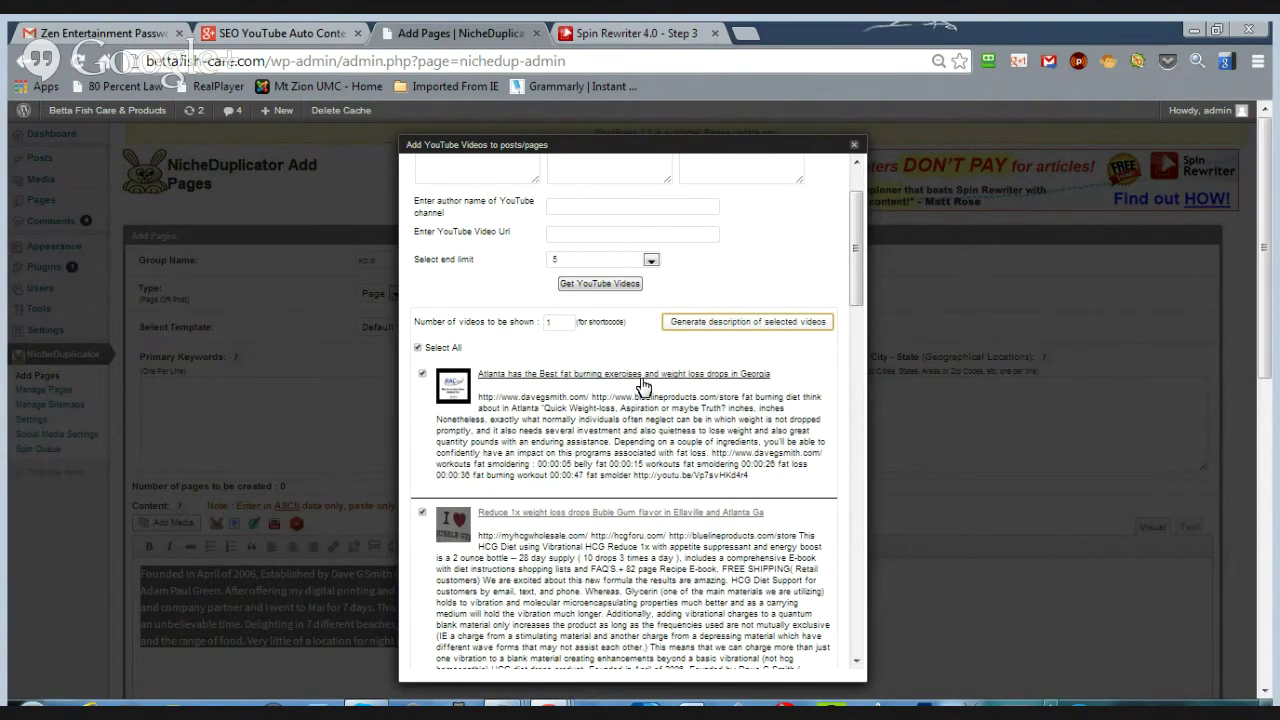
- Generate the schema markup for the videos and select all of it
{"action": "scroll", "coordinate": [643, 386], "scroll_direction": "down", "scroll_amount": 15}
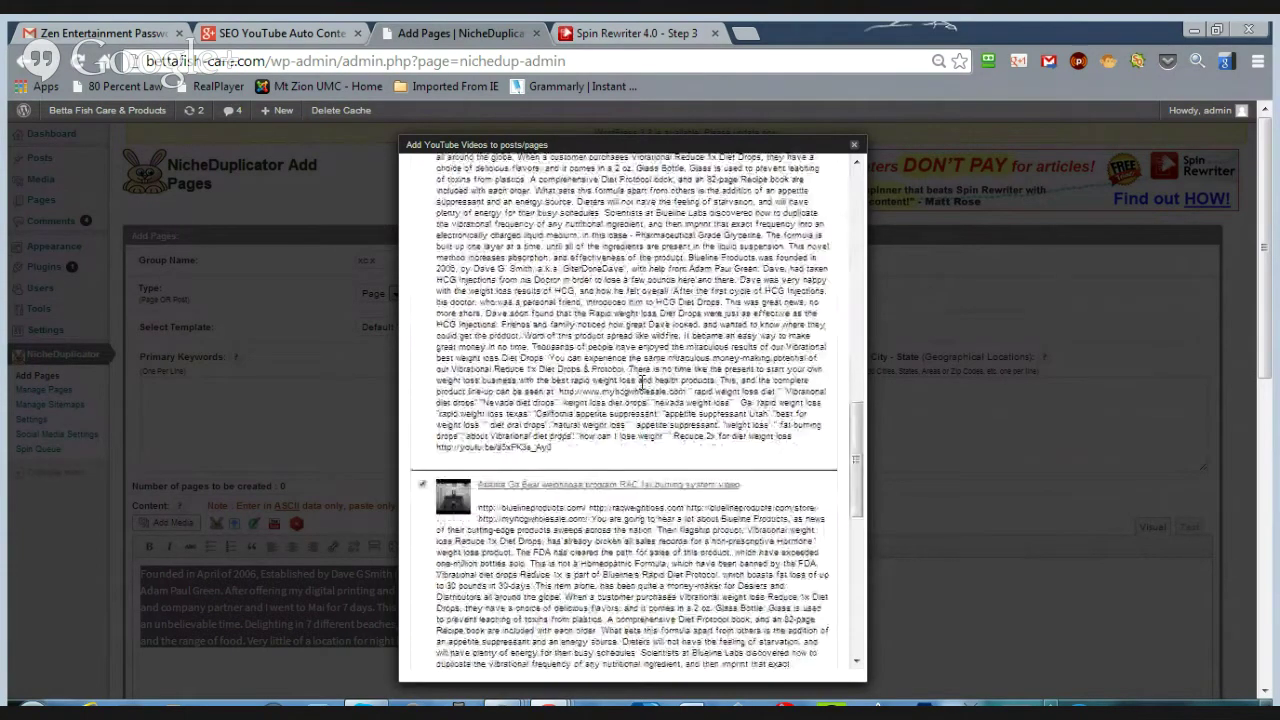
{"action": "scroll", "coordinate": [639, 380], "scroll_direction": "down", "scroll_amount": 3}
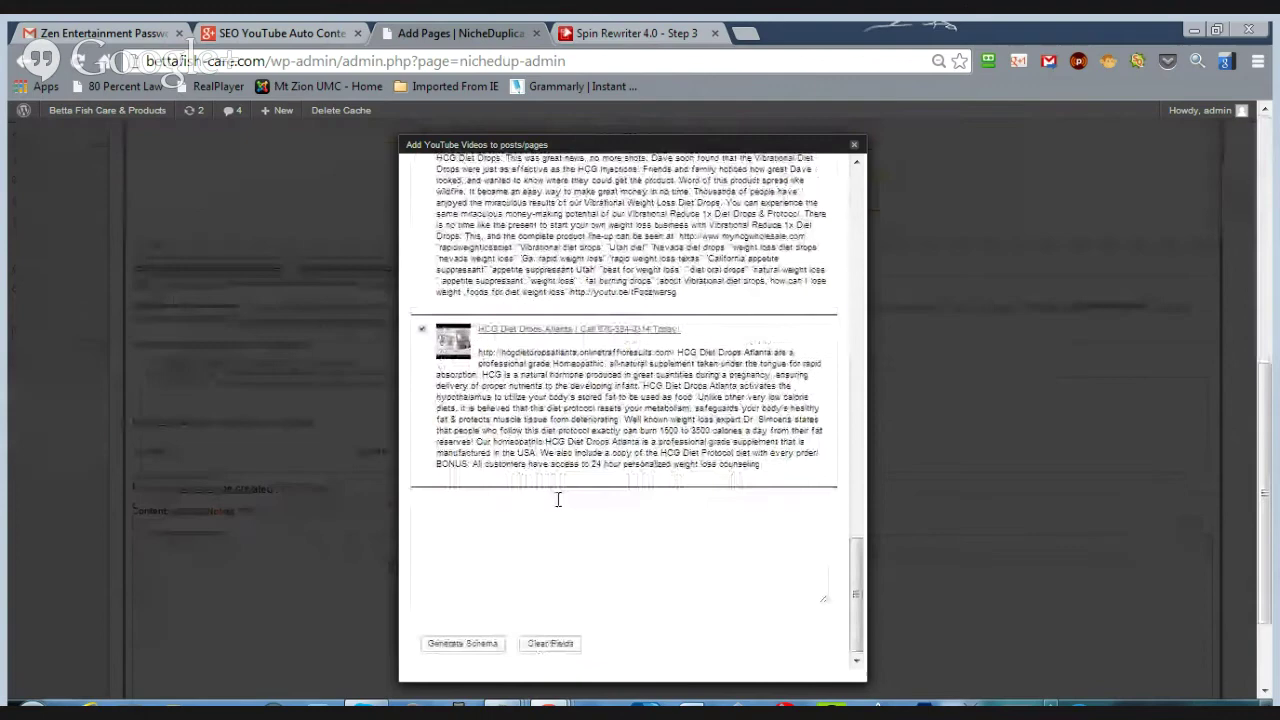
{"action": "left_click", "coordinate": [460, 644]}
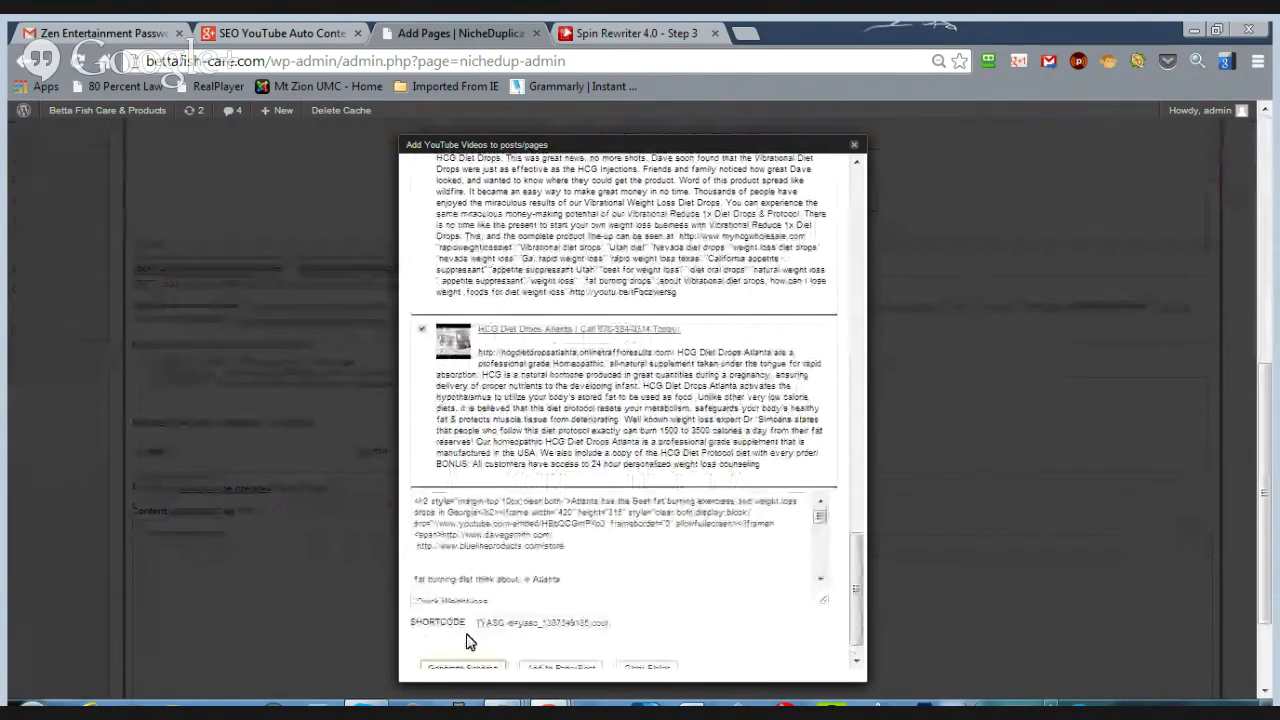
{"action": "left_click", "coordinate": [617, 552]}
{"action": "key", "text": "ctrl+a"}
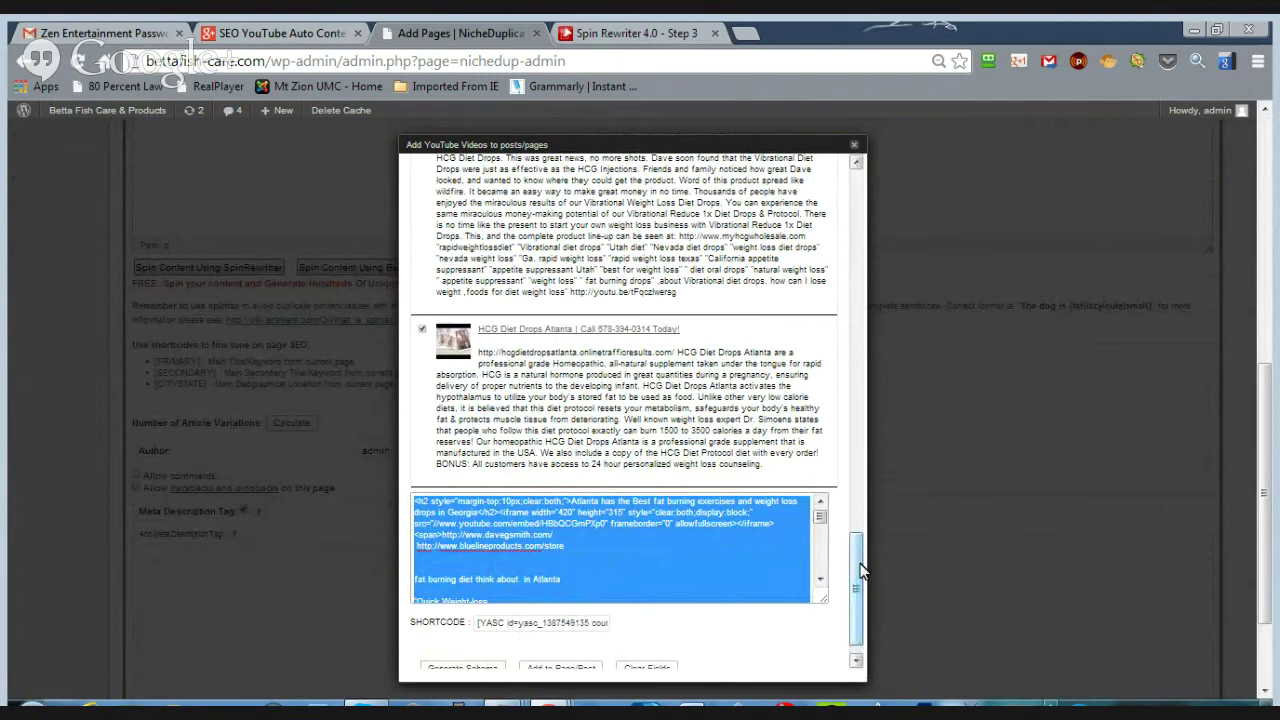
{"action": "left_click_drag", "start_coordinate": [862, 570], "coordinate": [862, 577]}
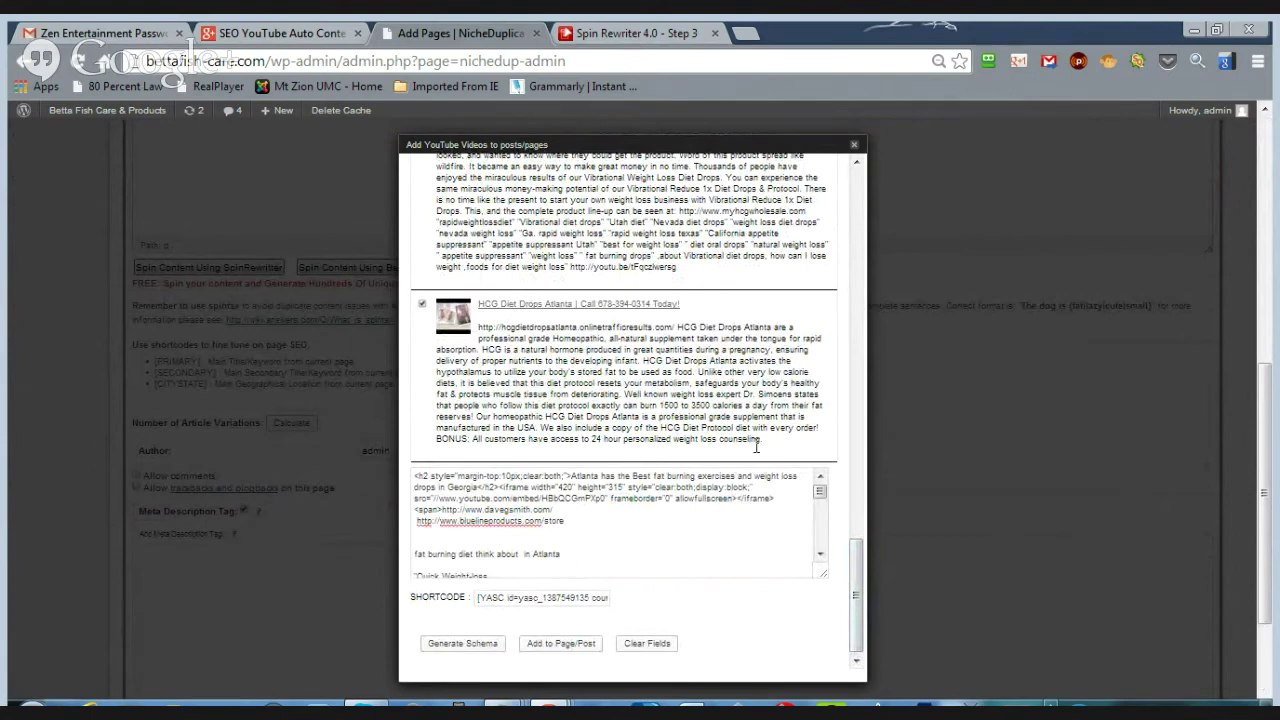
{"action": "left_click", "coordinate": [318, 577]}
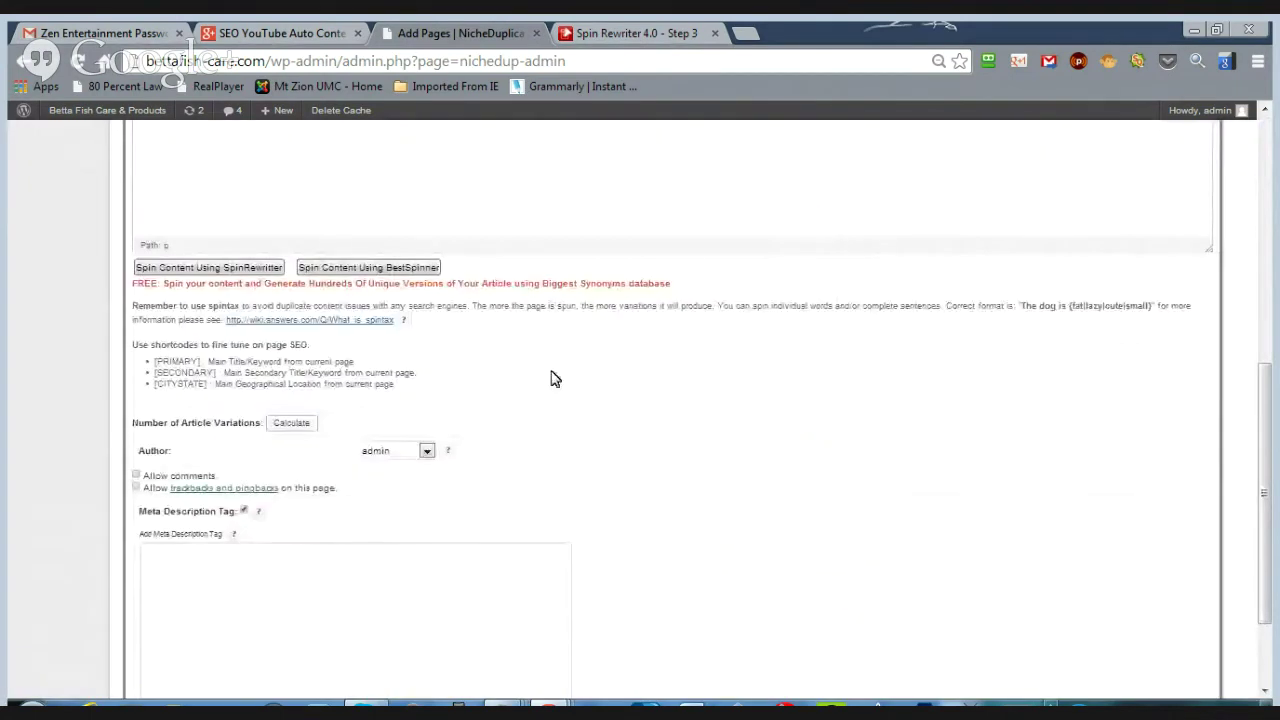
{"action": "scroll", "coordinate": [405, 544], "scroll_direction": "up", "scroll_amount": 4}
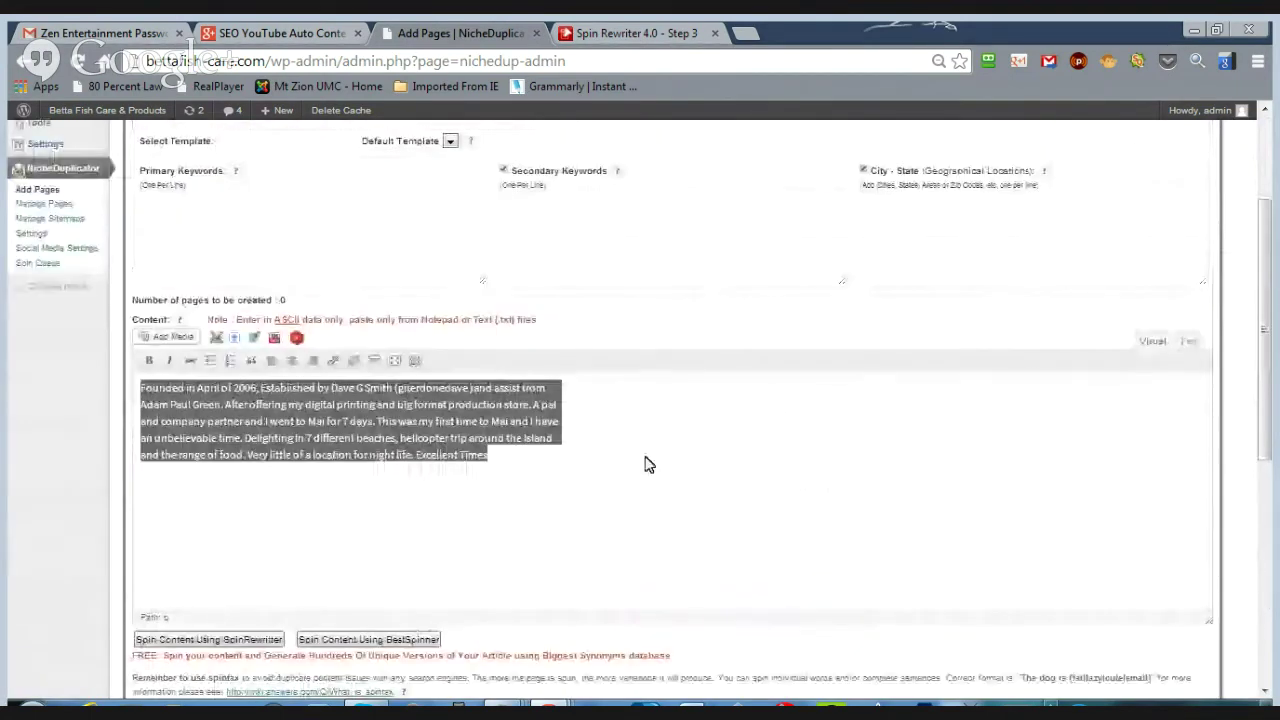
{"action": "left_click", "coordinate": [1190, 342]}
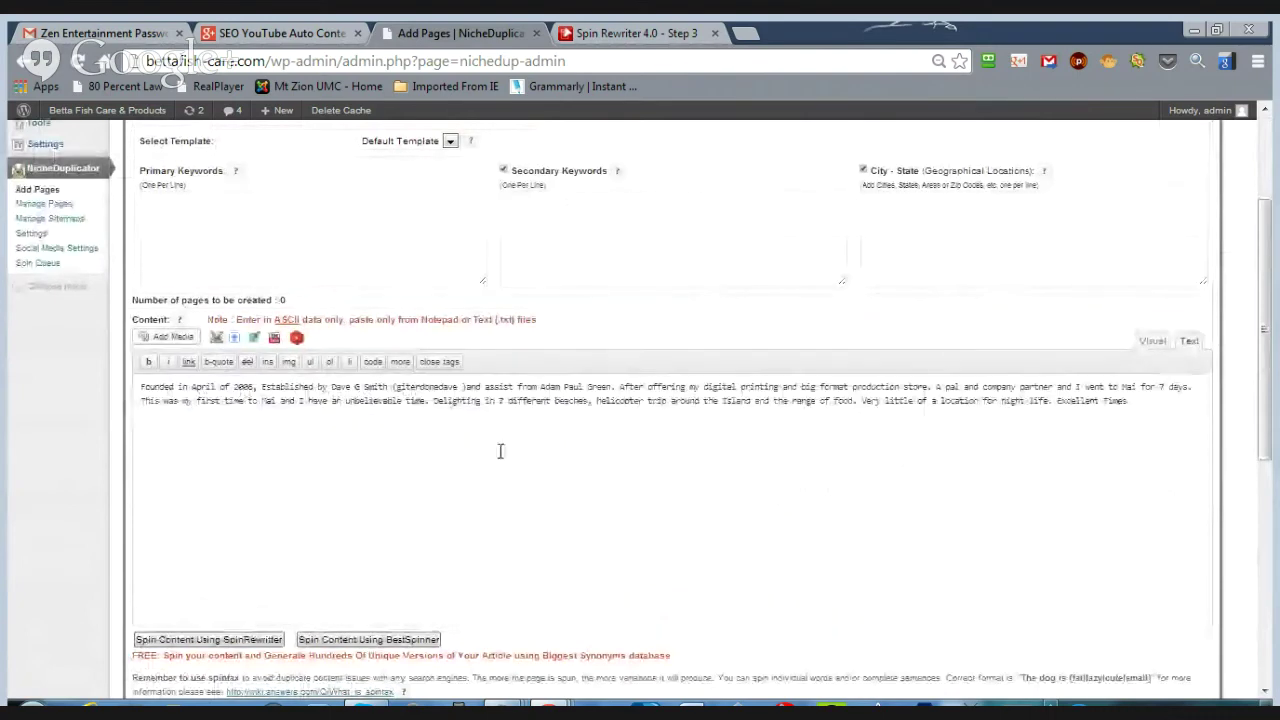
{"action": "left_click_drag", "start_coordinate": [1184, 418], "coordinate": [100, 388]}
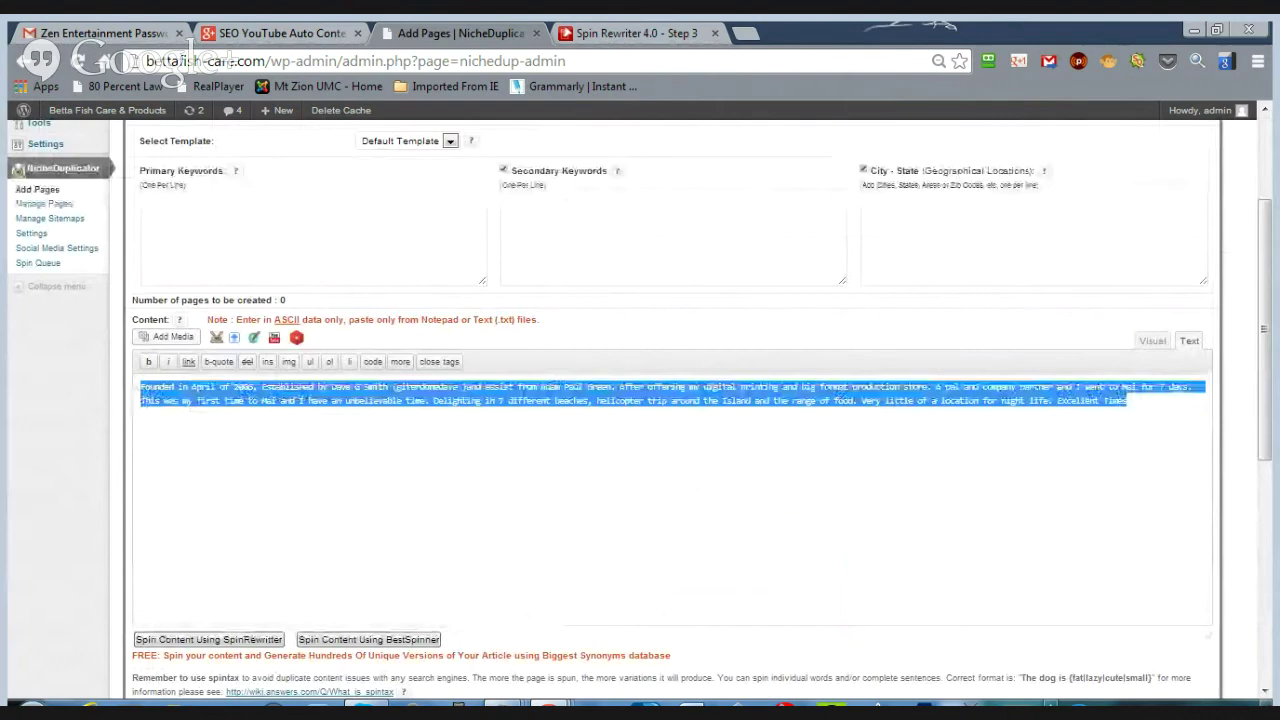
{"action": "key", "text": "ctrl+v"}
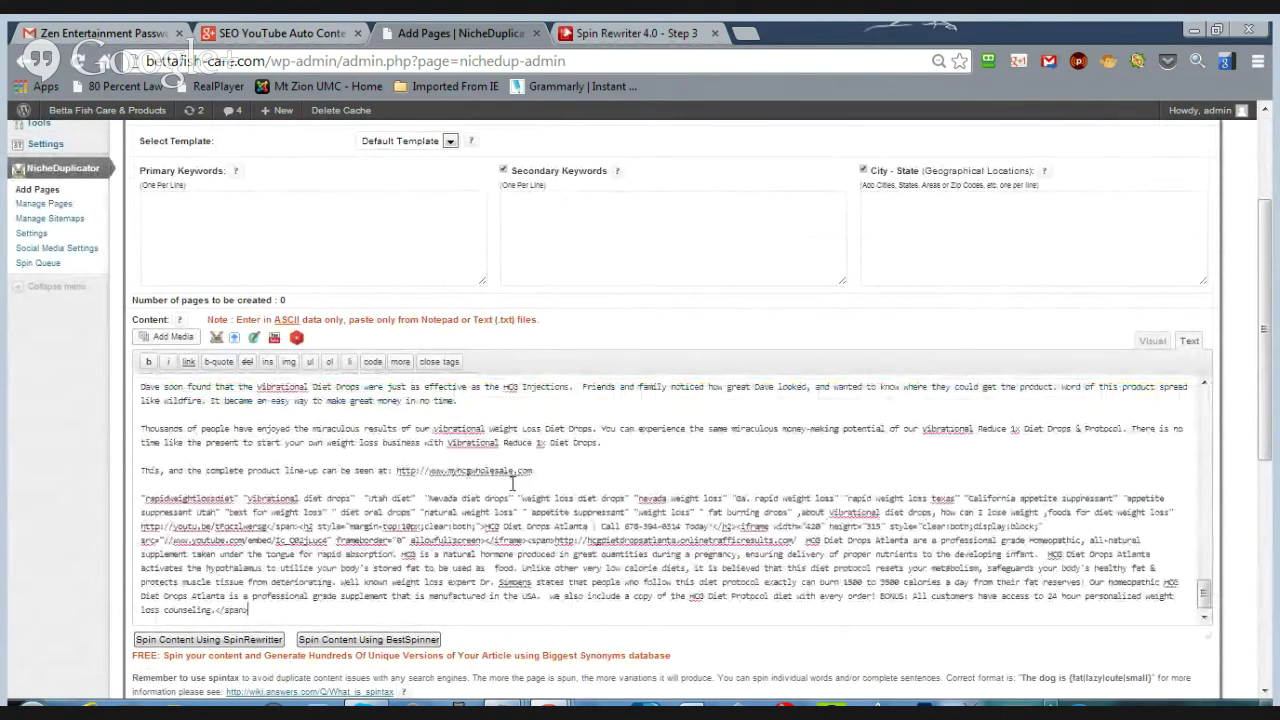
{"action": "left_click", "coordinate": [1152, 342]}
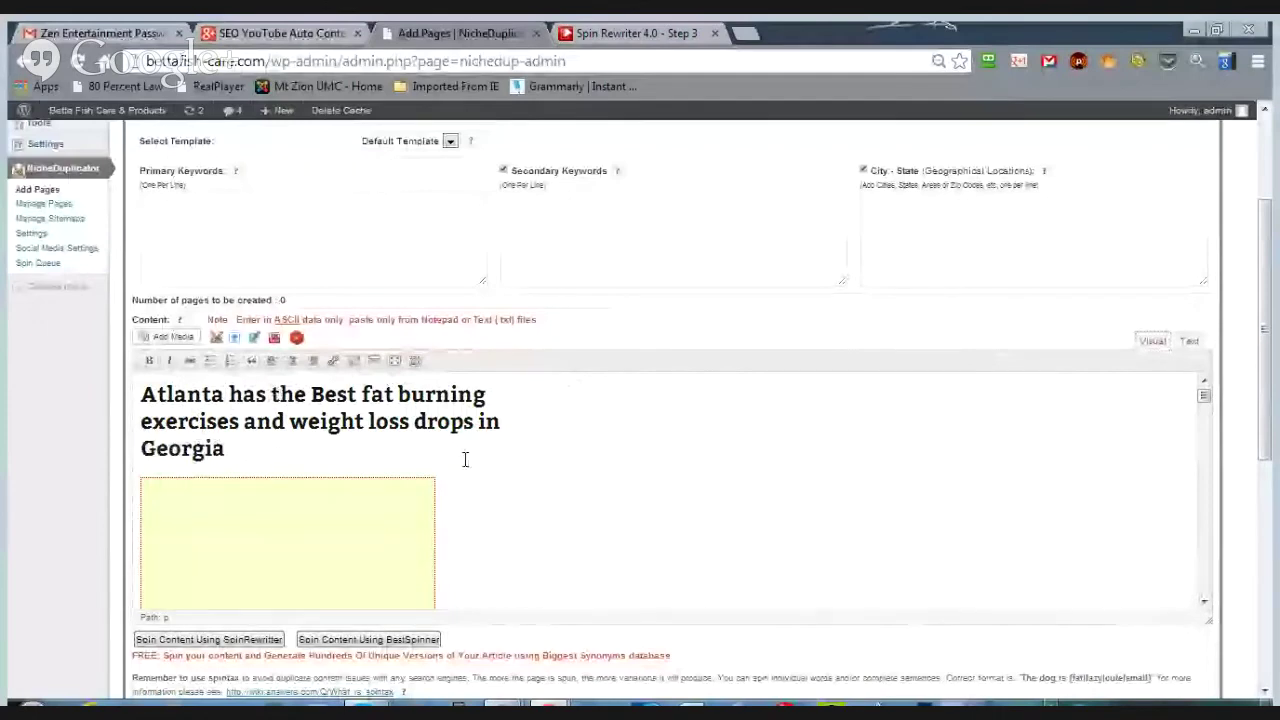
{"action": "scroll", "coordinate": [466, 463], "scroll_direction": "down", "scroll_amount": 2}
{"action": "scroll", "coordinate": [470, 463], "scroll_direction": "down", "scroll_amount": 2}
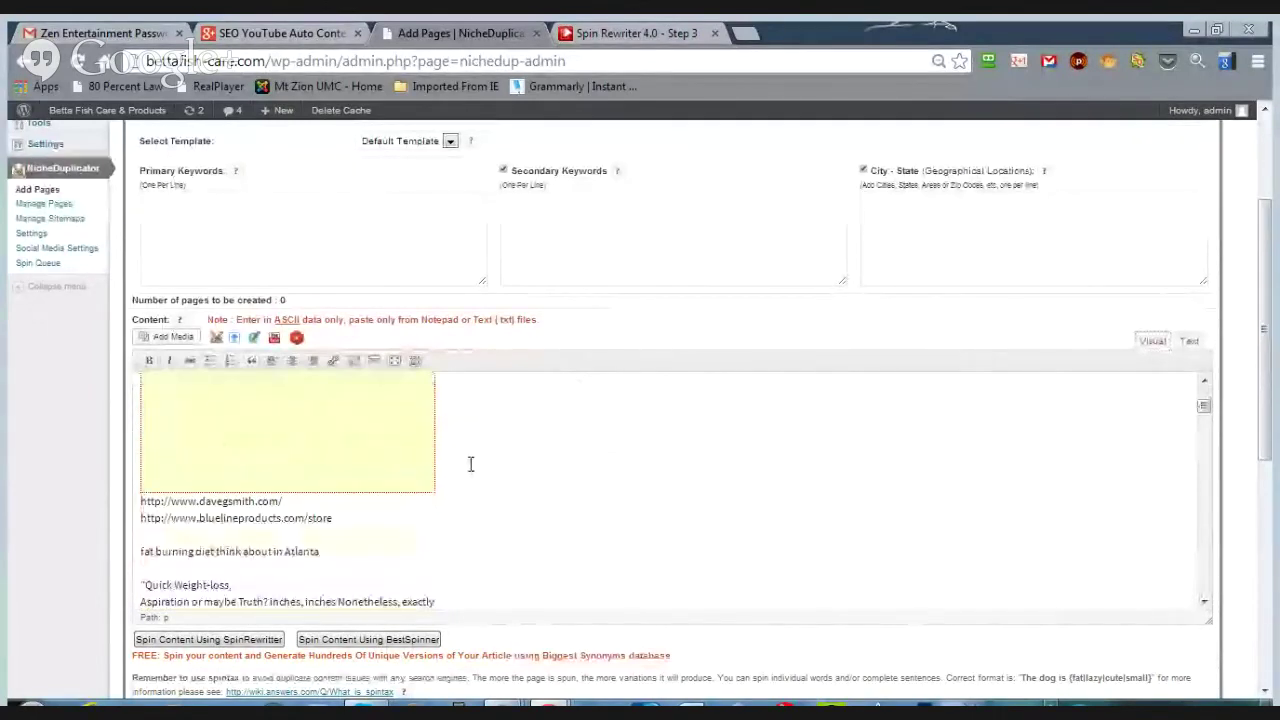
{"action": "scroll", "coordinate": [436, 517], "scroll_direction": "down", "scroll_amount": 3}
{"action": "scroll", "coordinate": [436, 517], "scroll_direction": "down", "scroll_amount": 3}
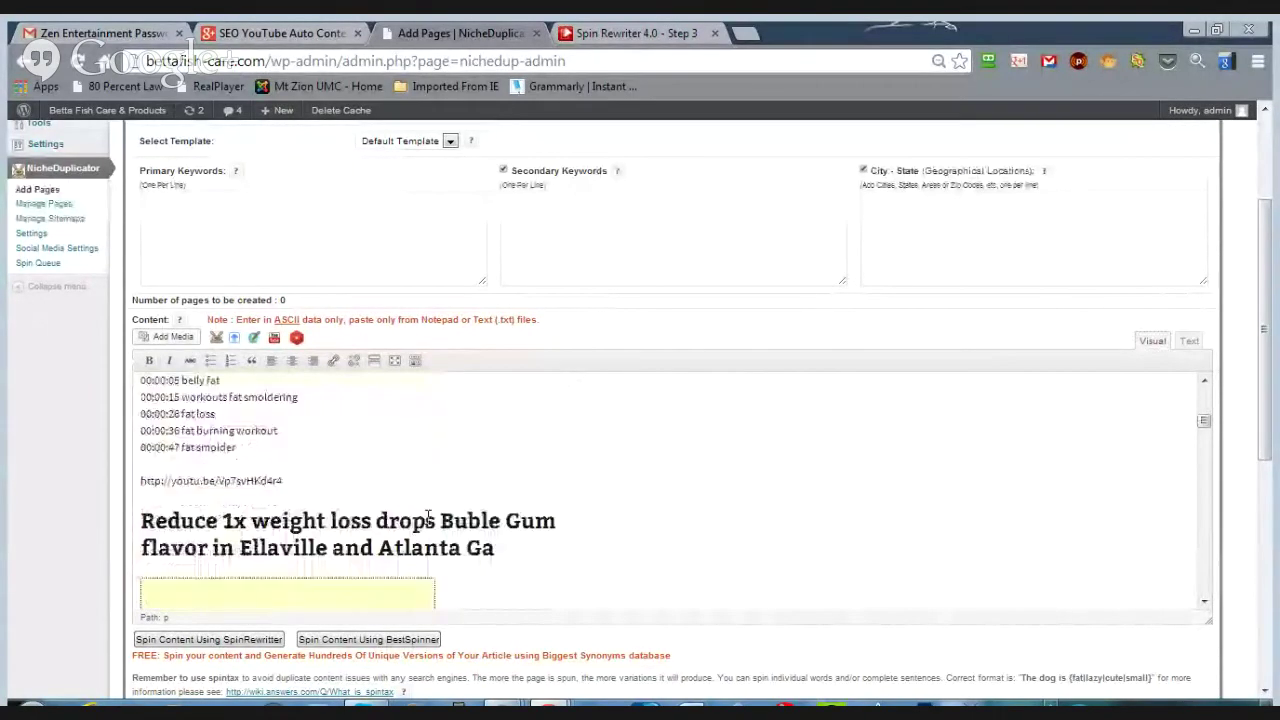
{"action": "left_click_drag", "start_coordinate": [215, 403], "coordinate": [117, 252]}
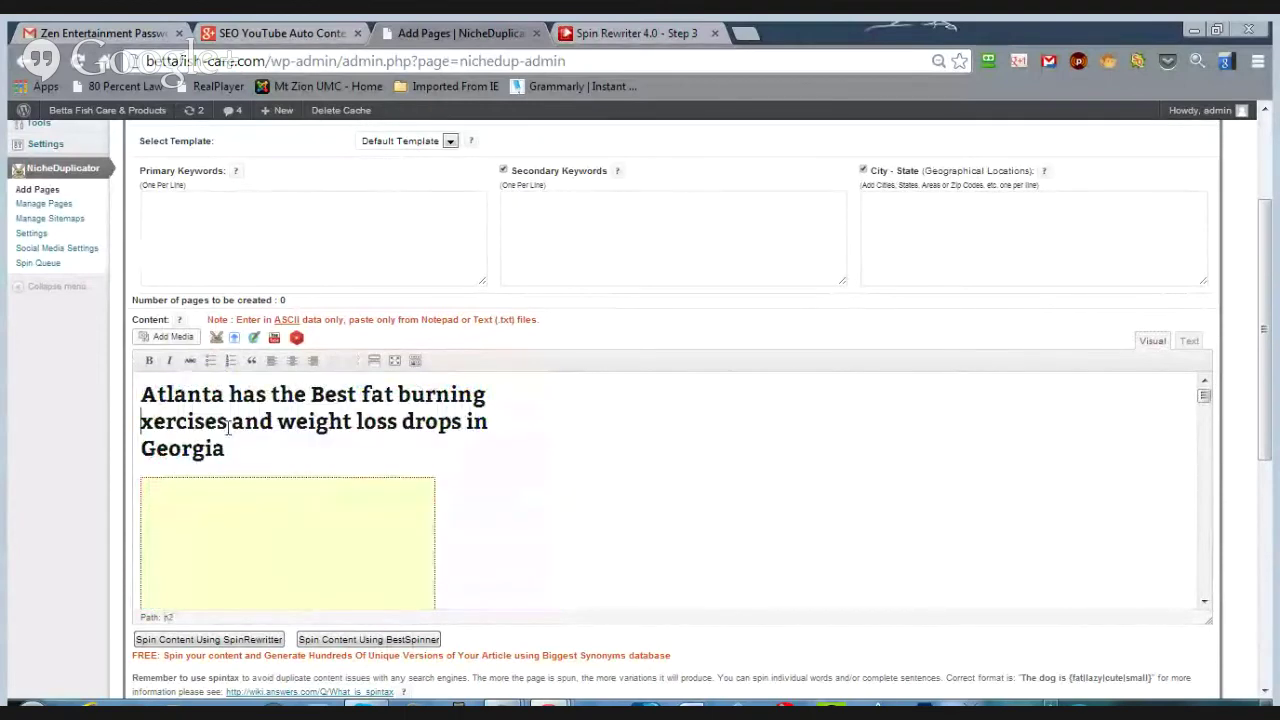
- Select the 'Quick Weight-loss' phrase and show the second formatting toolbar row
{"action": "scroll", "coordinate": [491, 497], "scroll_direction": "down", "scroll_amount": 3}
{"action": "left_click_drag", "start_coordinate": [198, 505], "coordinate": [292, 560]}
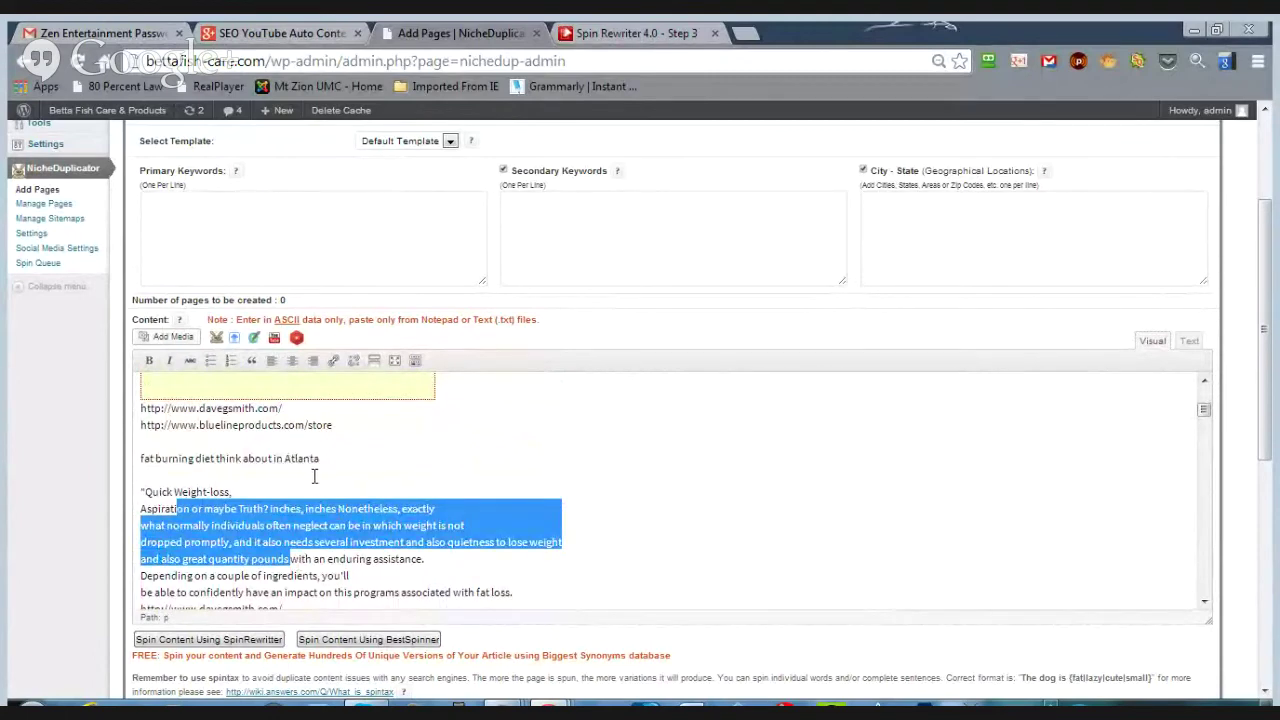
{"action": "left_click_drag", "start_coordinate": [246, 493], "coordinate": [166, 498]}
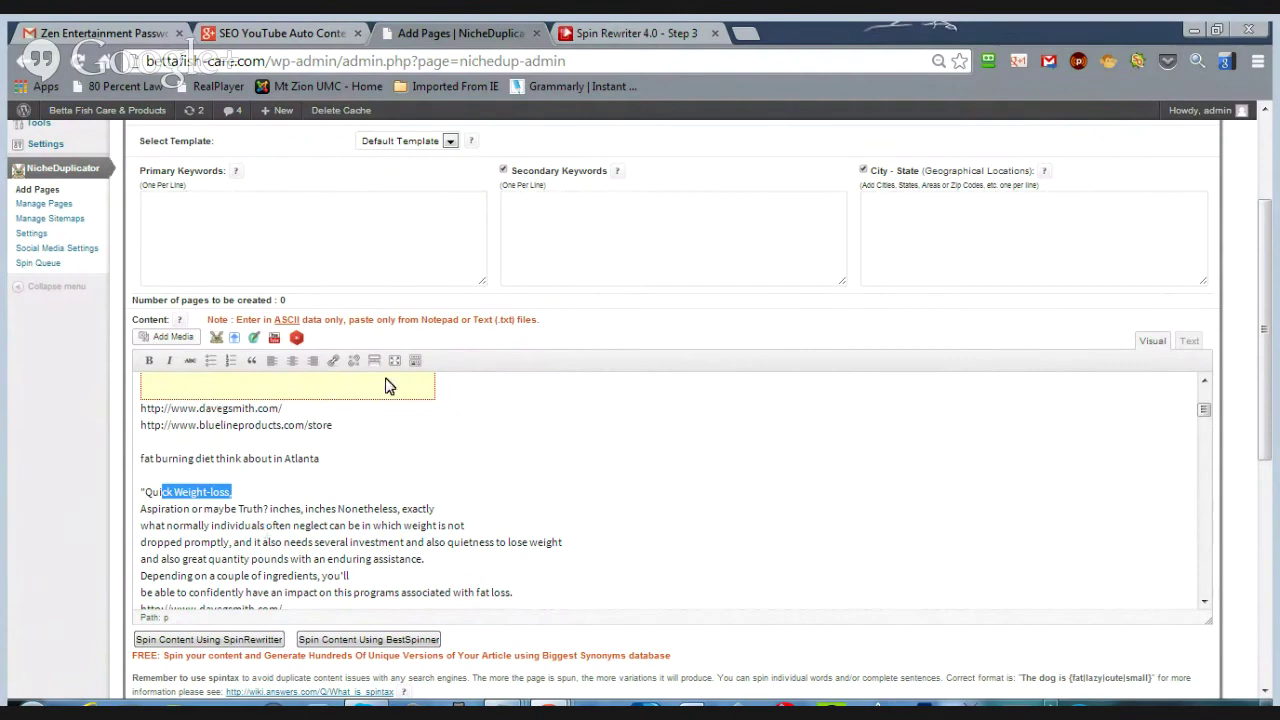
{"action": "left_click", "coordinate": [416, 362]}
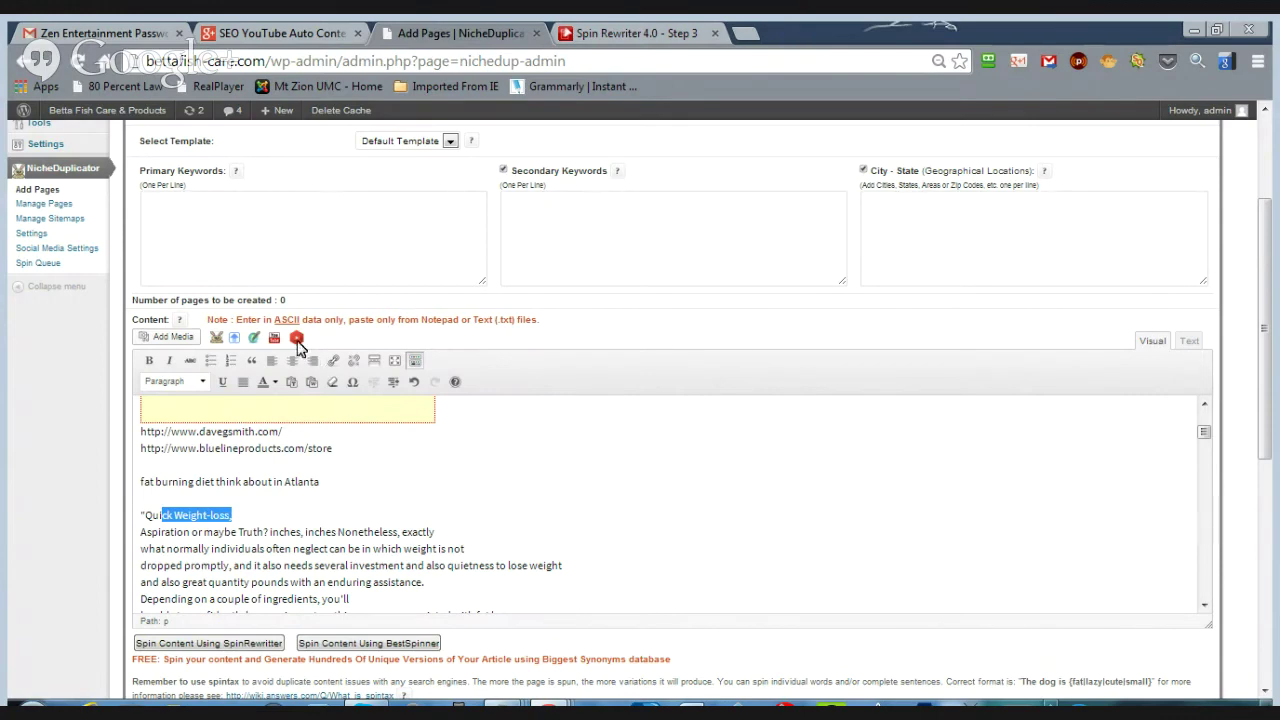
- Fetch up to 5 YouTube videos for the keywords weight loss and dr oz
{"action": "left_click", "coordinate": [296, 337]}
{"action": "left_click", "coordinate": [505, 203]}
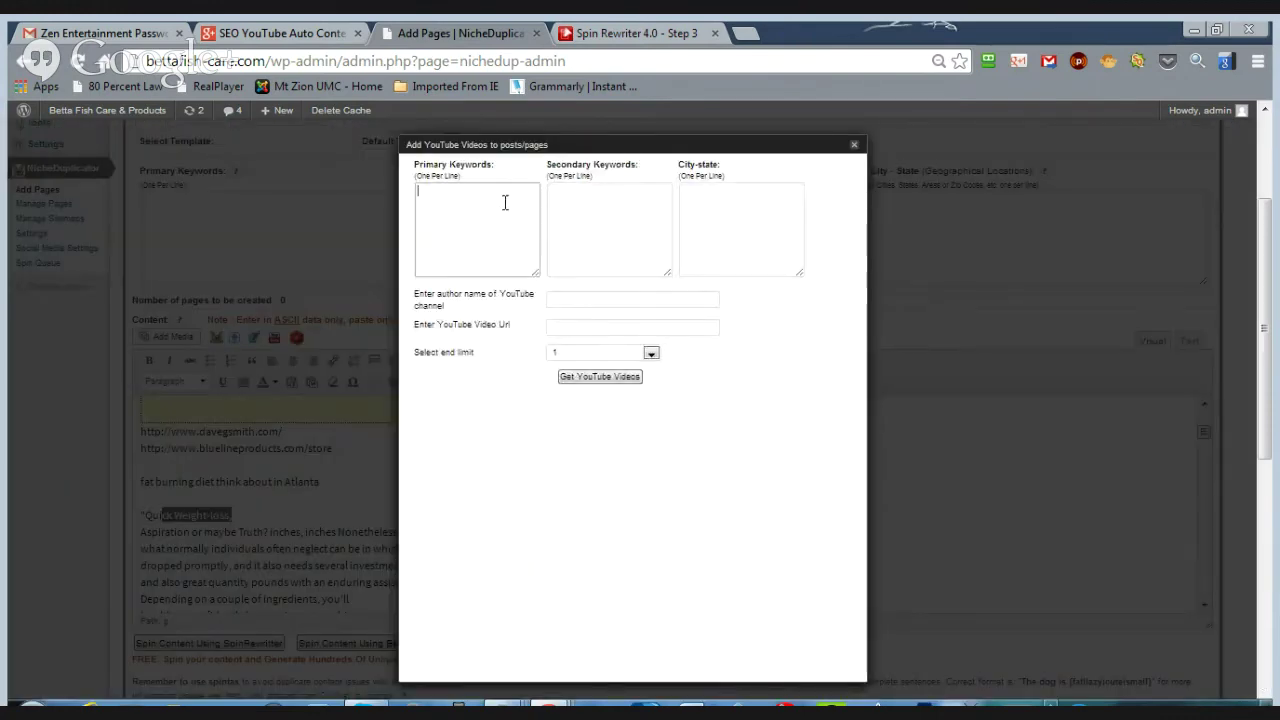
{"action": "type", "text": "weight loss"}
{"action": "left_click", "coordinate": [579, 207]}
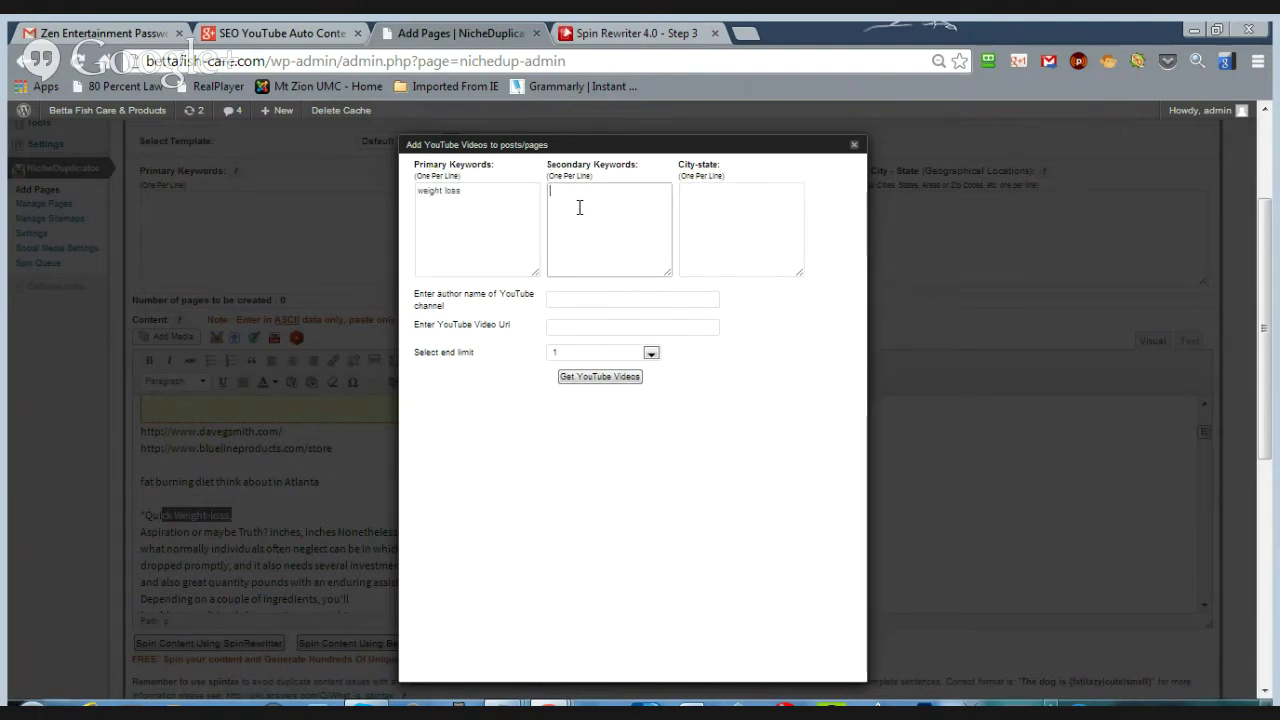
{"action": "type", "text": "gr co"}
{"action": "type", "text": "z"}
{"action": "left_click", "coordinate": [651, 353]}
{"action": "key", "text": "5"}
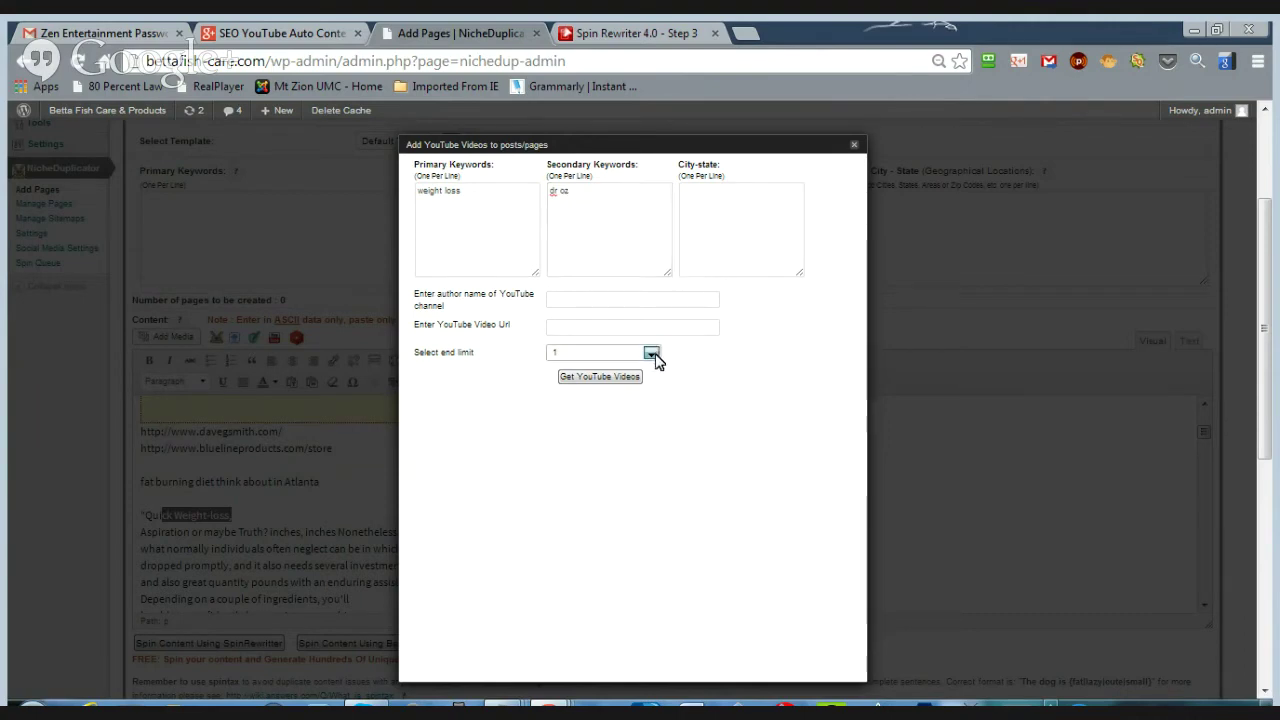
{"action": "left_click", "coordinate": [609, 376]}
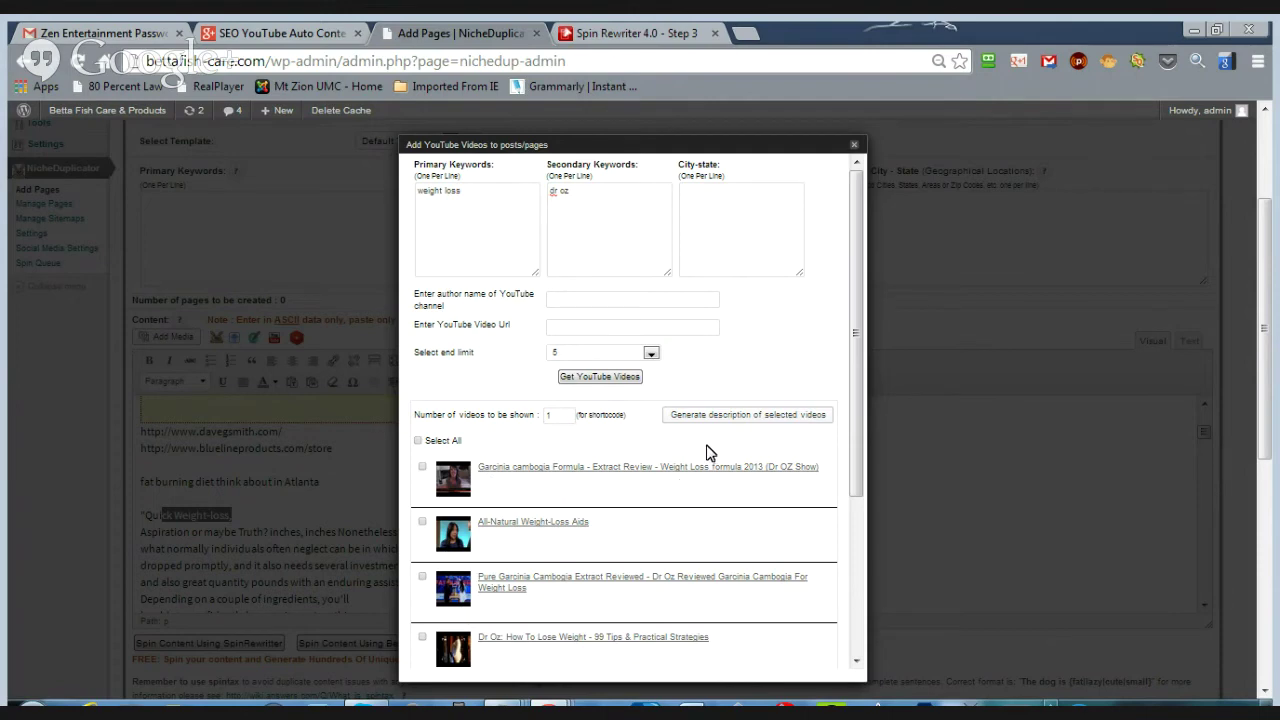
- Select all five fetched videos and generate their descriptions
{"action": "left_click", "coordinate": [418, 441]}
{"action": "left_click", "coordinate": [759, 420]}
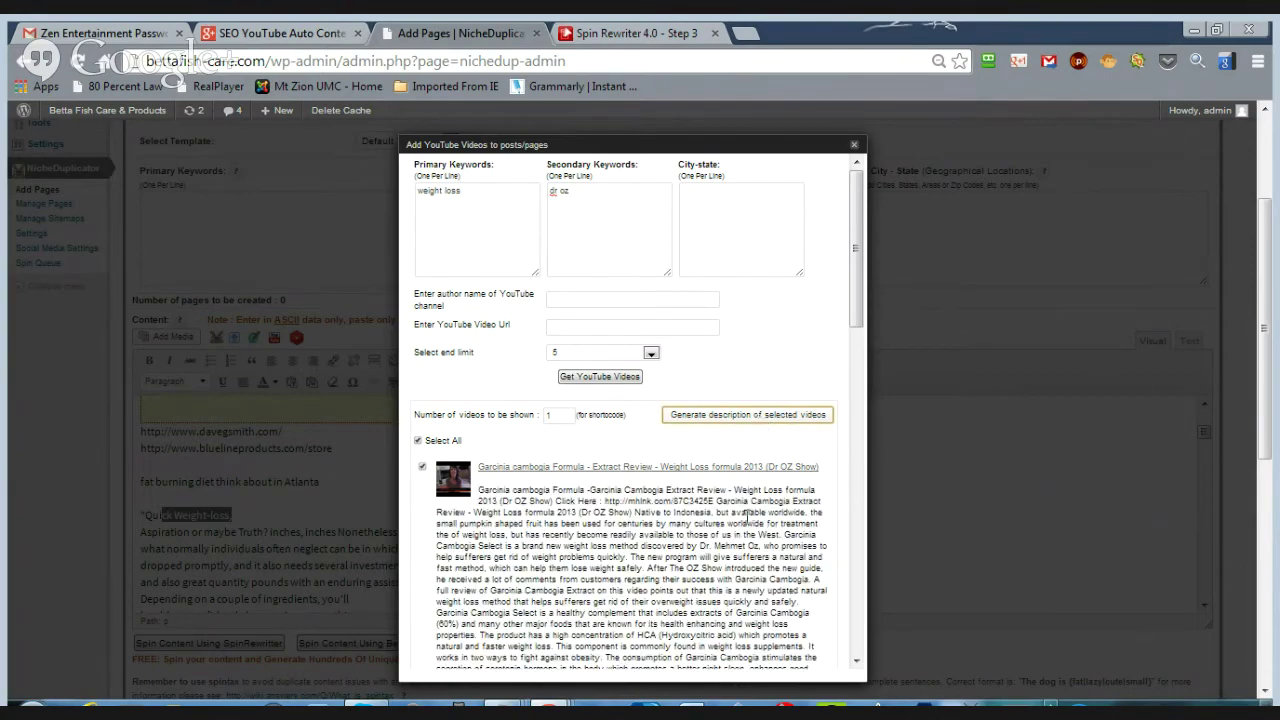
{"action": "left_click_drag", "start_coordinate": [848, 334], "coordinate": [865, 375]}
{"action": "scroll", "coordinate": [630, 465], "scroll_direction": "down", "scroll_amount": 4}
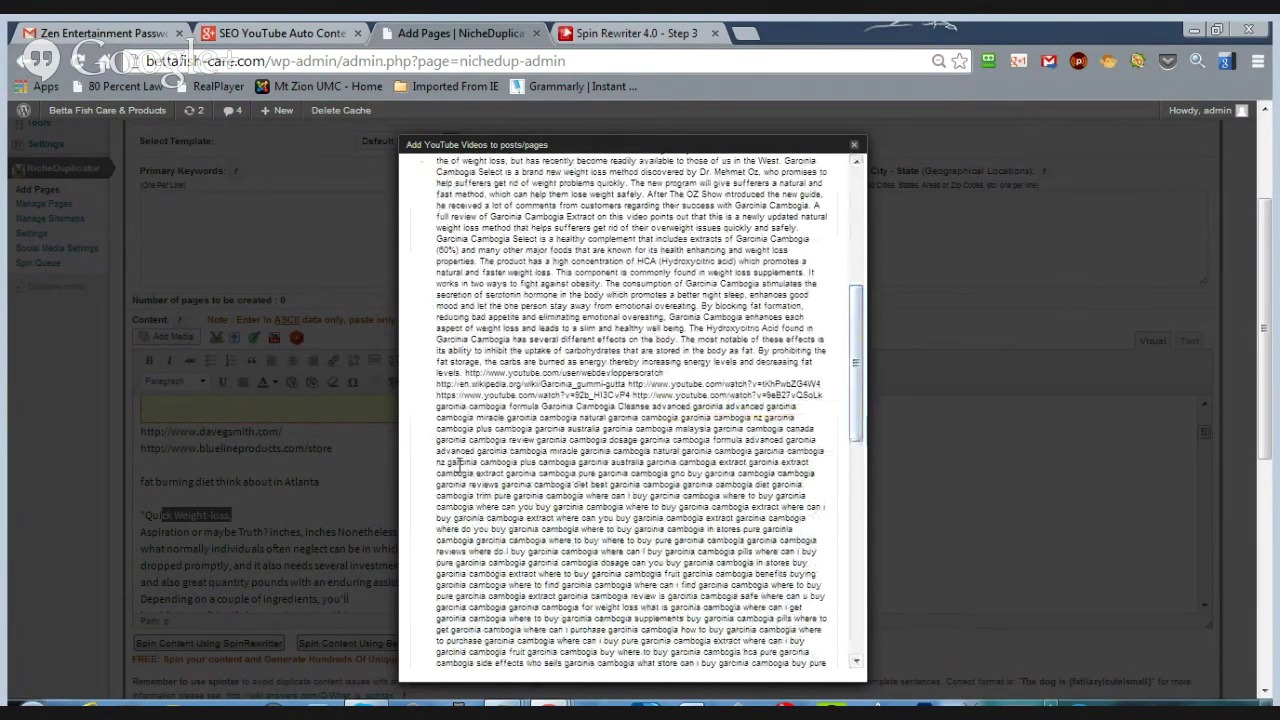
{"action": "left_click_drag", "start_coordinate": [856, 430], "coordinate": [855, 325]}
{"action": "left_click", "coordinate": [418, 442]}
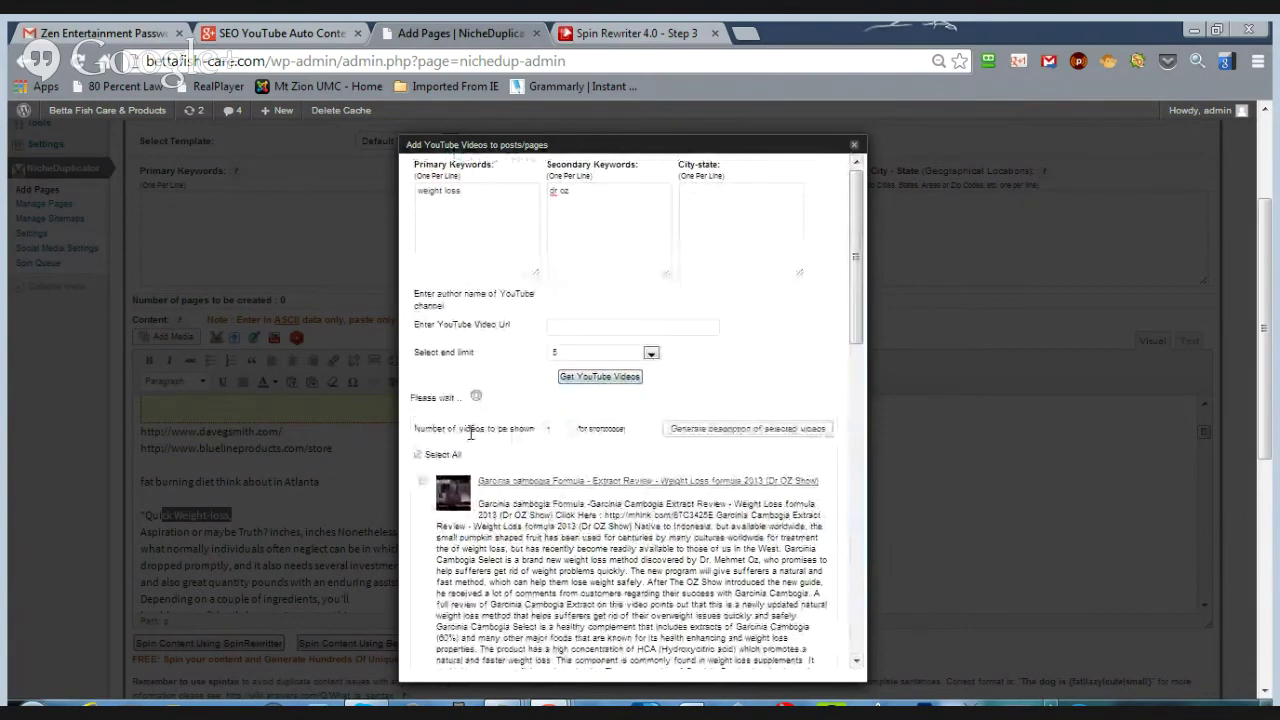
{"action": "left_click", "coordinate": [418, 442]}
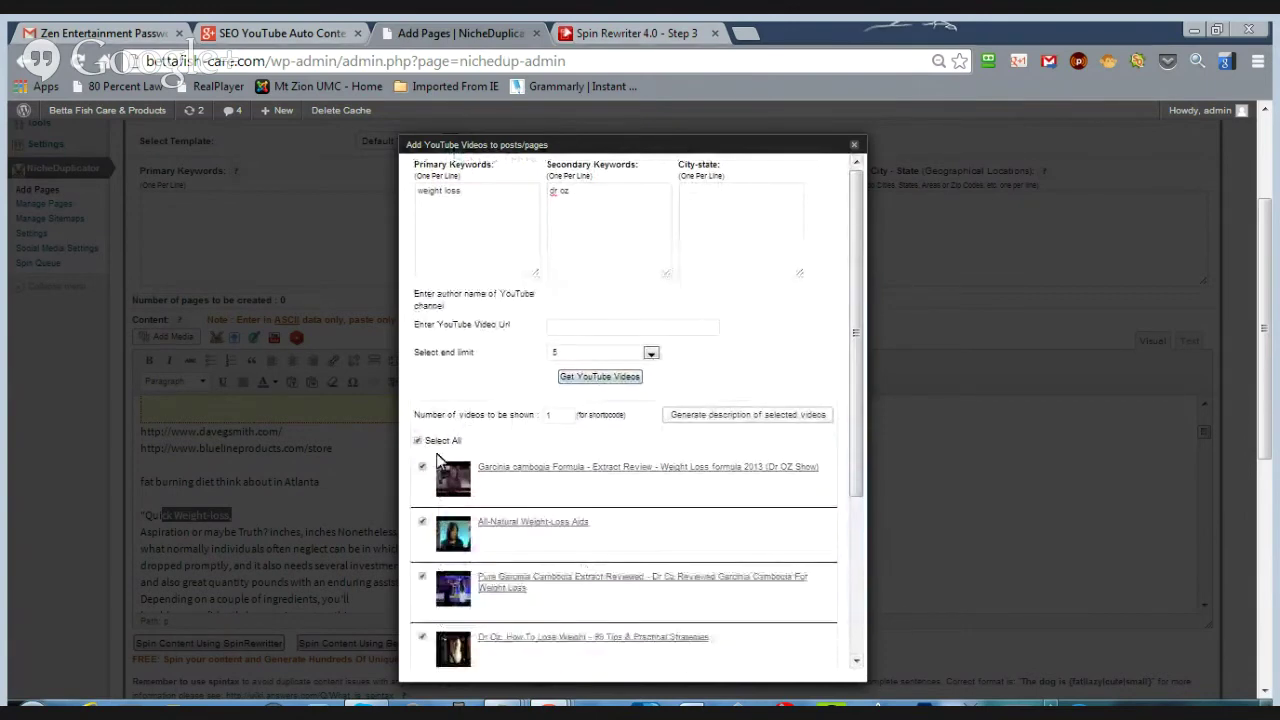
- Generate the embed code and YASC shortcode and add them to the page
{"action": "scroll", "coordinate": [860, 513], "scroll_direction": "down", "scroll_amount": 5}
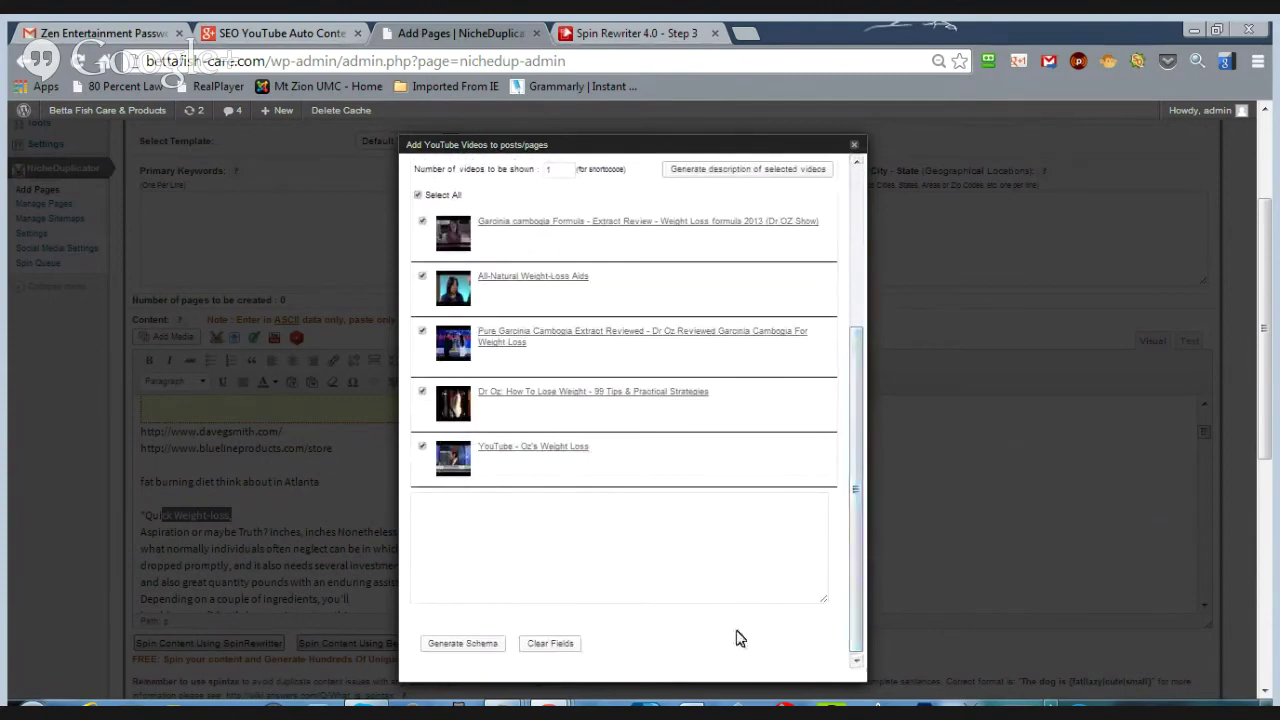
{"action": "left_click", "coordinate": [466, 648]}
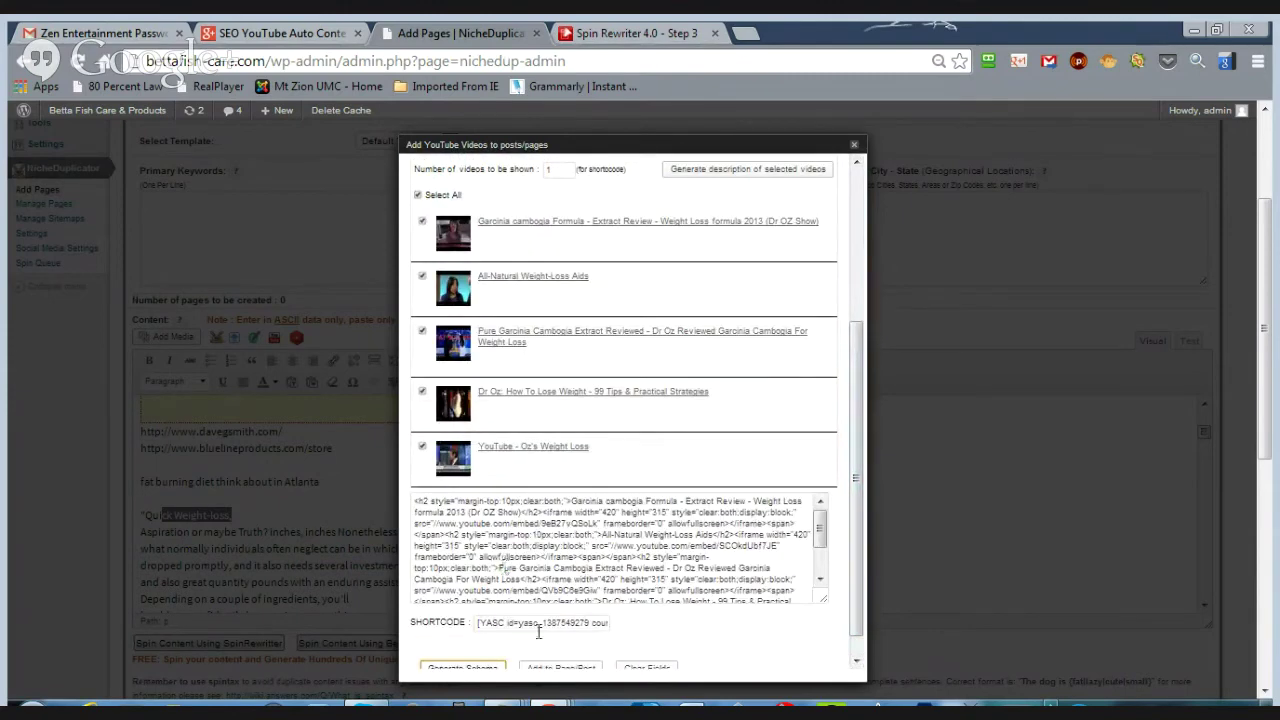
{"action": "scroll", "coordinate": [731, 580], "scroll_direction": "down", "scroll_amount": 3}
{"action": "left_click", "coordinate": [560, 645]}
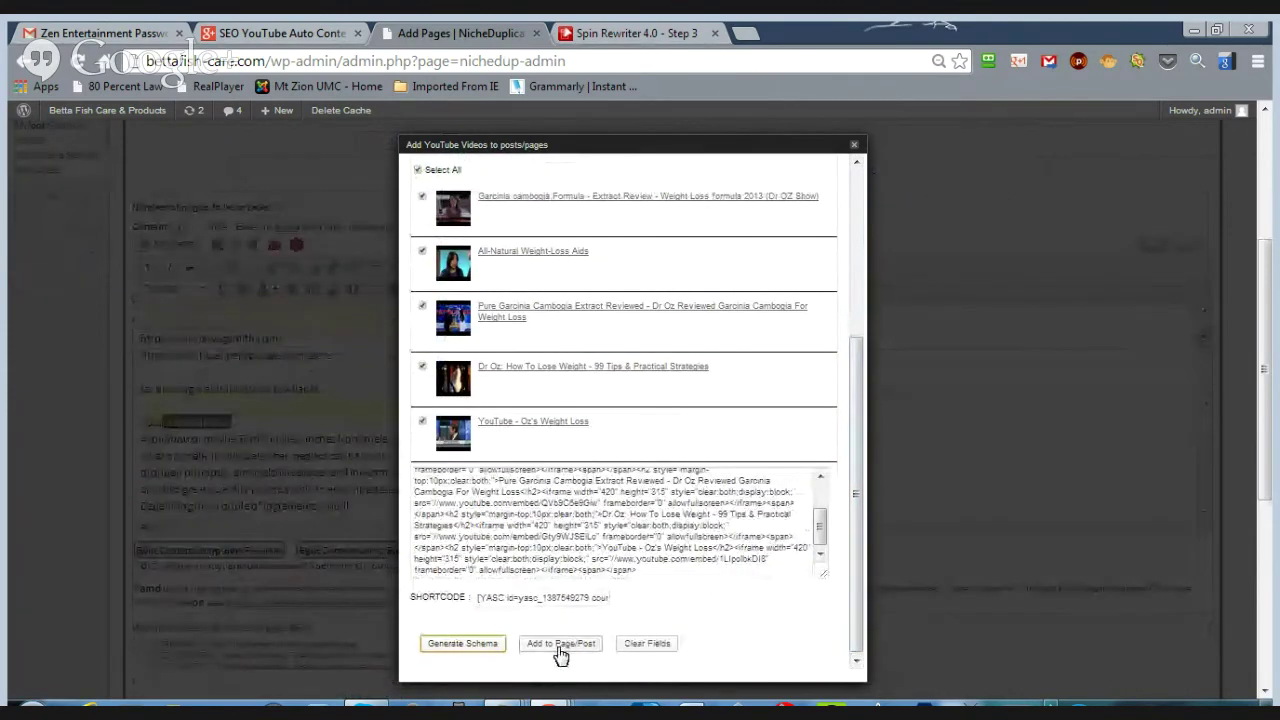
- Change the number of videos shown to 2 and add the shortcode to the page again
{"action": "left_click_drag", "start_coordinate": [860, 592], "coordinate": [871, 420]}
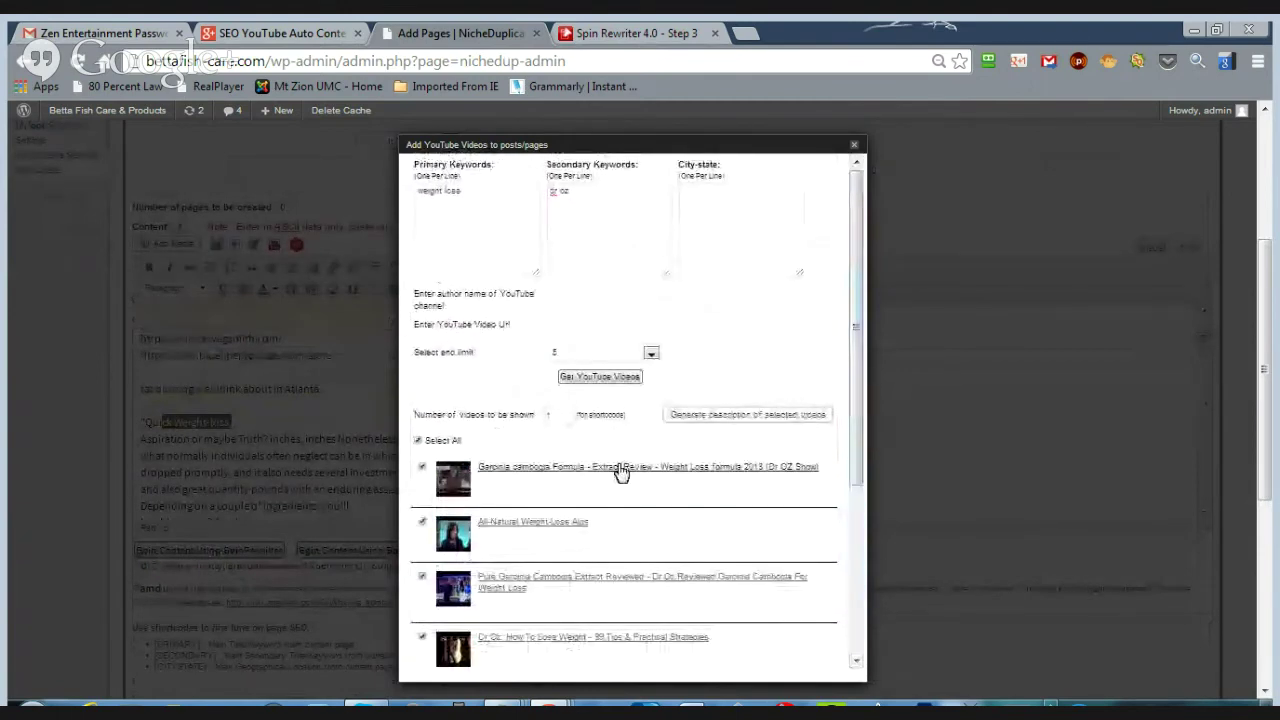
{"action": "double_click", "coordinate": [548, 415]}
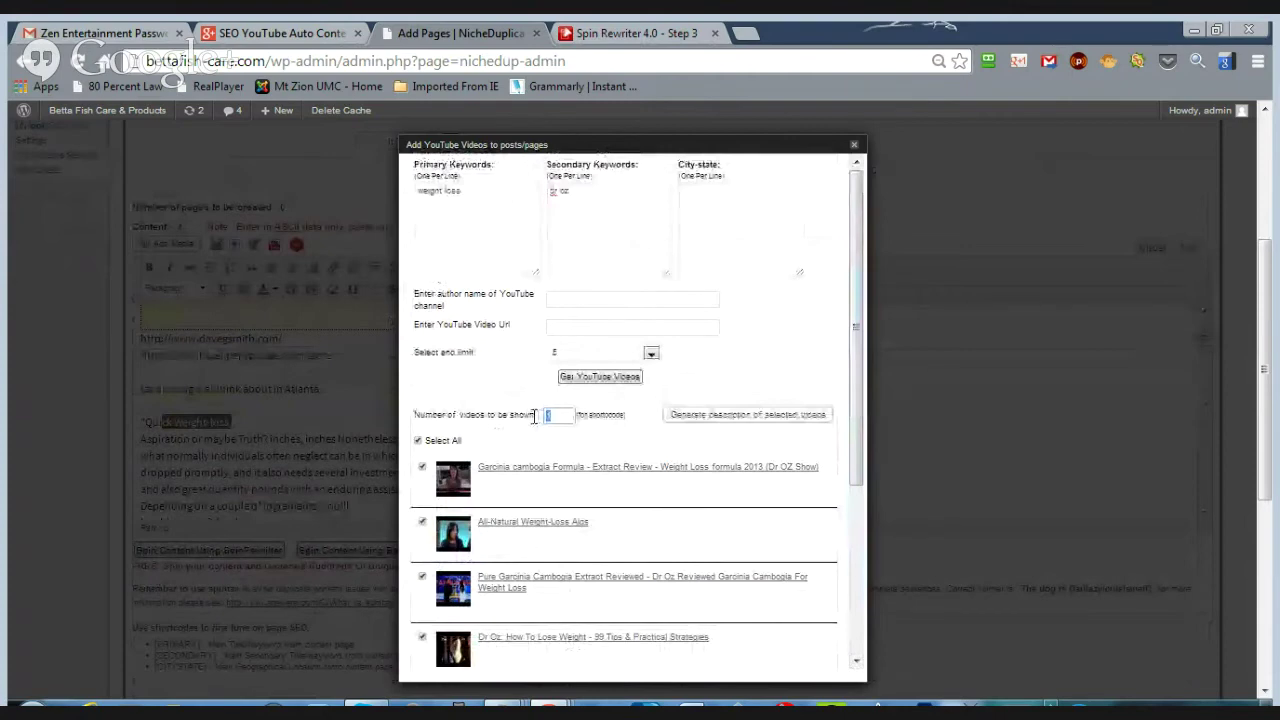
{"action": "type", "text": "2"}
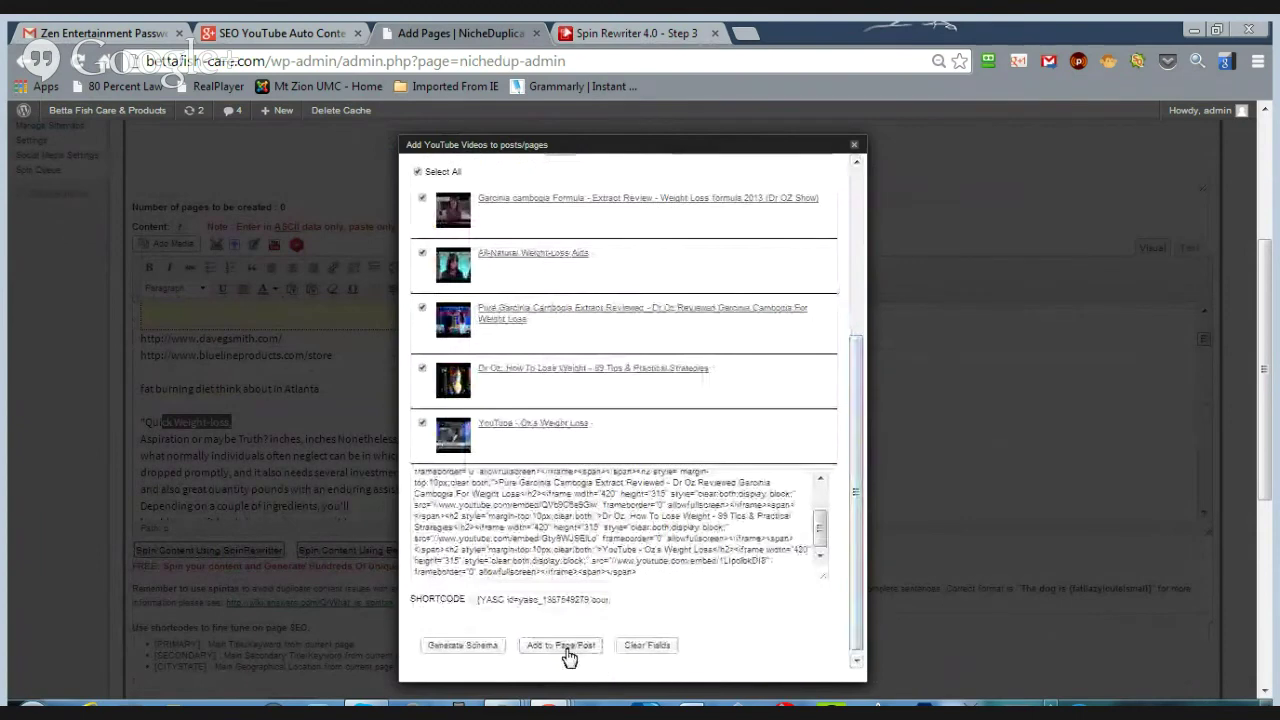
{"action": "left_click", "coordinate": [562, 645]}
- Insert the fetched videos into the page and close the YouTube video window
{"action": "left_click", "coordinate": [551, 650]}
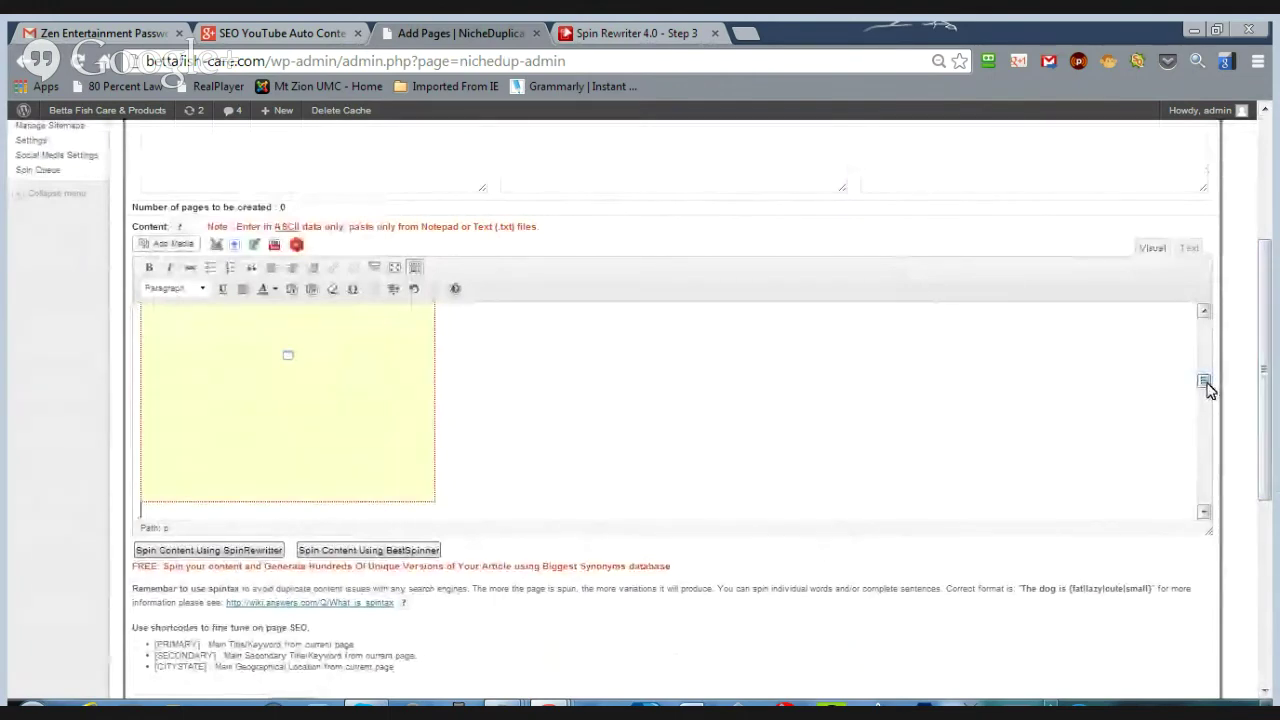
{"action": "left_click_drag", "start_coordinate": [1206, 380], "coordinate": [1206, 326]}
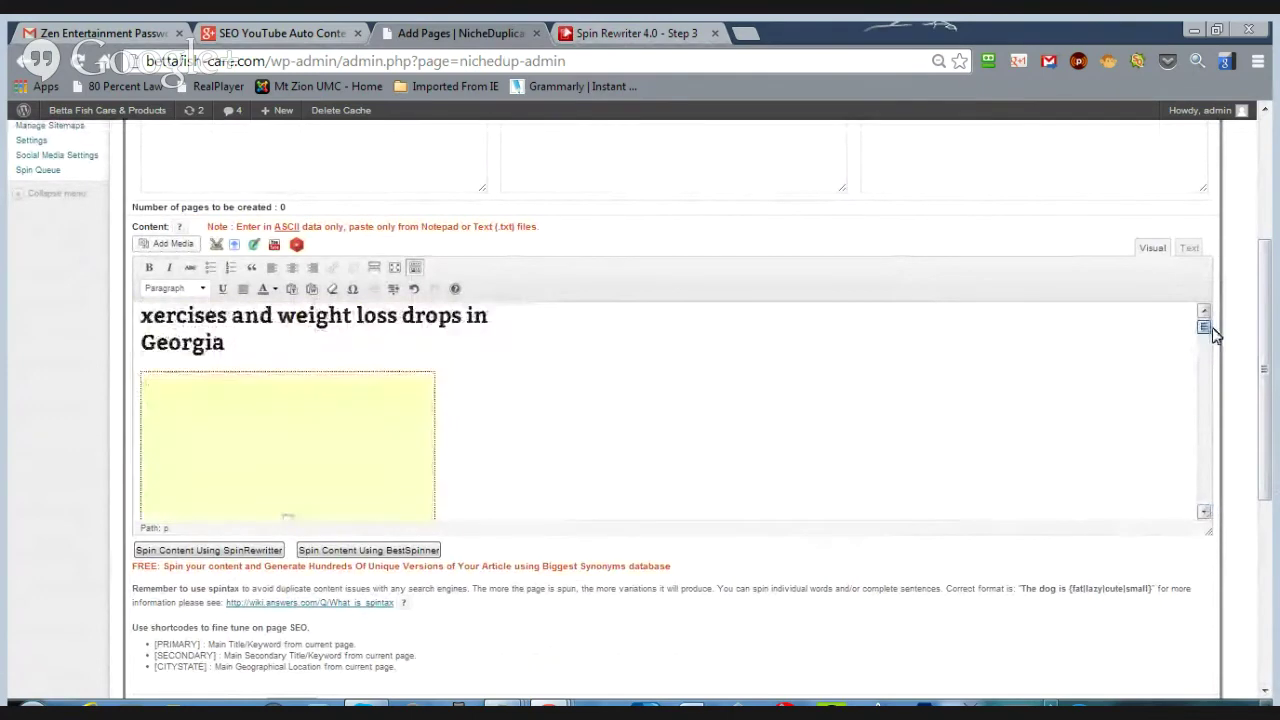
{"action": "scroll", "coordinate": [600, 410], "scroll_direction": "up", "scroll_amount": 1}
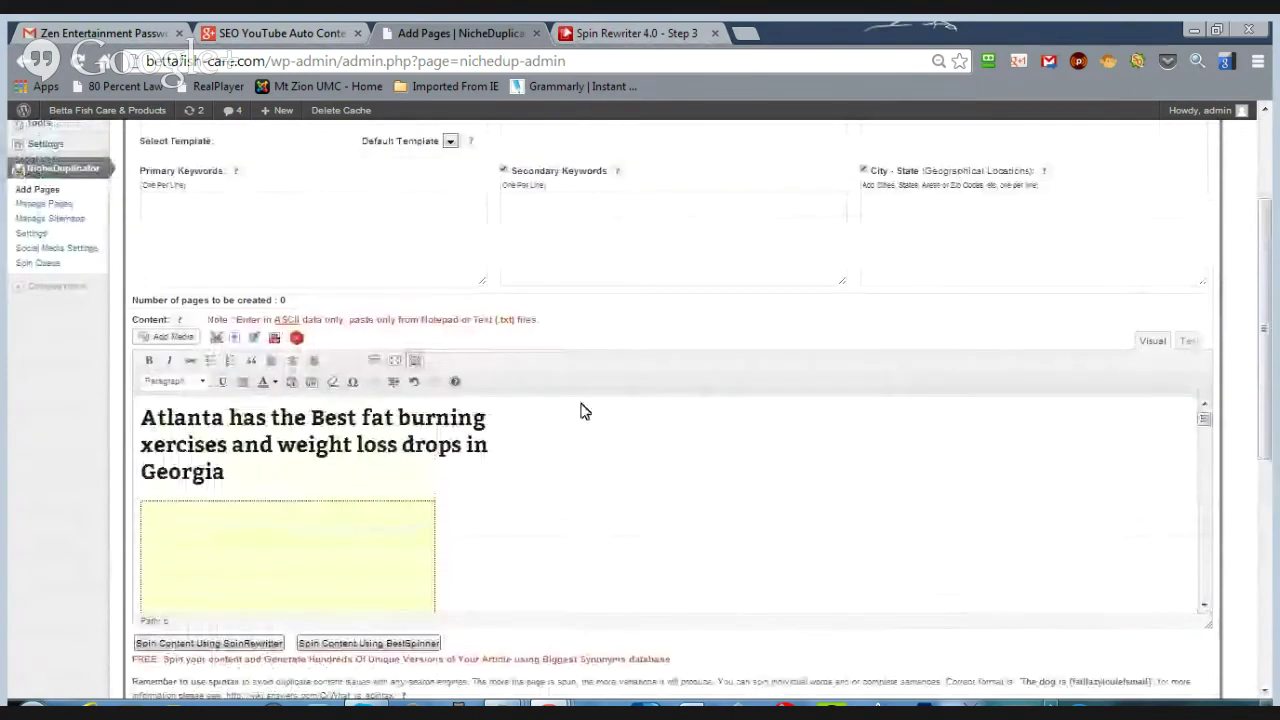
- Select all the page content in the editor and delete it, leaving it empty
{"action": "left_click", "coordinate": [534, 517]}
{"action": "key", "text": "ctrl+a"}
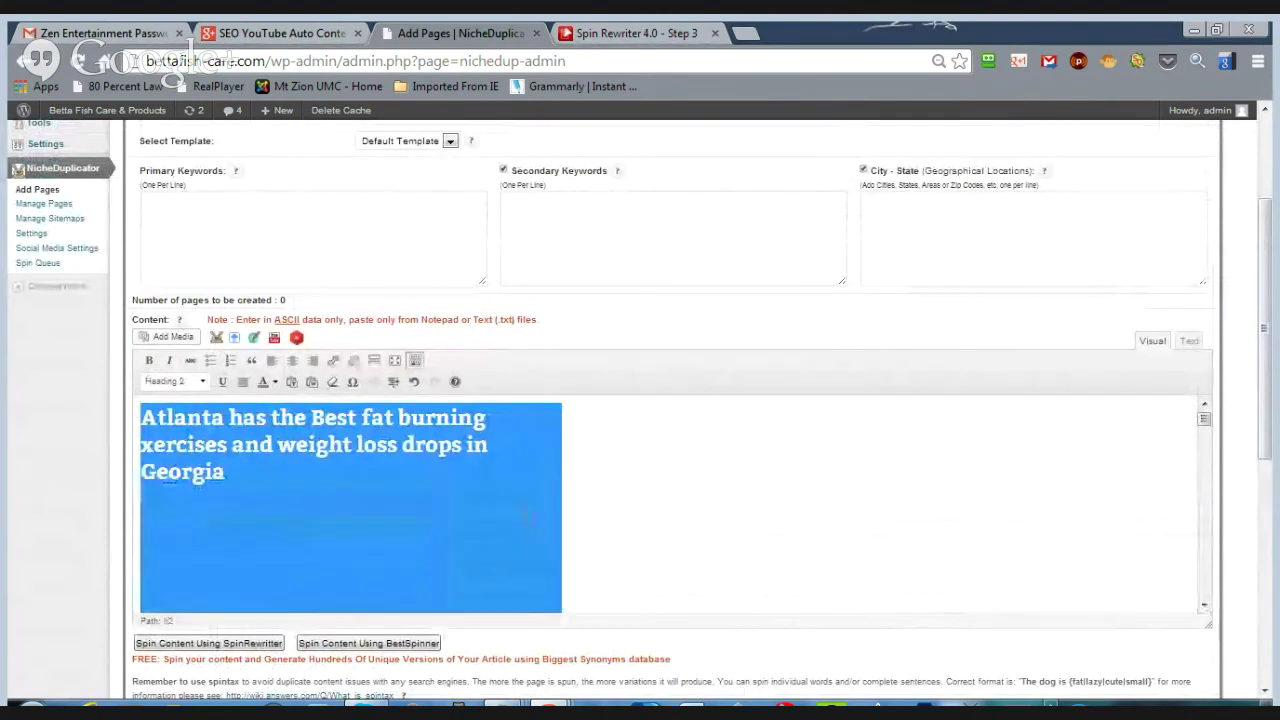
{"action": "key", "text": "Delete"}
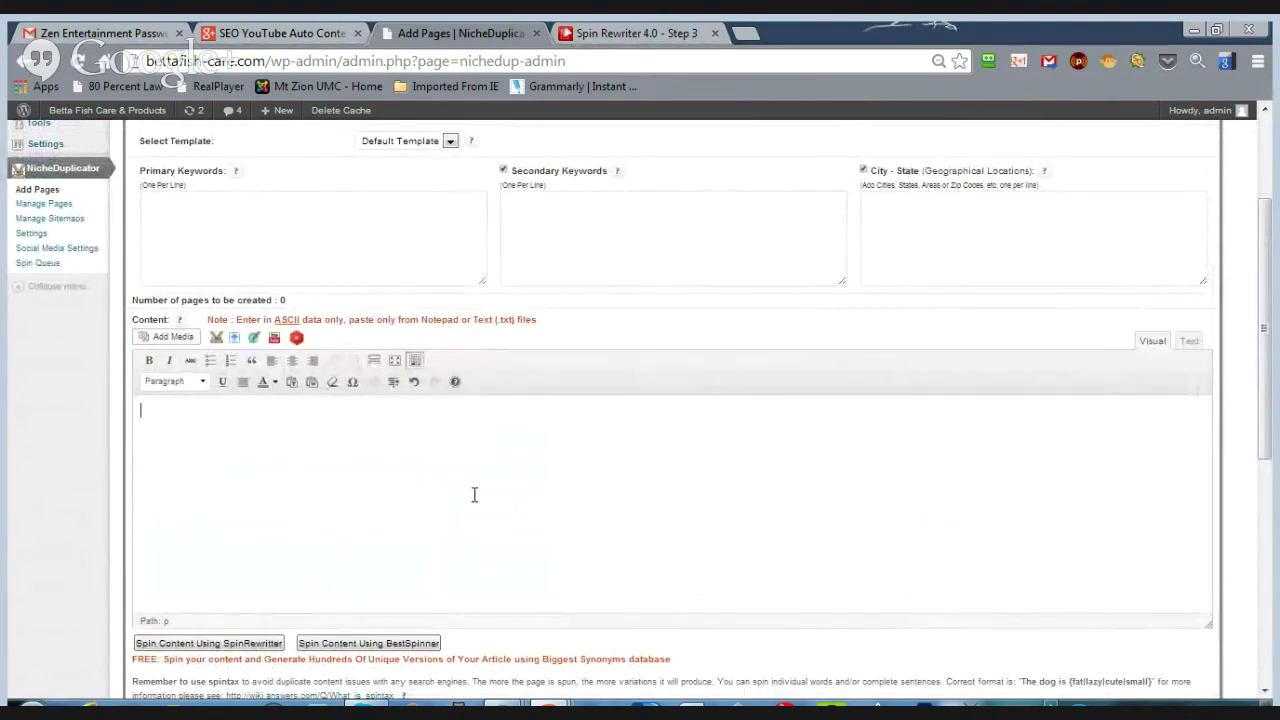
{"action": "scroll", "coordinate": [317, 459], "scroll_direction": "down", "scroll_amount": 2}
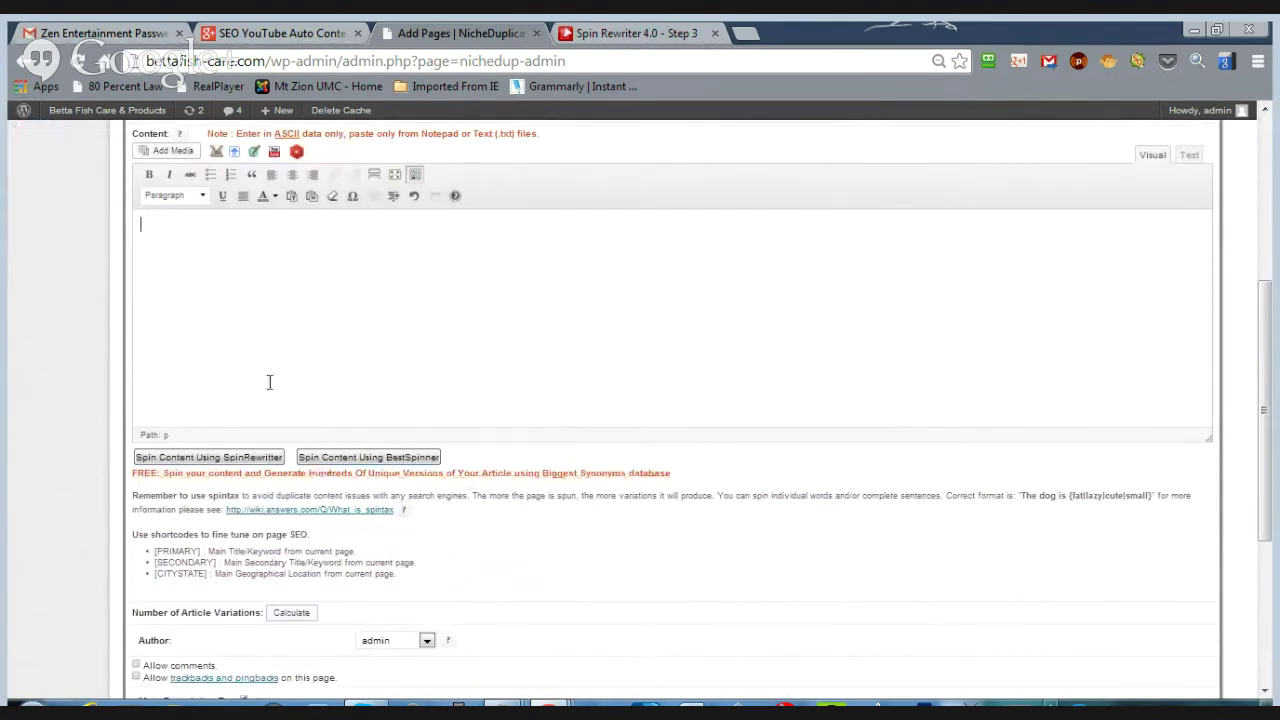
{"action": "scroll", "coordinate": [269, 386], "scroll_direction": "up", "scroll_amount": 2}
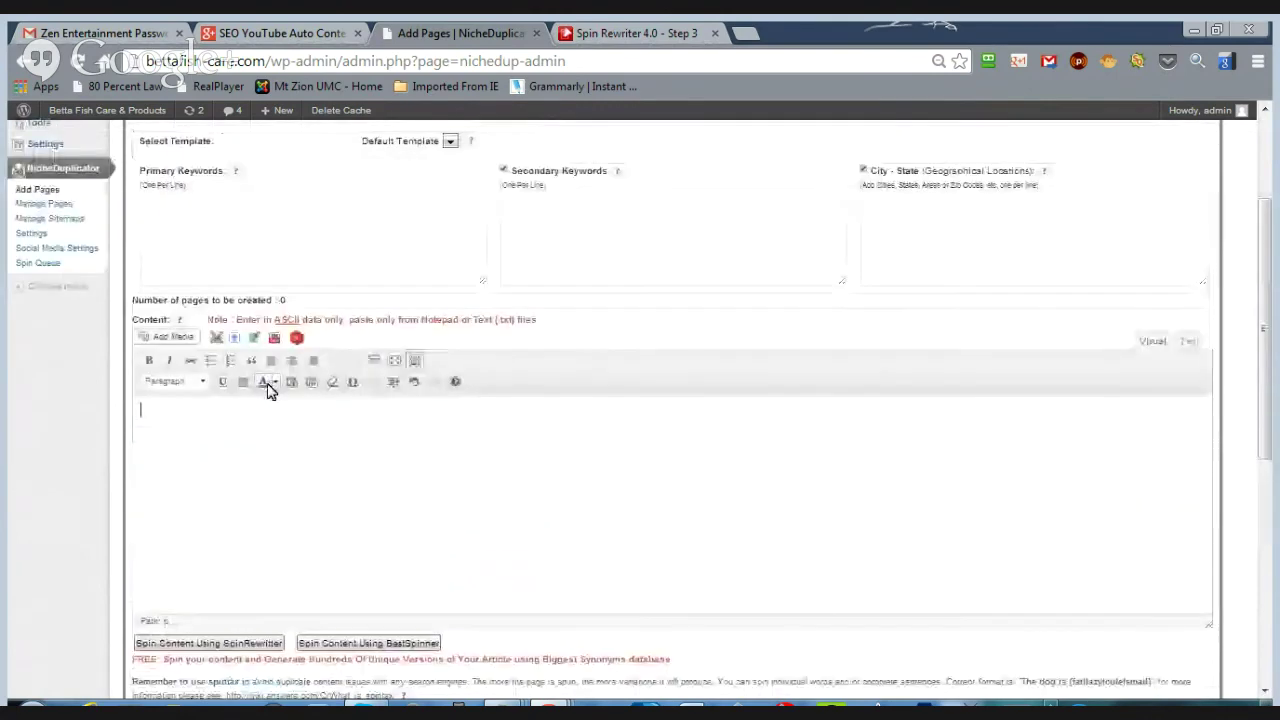
- Fetch 5 videos by the YouTube channel author name and browse the results
{"action": "left_click", "coordinate": [297, 338]}
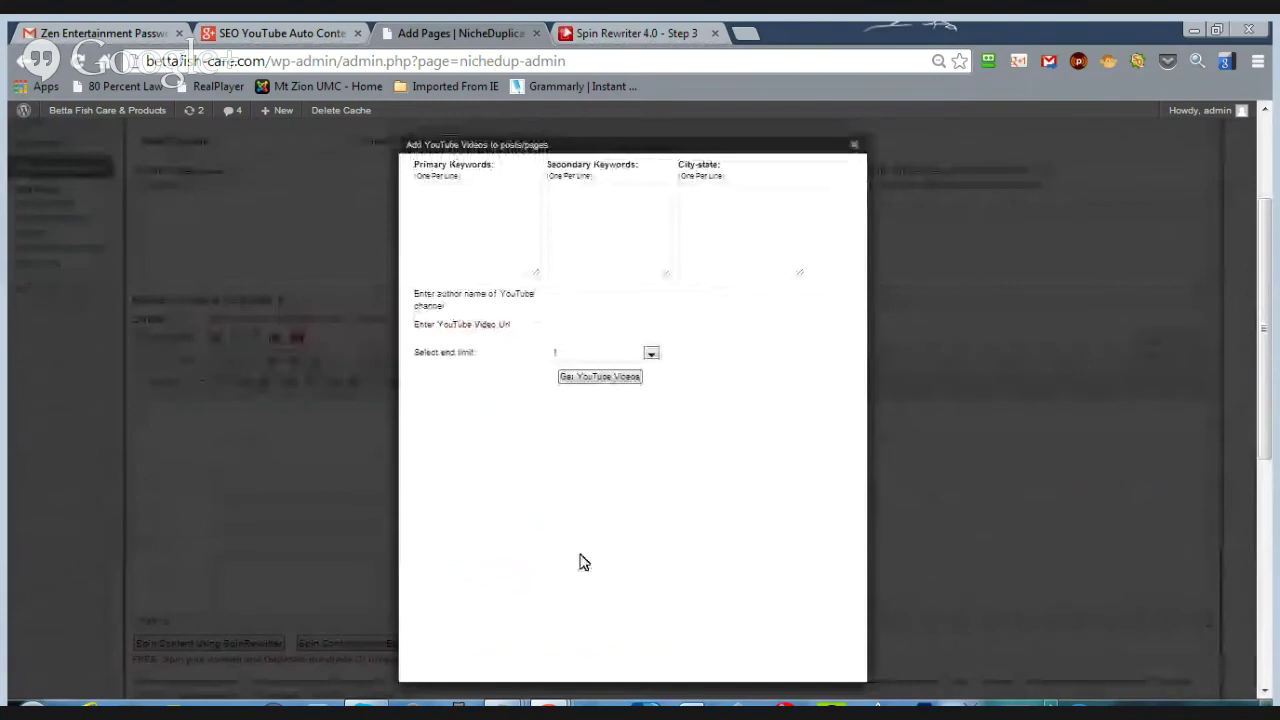
{"action": "left_click", "coordinate": [566, 300]}
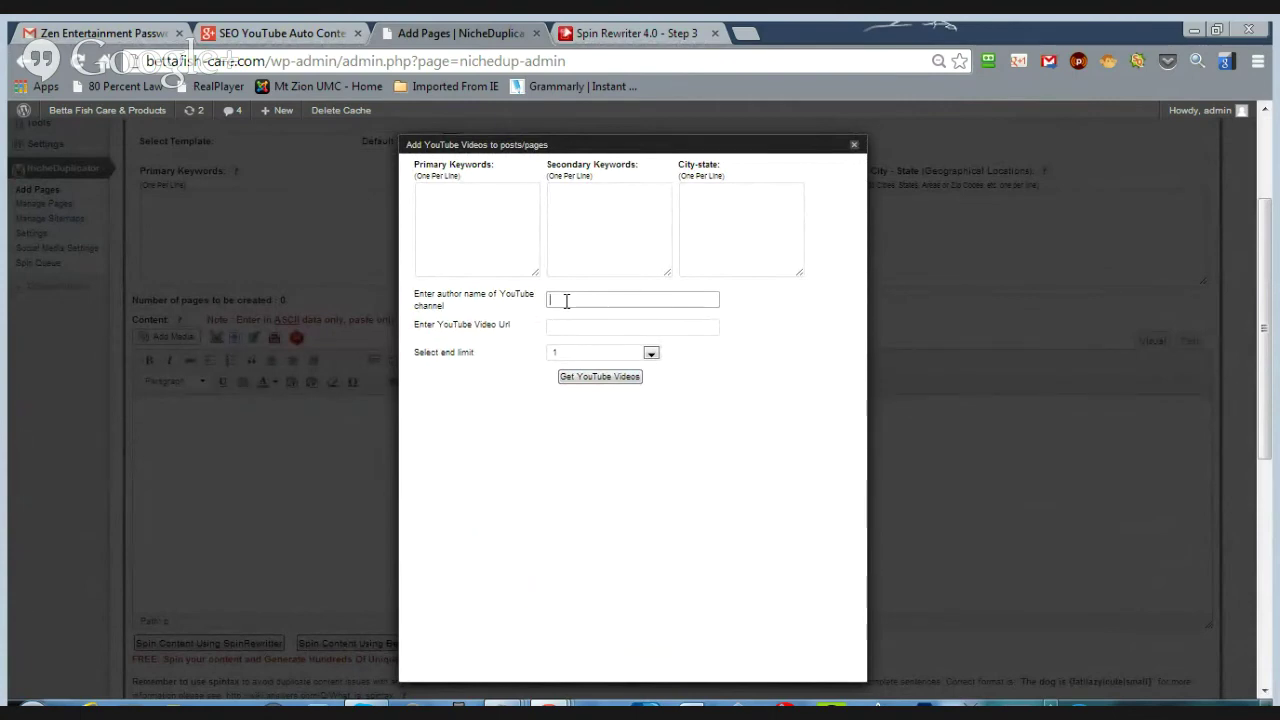
{"action": "type", "text": "bizoascout"}
{"action": "left_click", "coordinate": [651, 353]}
{"action": "left_click", "coordinate": [623, 402]}
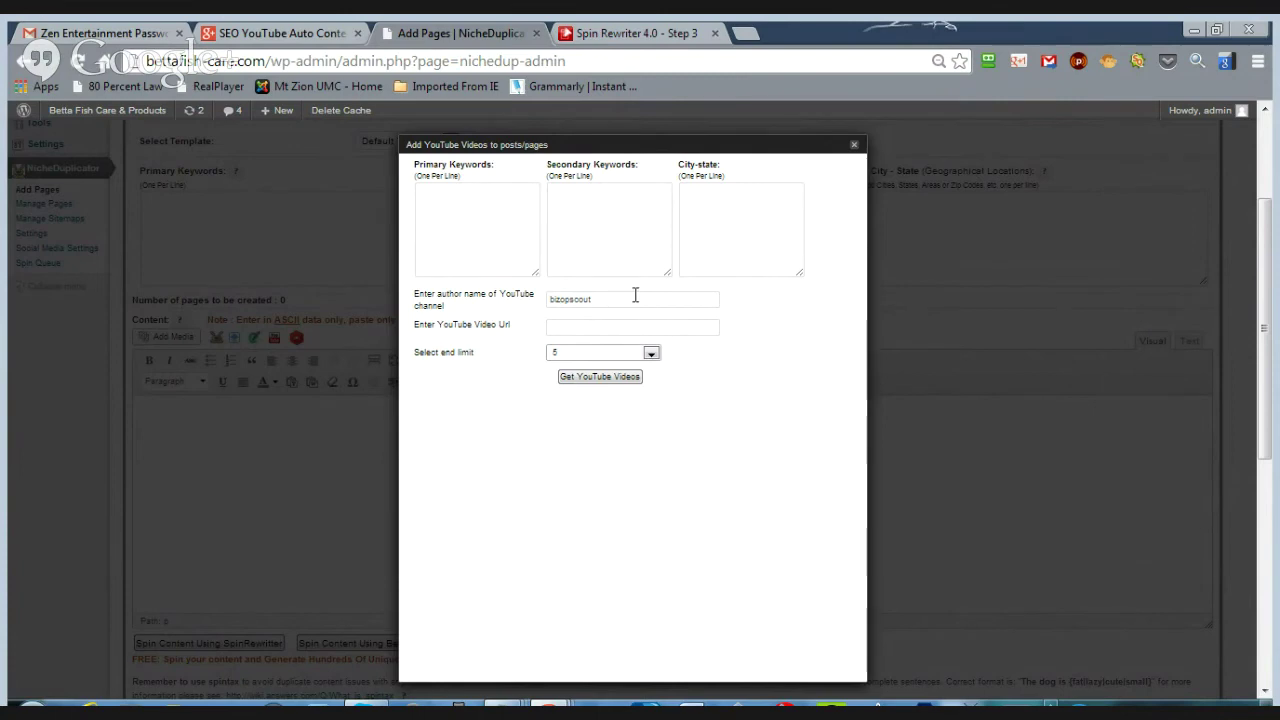
{"action": "left_click", "coordinate": [620, 378]}
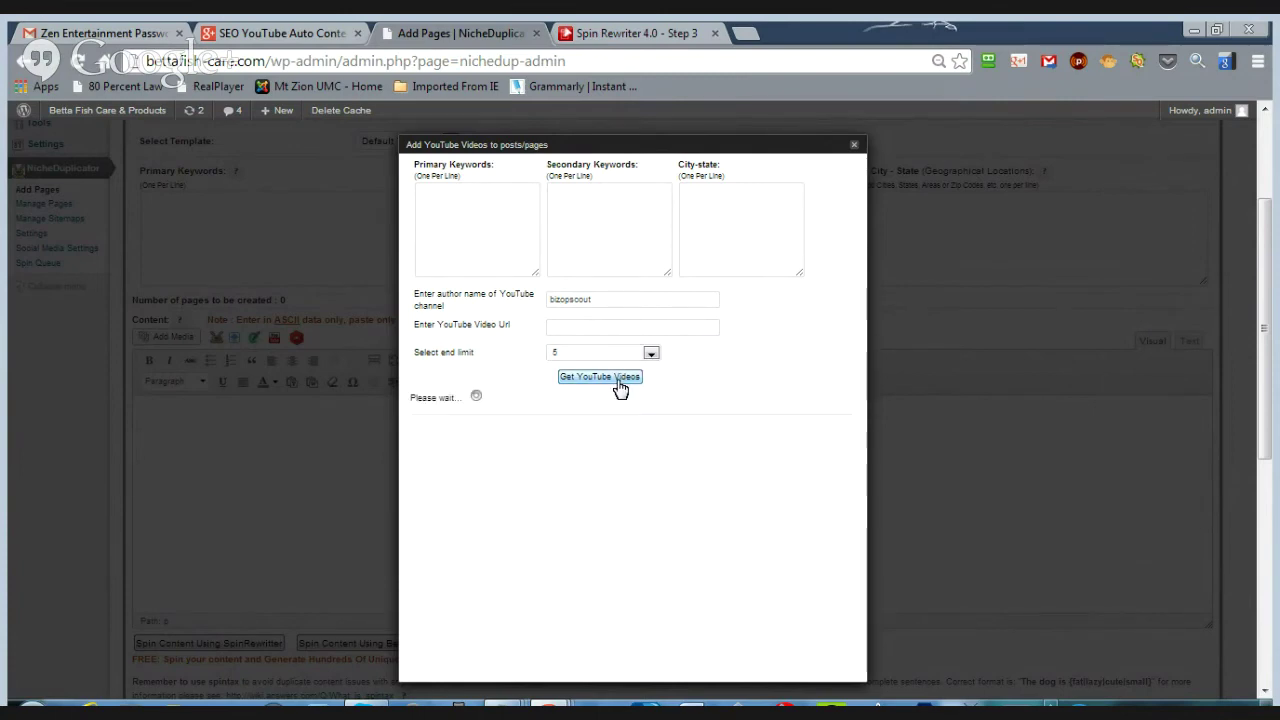
{"action": "scroll", "coordinate": [502, 477], "scroll_direction": "down", "scroll_amount": 1}
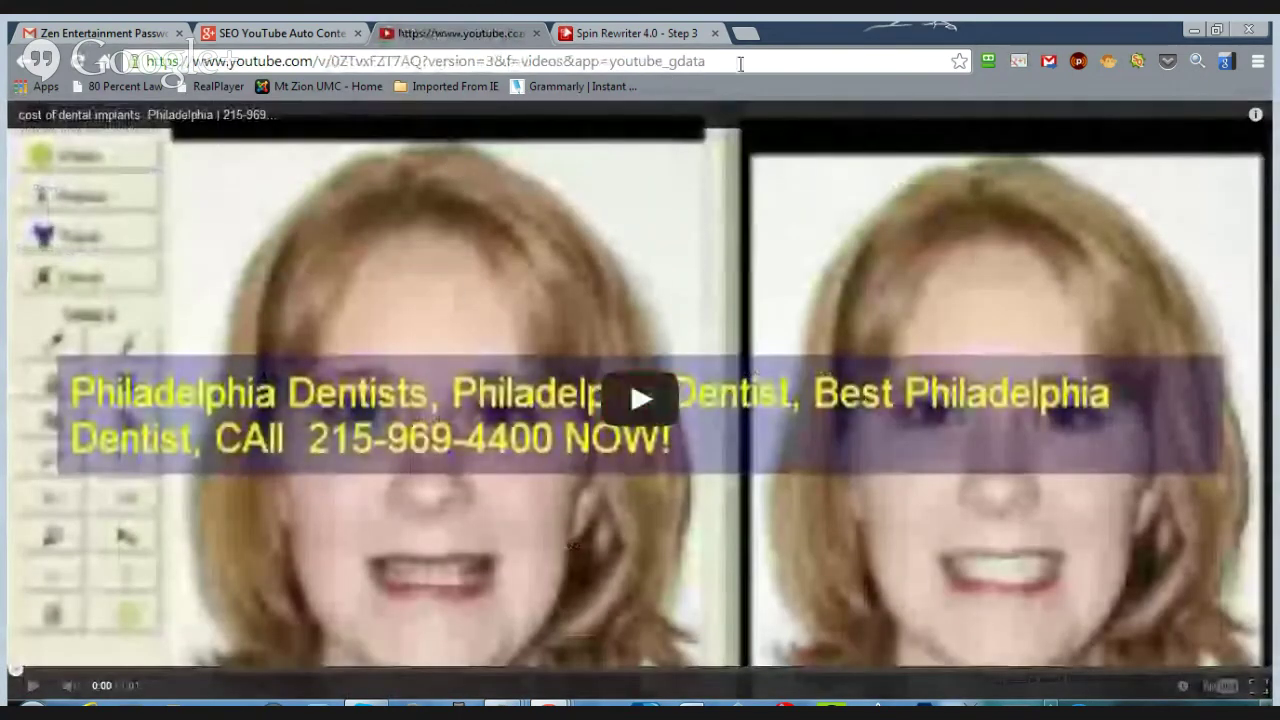
- Copy the Philadelphia dental implants video's web address, then play it briefly and pause
{"action": "left_click", "coordinate": [222, 61]}
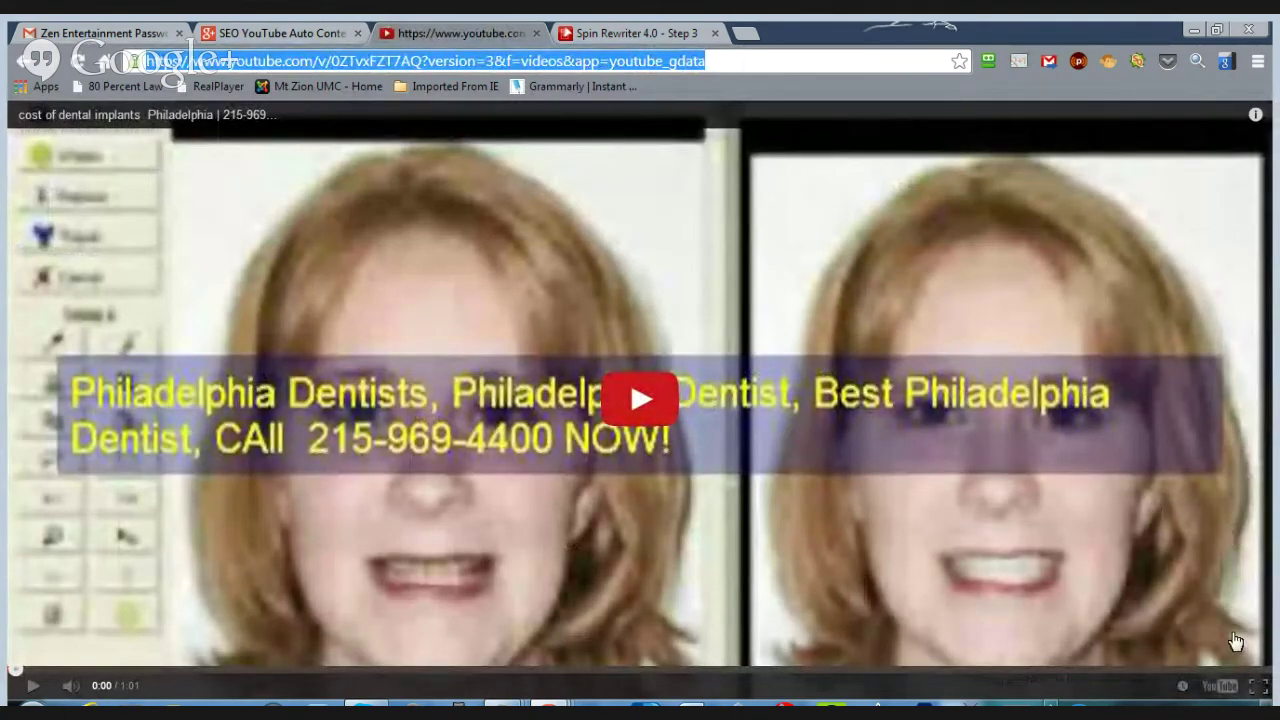
{"action": "left_click", "coordinate": [1210, 662]}
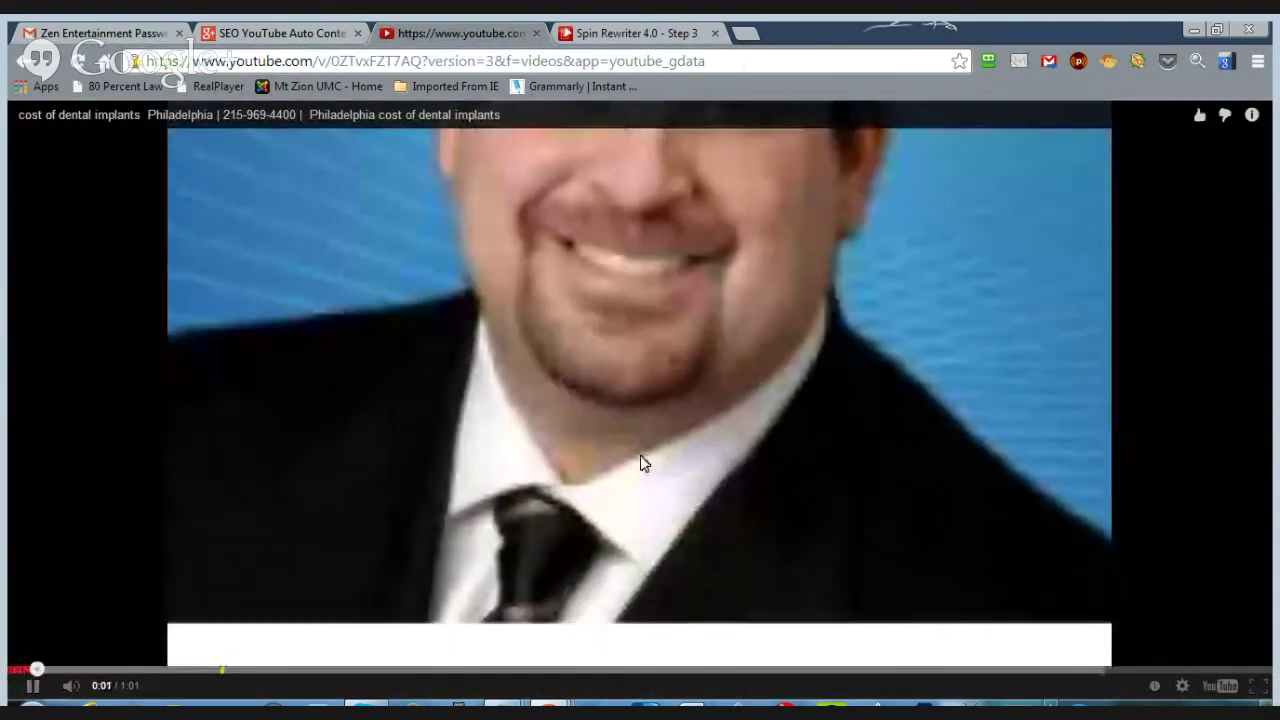
{"action": "left_click", "coordinate": [613, 420]}
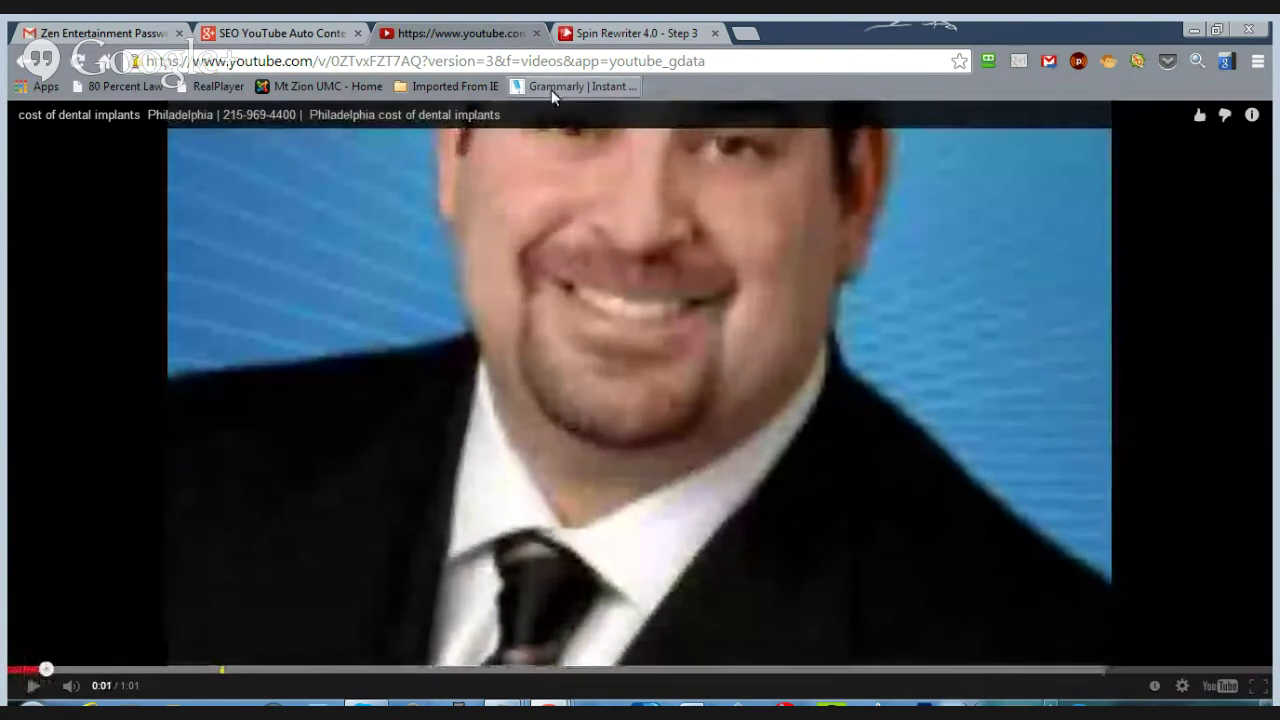
- Back in Add Pages, fetch the dental implants video from its pasted URL, then close the videos window
{"action": "left_click", "coordinate": [15, 62]}
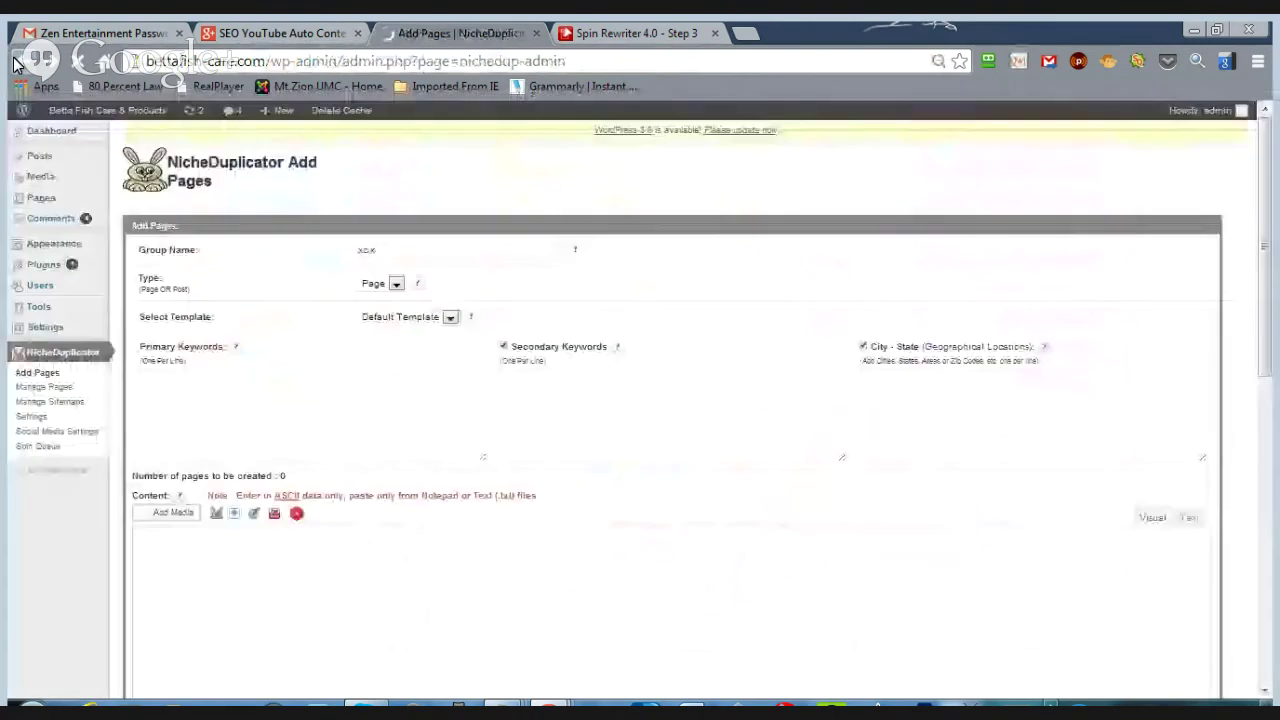
{"action": "scroll", "coordinate": [486, 409], "scroll_direction": "down", "scroll_amount": 3}
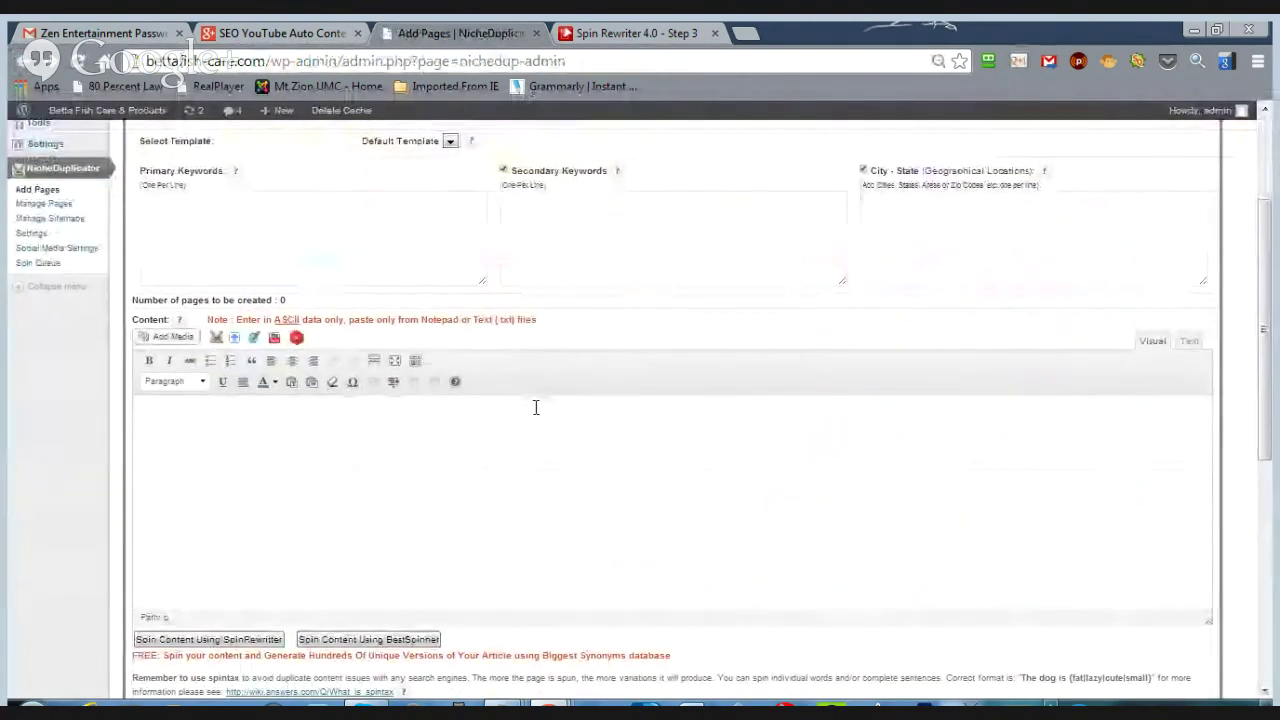
{"action": "left_click", "coordinate": [298, 339]}
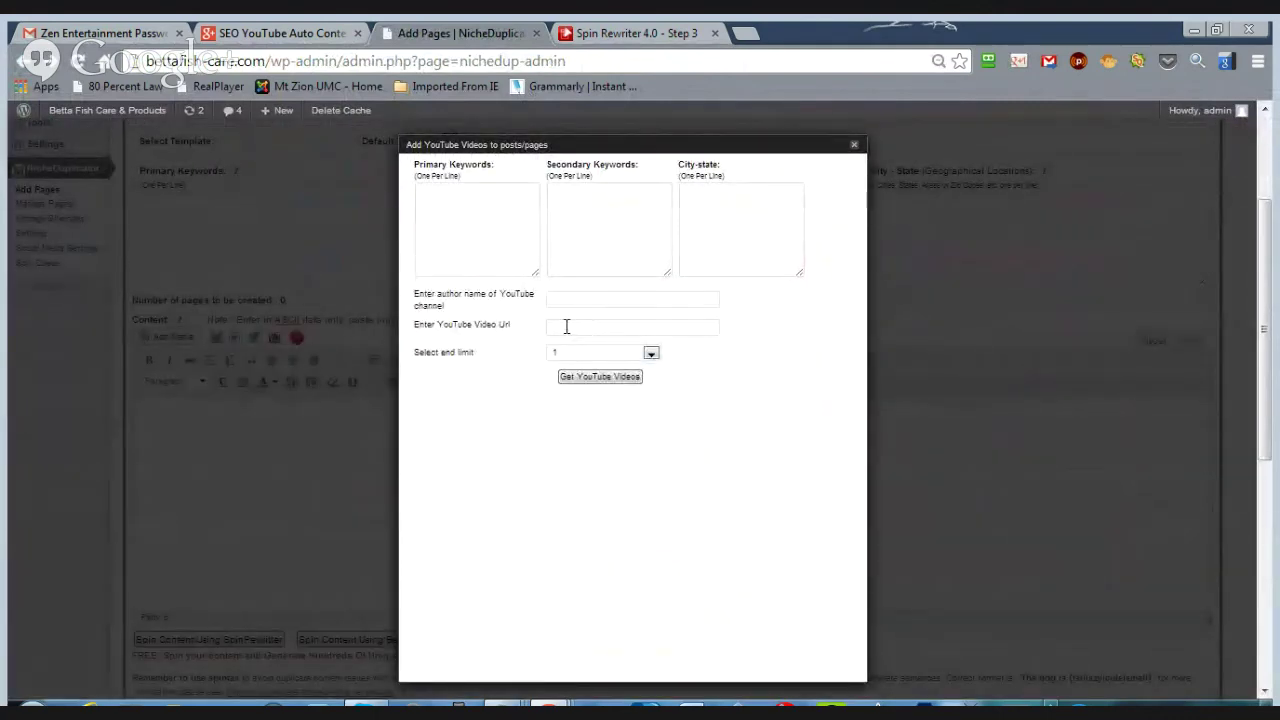
{"action": "left_click", "coordinate": [566, 326]}
{"action": "key", "text": "ctrl+v"}
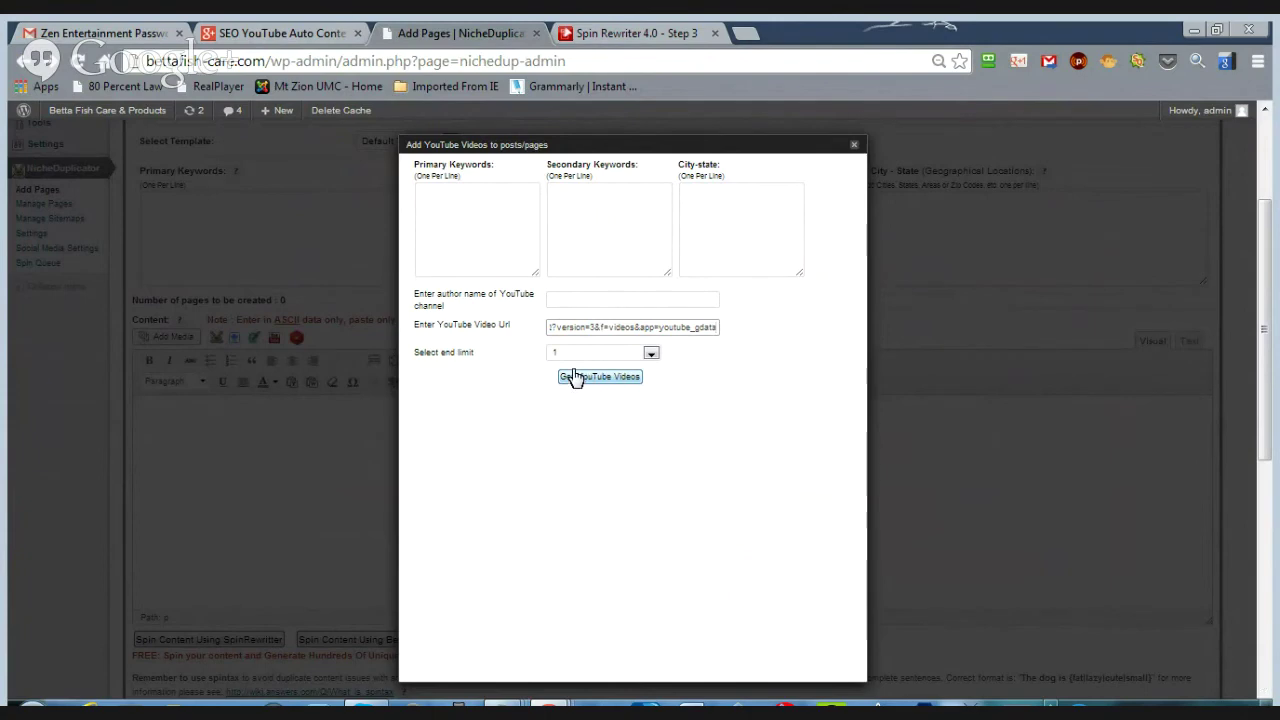
{"action": "left_click", "coordinate": [578, 378]}
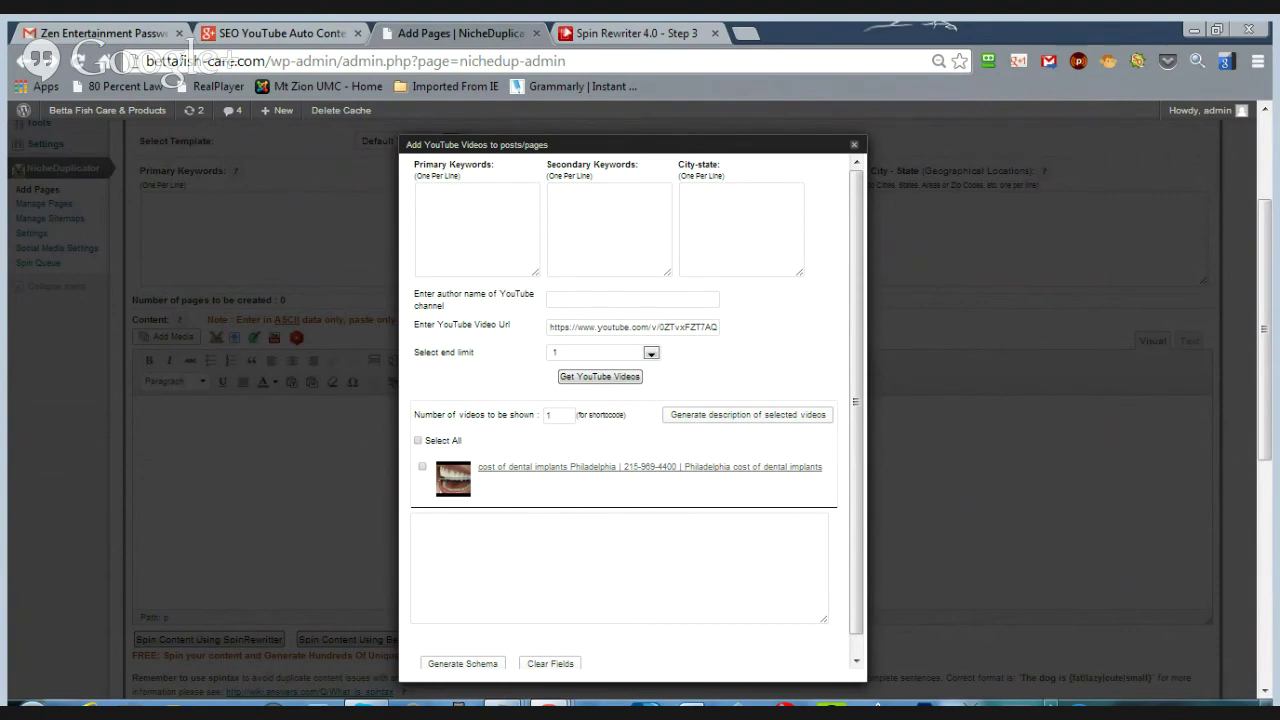
{"action": "key", "text": "Escape"}
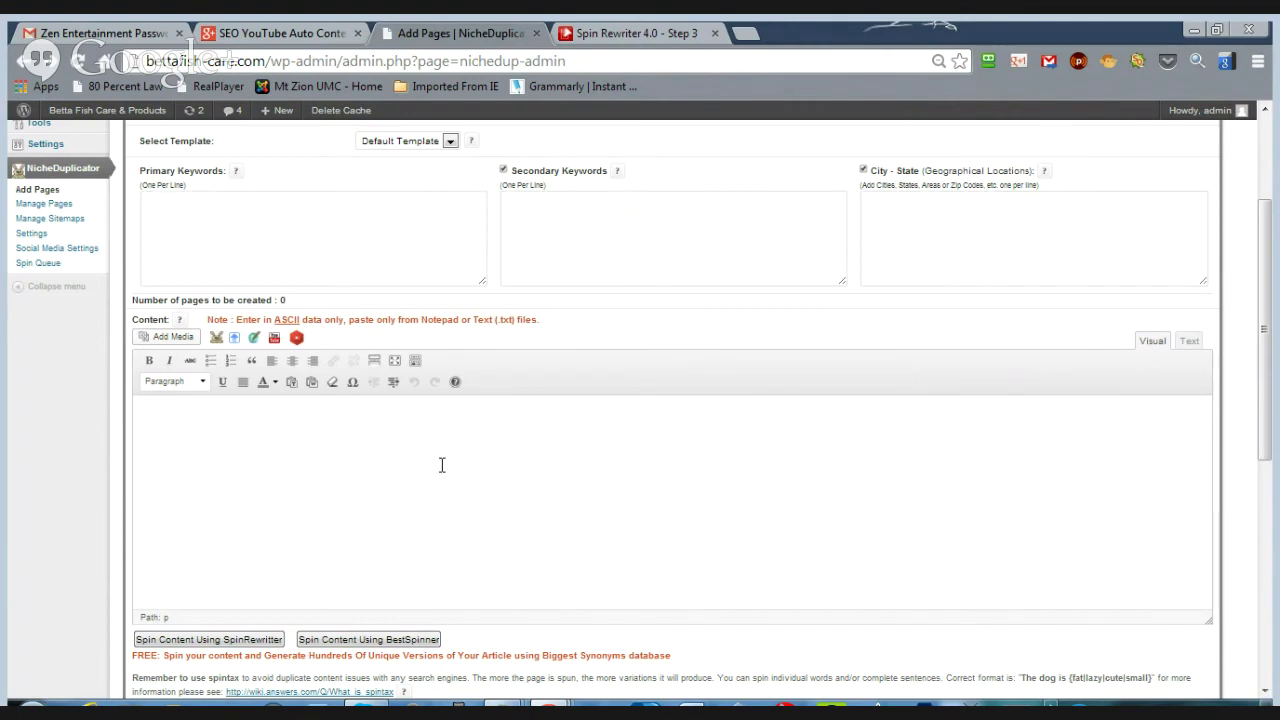
- In a new tab, search Google for 'fibromyalgia pain guide san diego'
{"action": "left_click", "coordinate": [745, 36]}
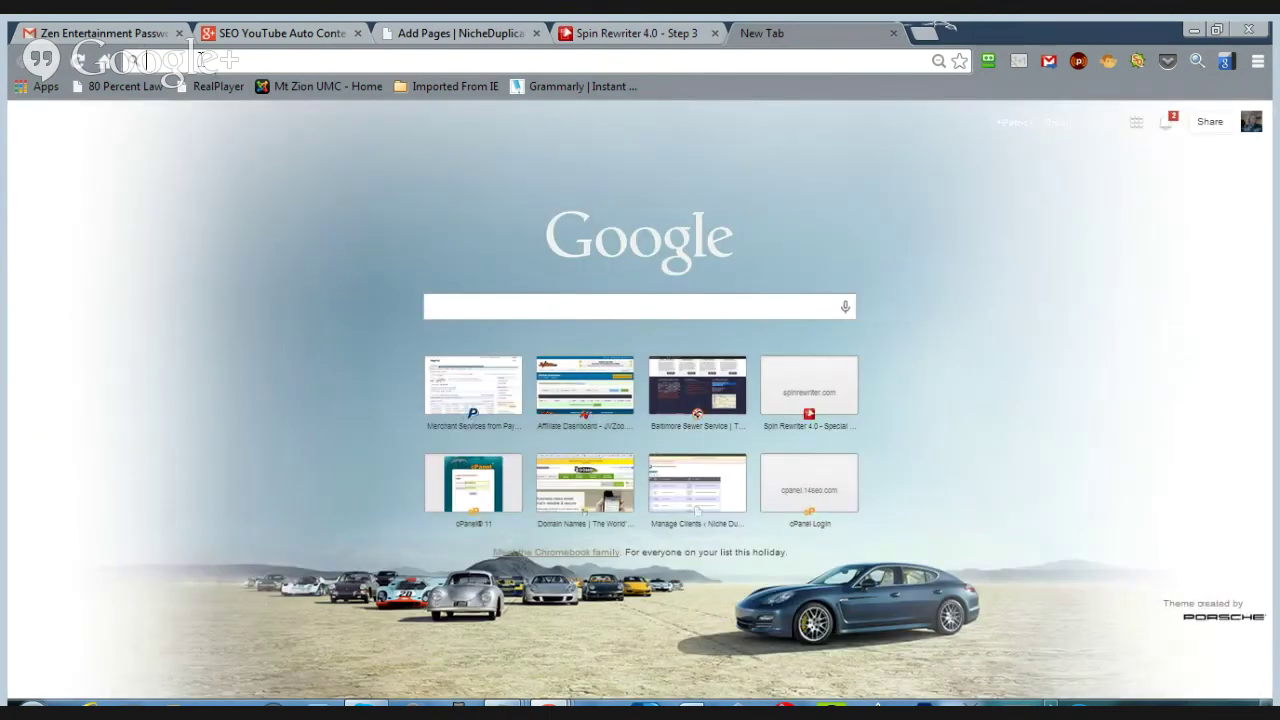
{"action": "type", "text": "fixo"}
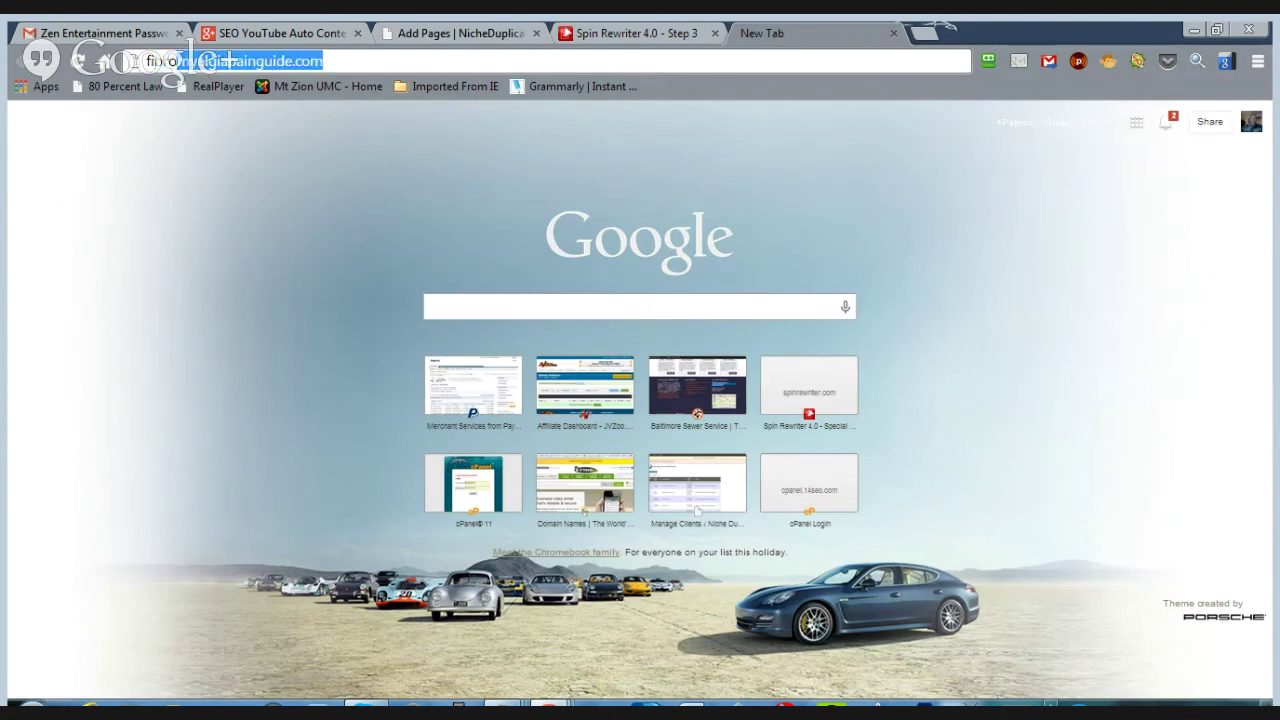
{"action": "left_click", "coordinate": [228, 62]}
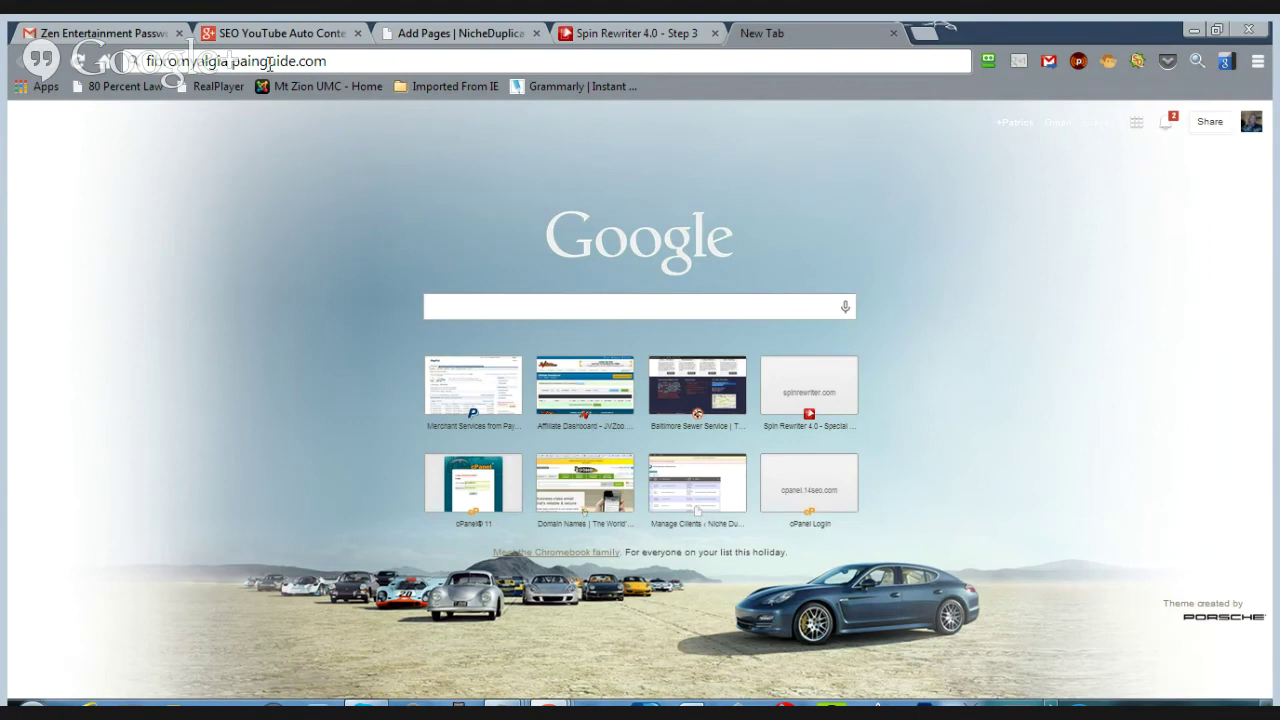
{"action": "left_click", "coordinate": [263, 62]}
{"action": "left_click_drag", "start_coordinate": [300, 62], "coordinate": [330, 66]}
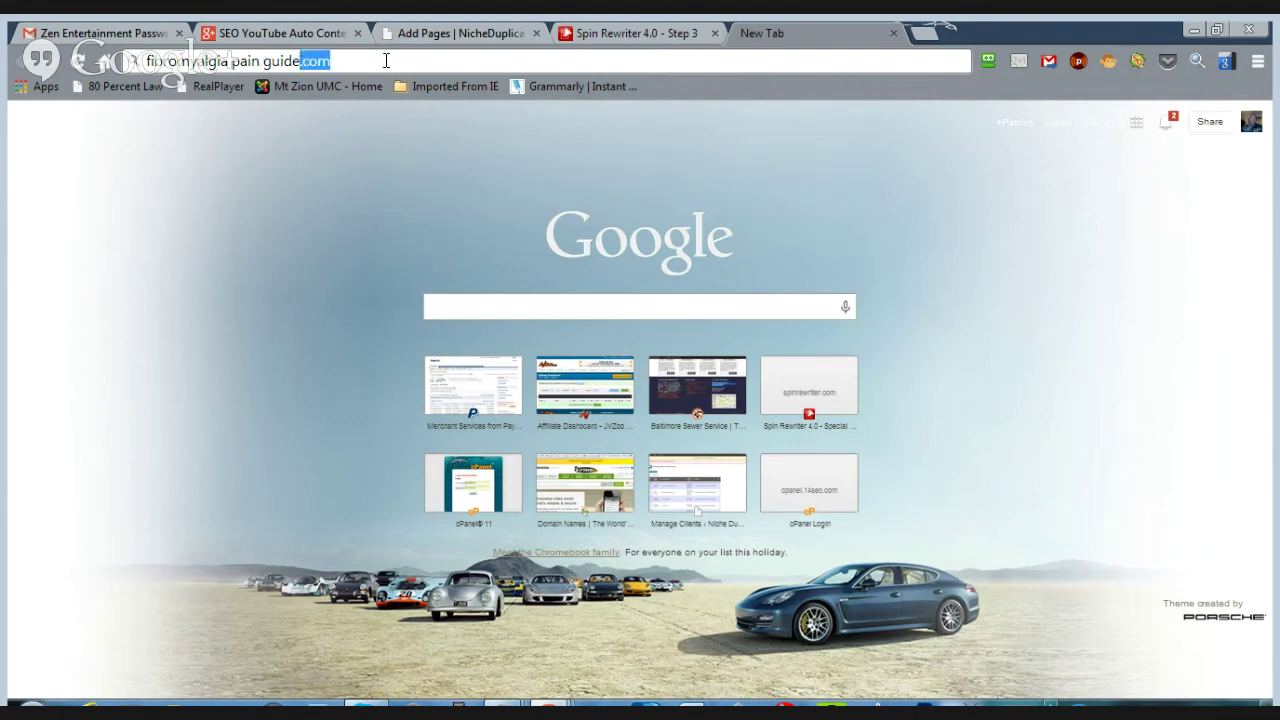
{"action": "key", "text": "BackSpace"}
{"action": "type", "text": "sandiego"}
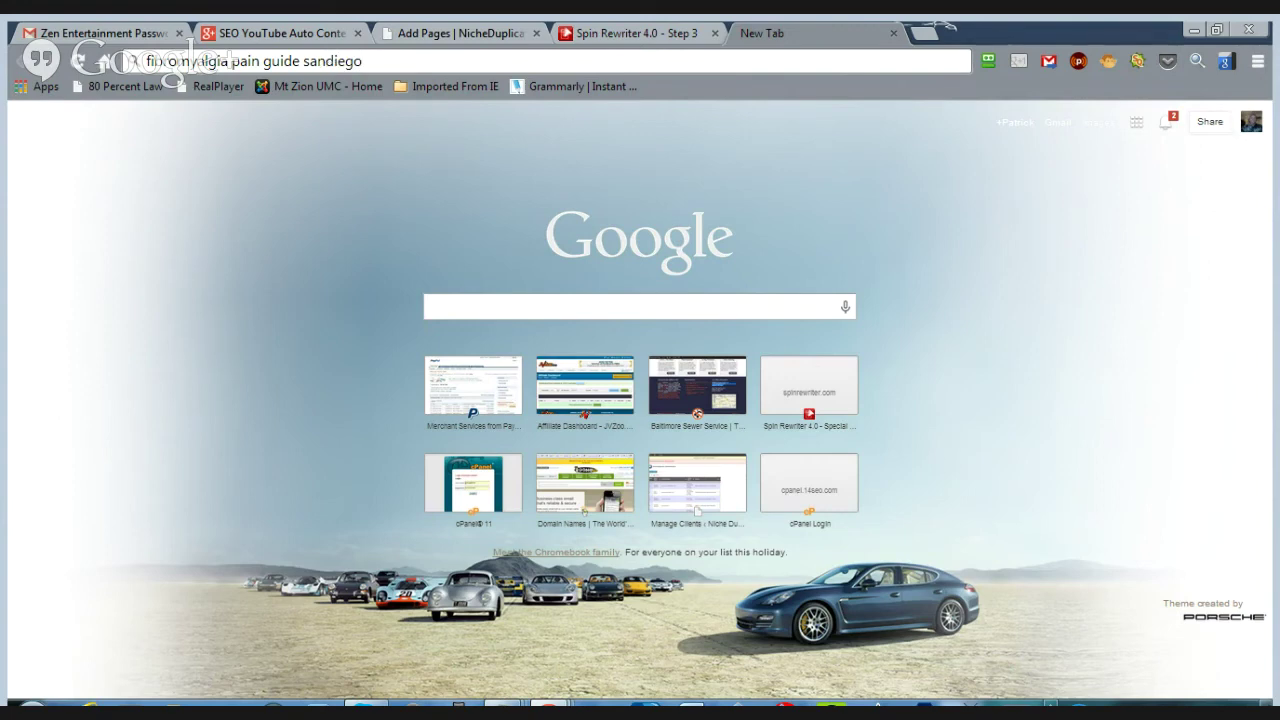
{"action": "left_click", "coordinate": [326, 61]}
{"action": "key", "text": "Return"}
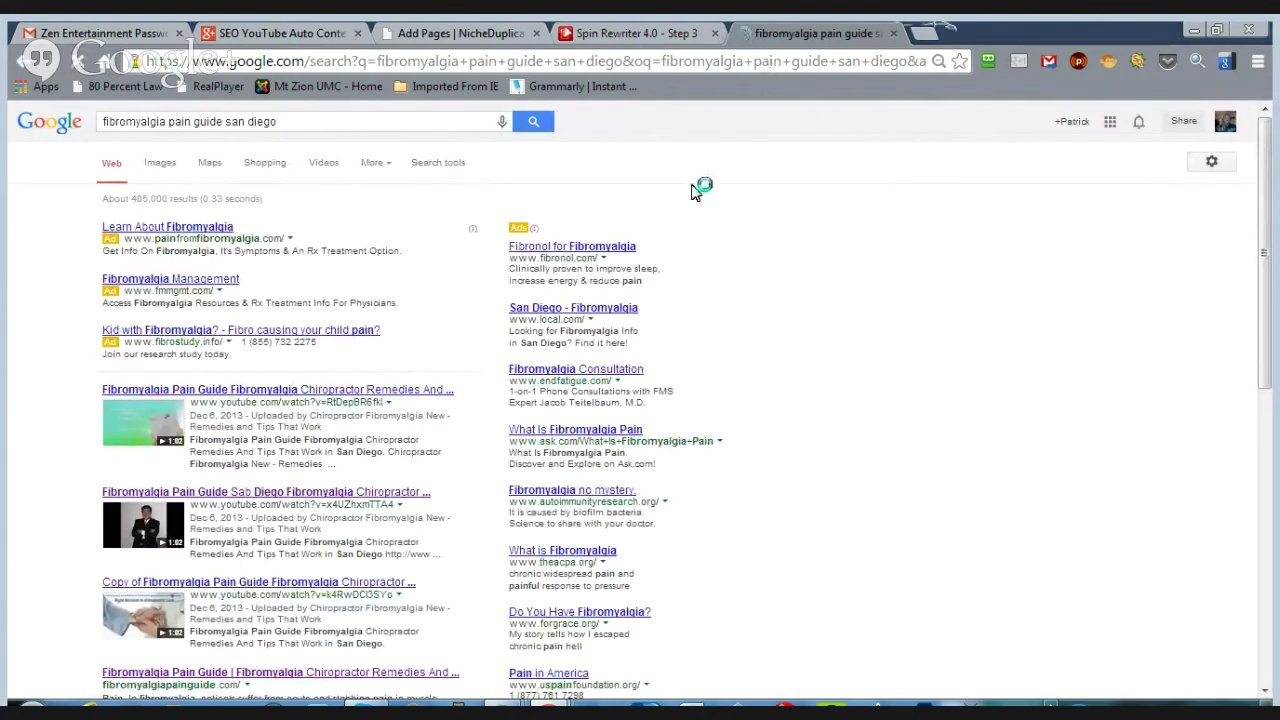
- Open the fourth-ranked result, fibromyalgiapainguide.com, view its embedded video, then return to the results
{"action": "scroll", "coordinate": [690, 195], "scroll_direction": "down", "scroll_amount": 3}
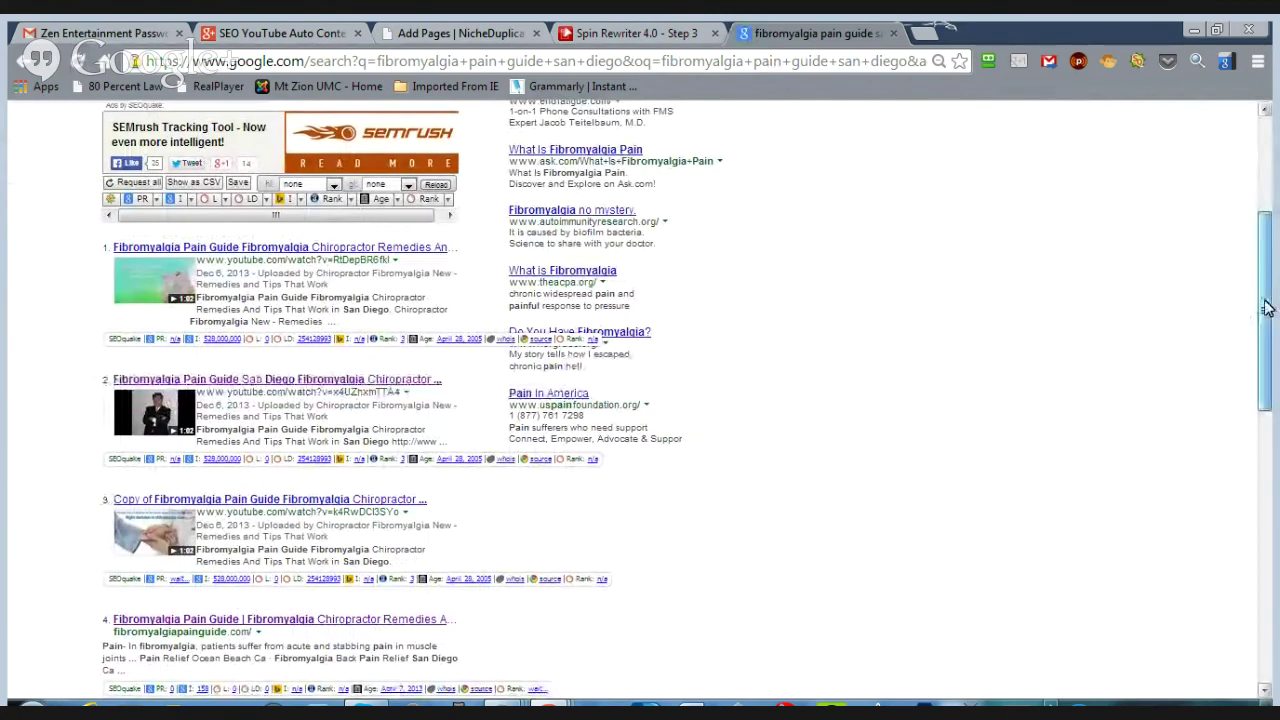
{"action": "left_click_drag", "start_coordinate": [1265, 310], "coordinate": [1265, 360]}
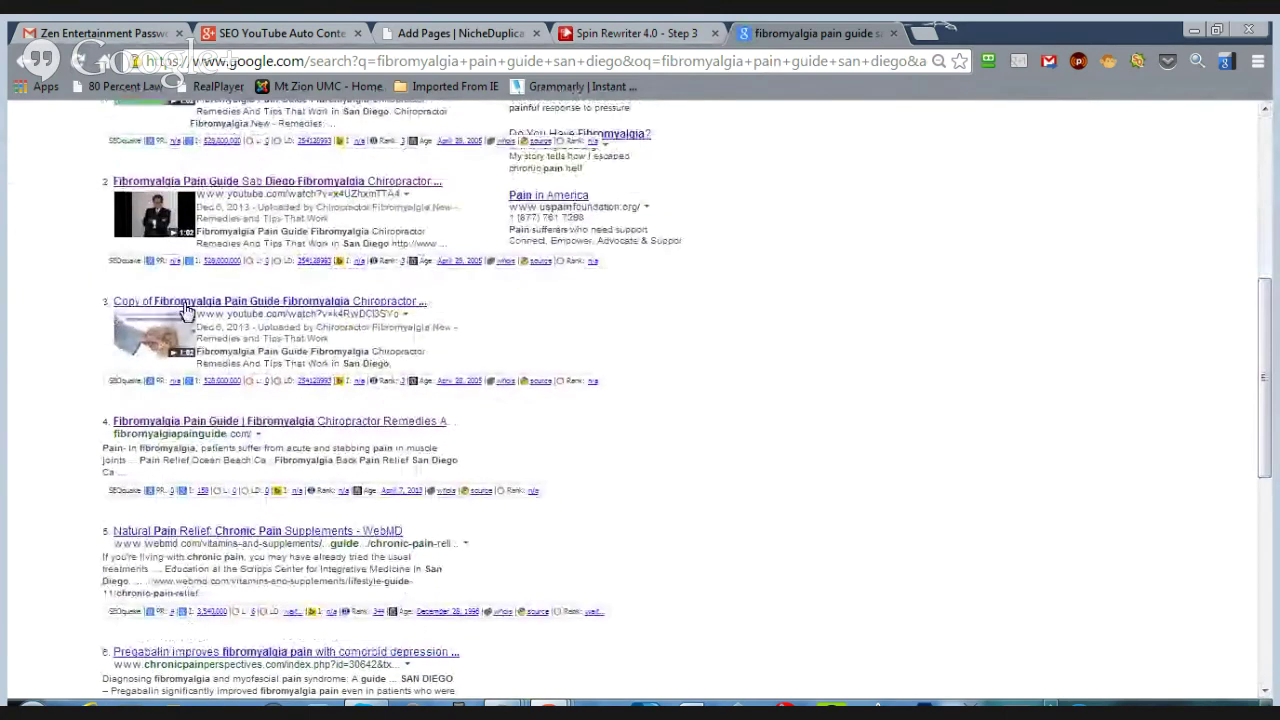
{"action": "left_click", "coordinate": [208, 427]}
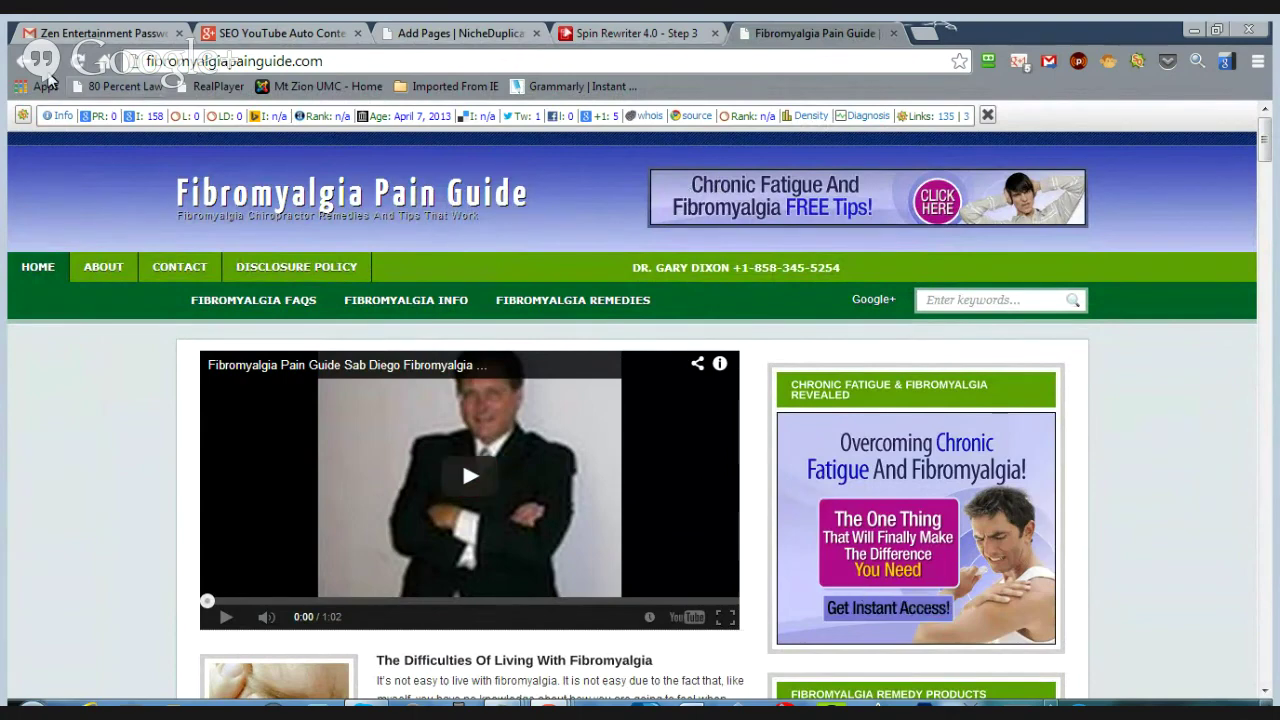
{"action": "left_click", "coordinate": [25, 66]}
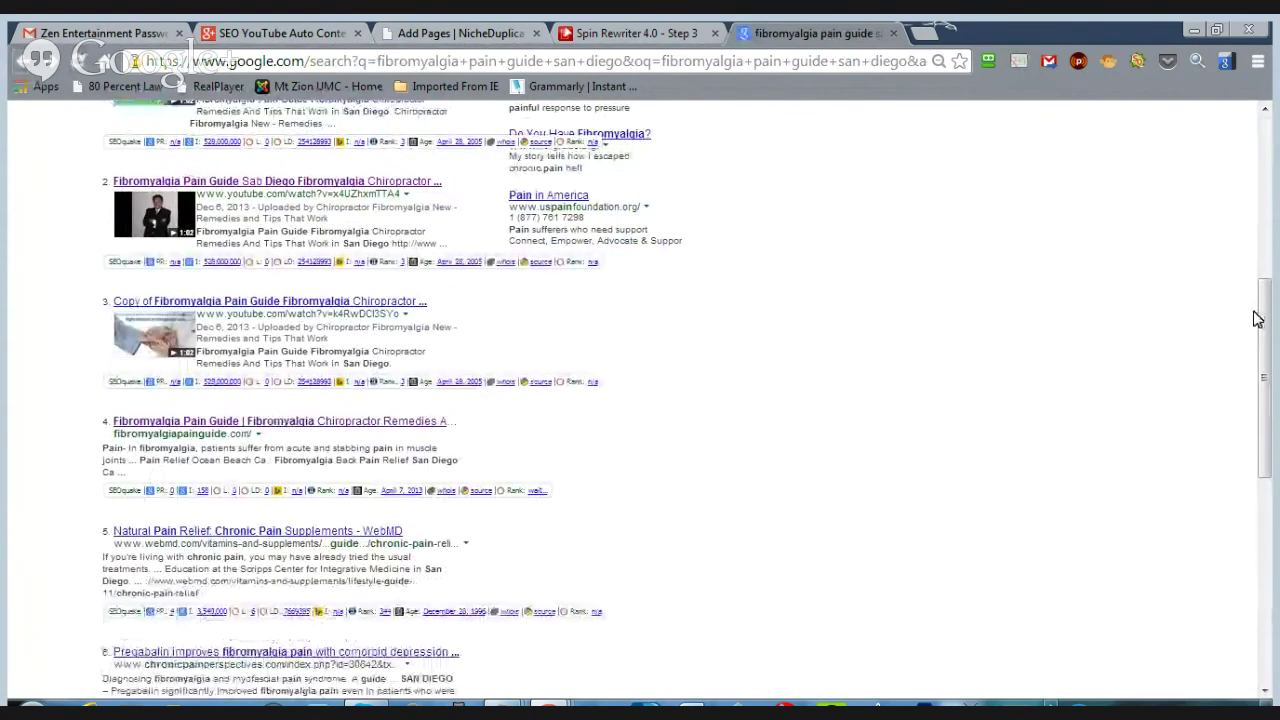
{"action": "left_click_drag", "start_coordinate": [1265, 317], "coordinate": [1263, 135]}
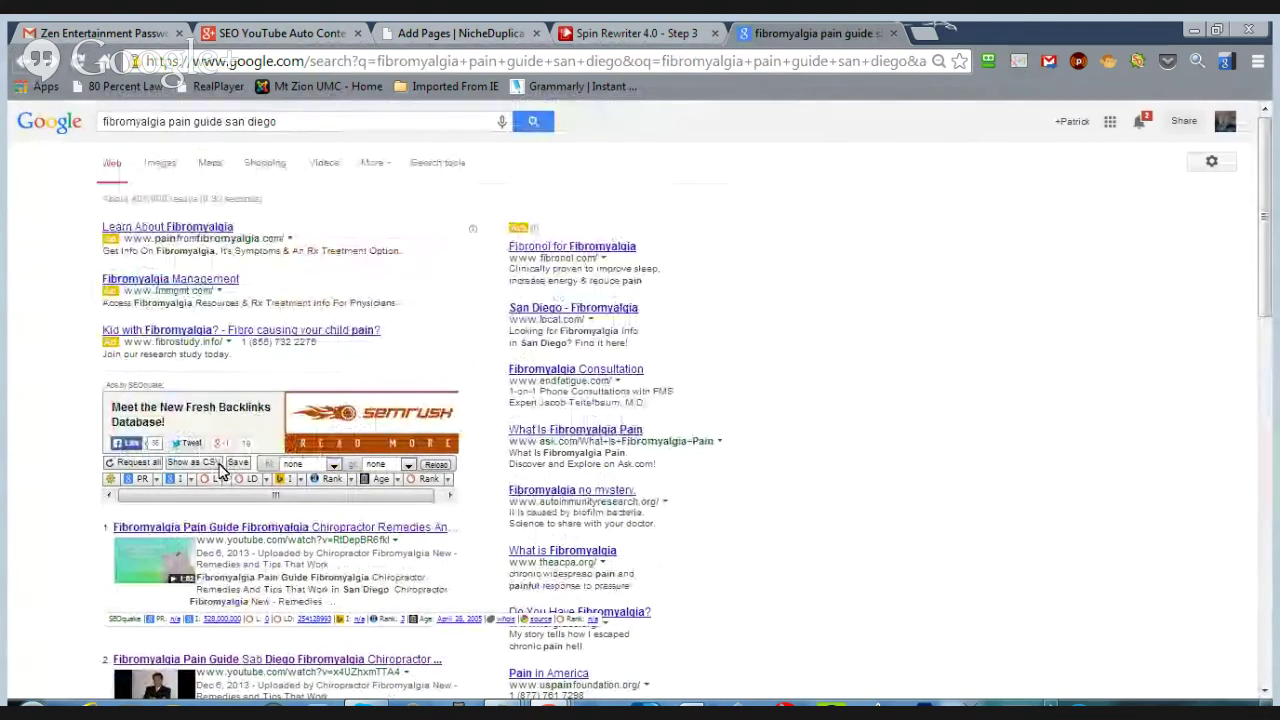
{"action": "left_click_drag", "start_coordinate": [1265, 253], "coordinate": [1214, 349]}
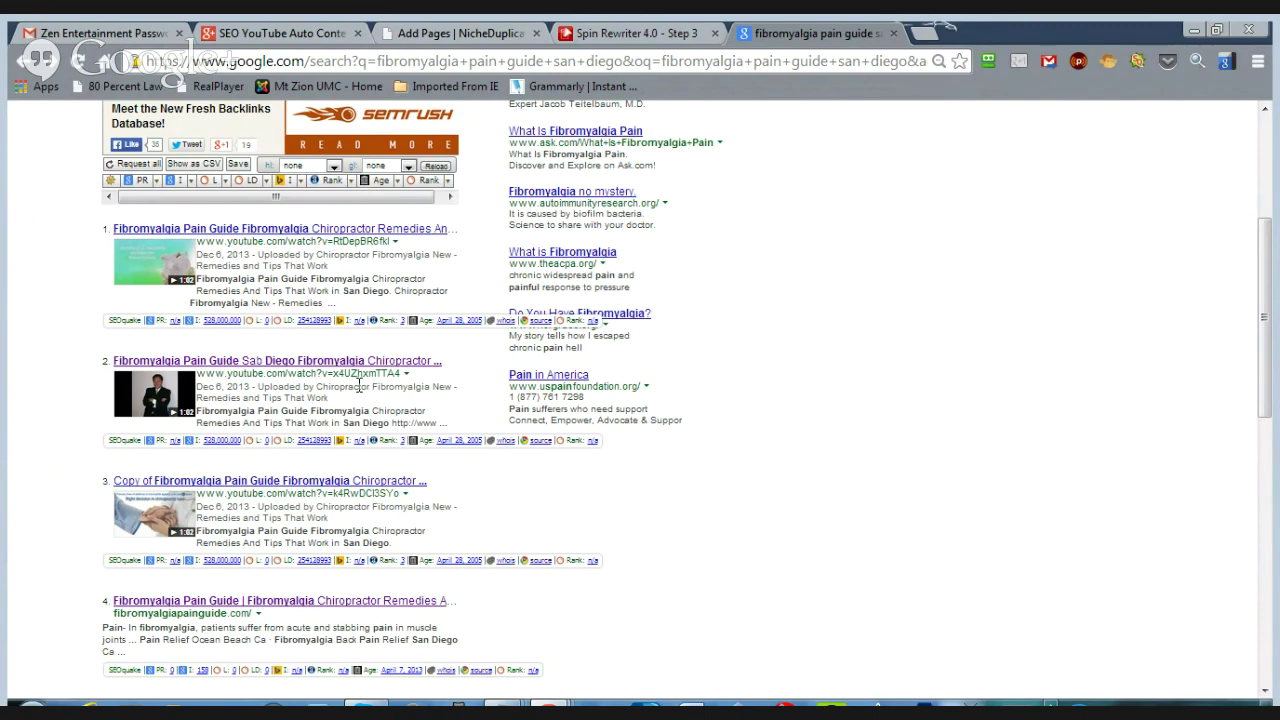
- Switch to the 'Add Pages | NicheDuplicator' browser tab
{"action": "left_click", "coordinate": [436, 36]}
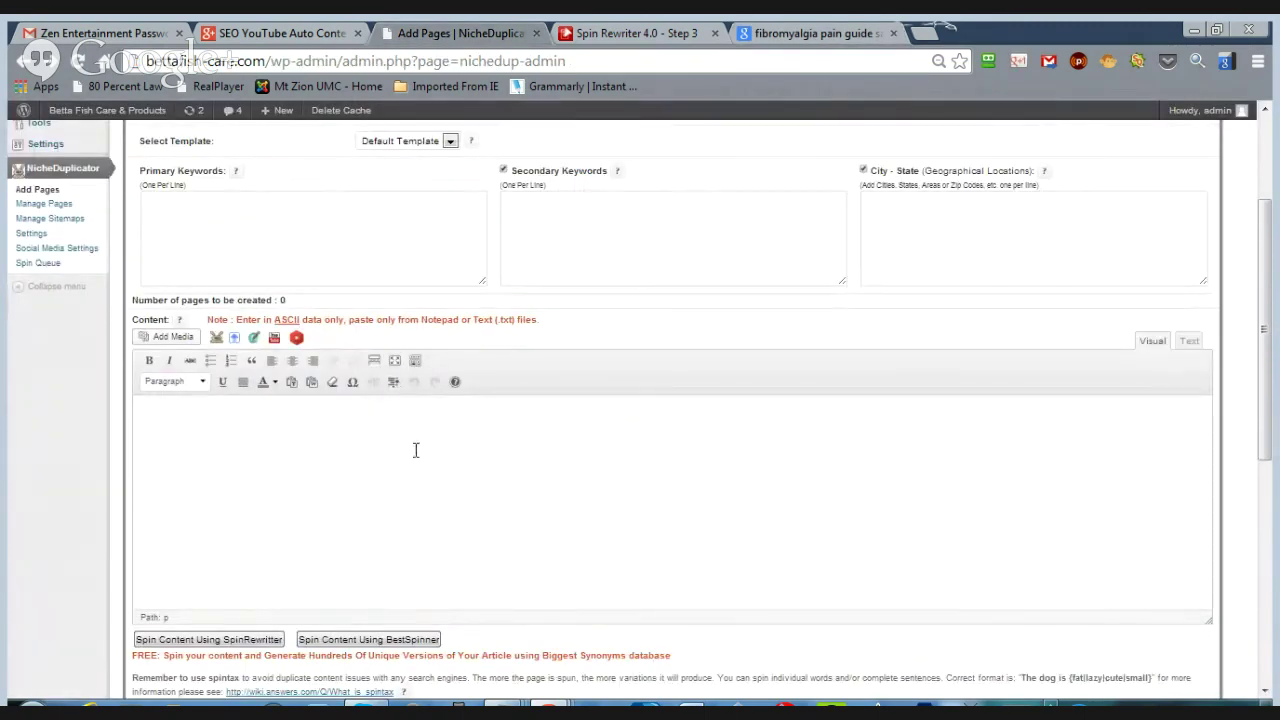